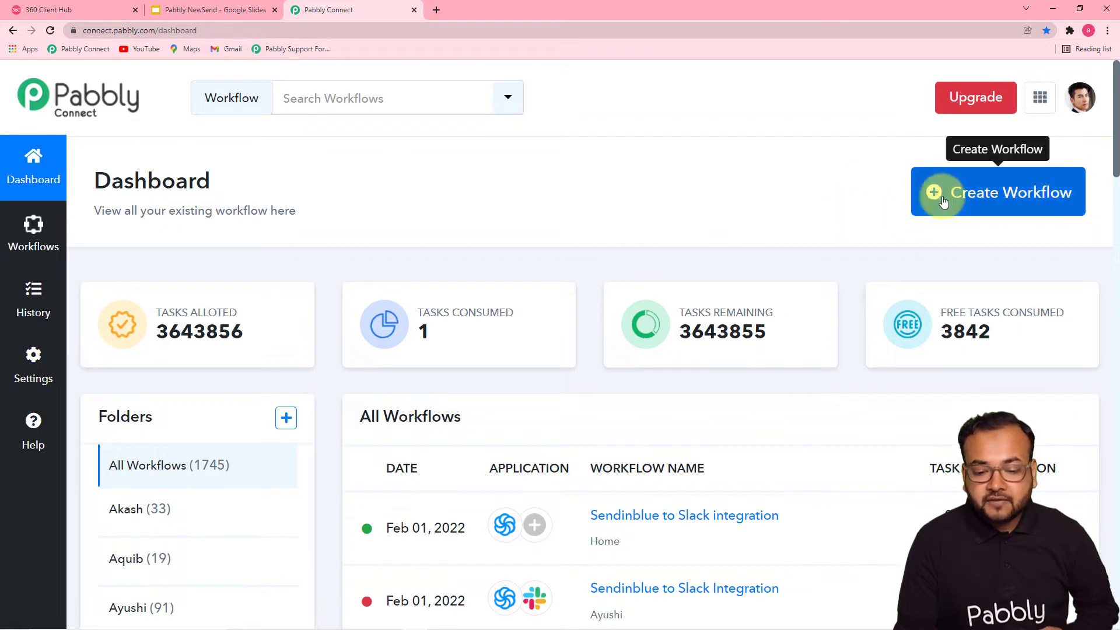
Step: Create a workflow named "Send New Book Arrival Alerts on WhatsApp of Customers from" followed by the source application
click(1023, 209)
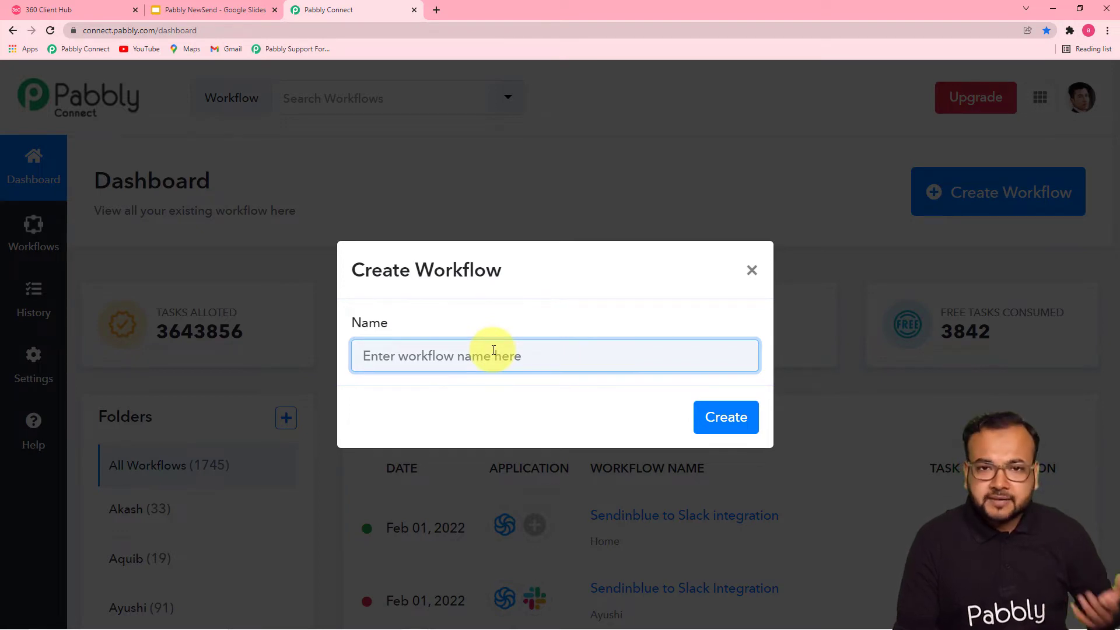
key(ctrl+v)
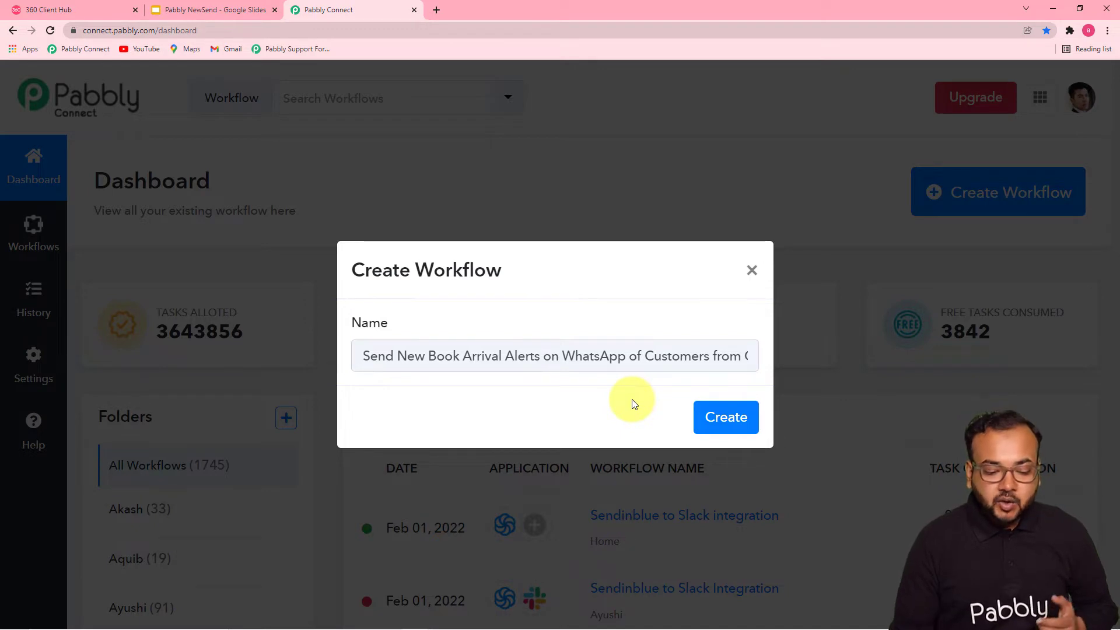
click(712, 418)
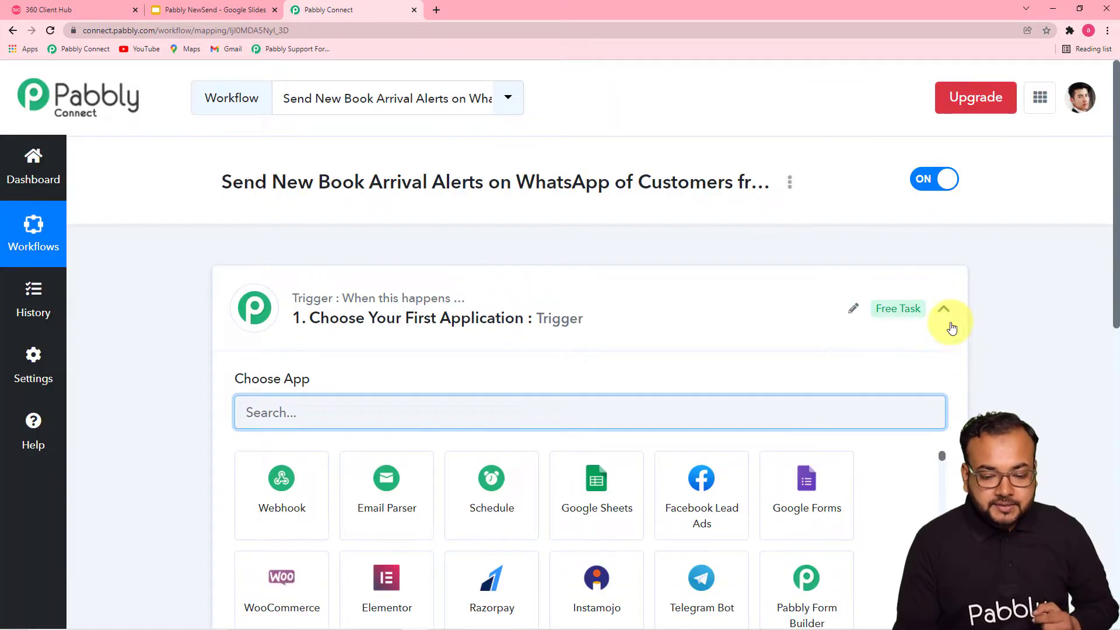
Step: Look over the workflow's trigger and action blocks and the apps available for the trigger
click(944, 310)
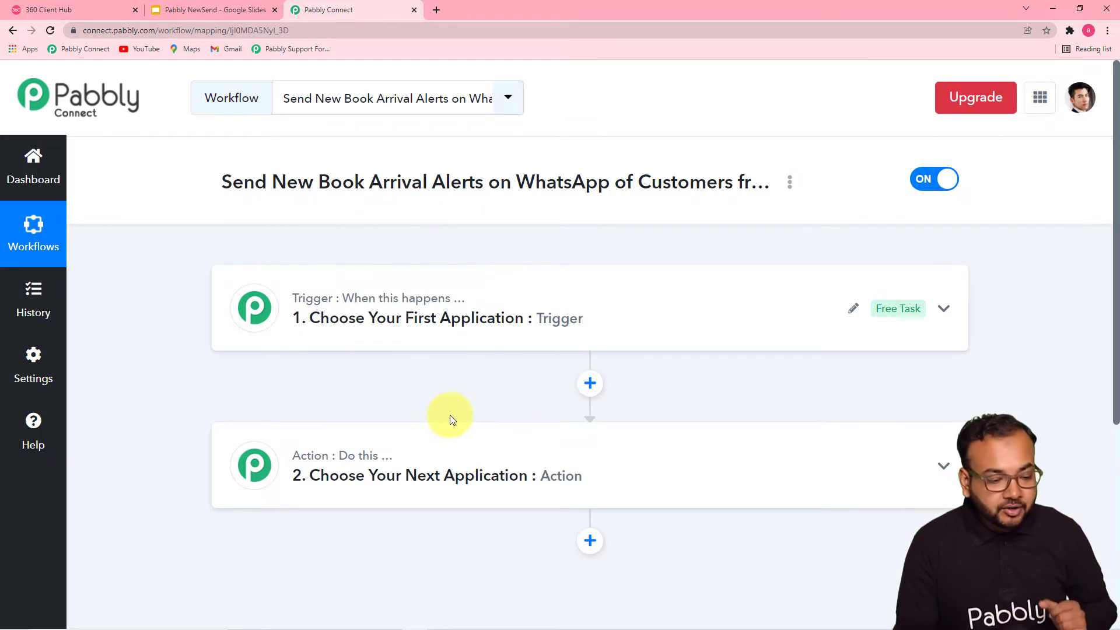
click(435, 336)
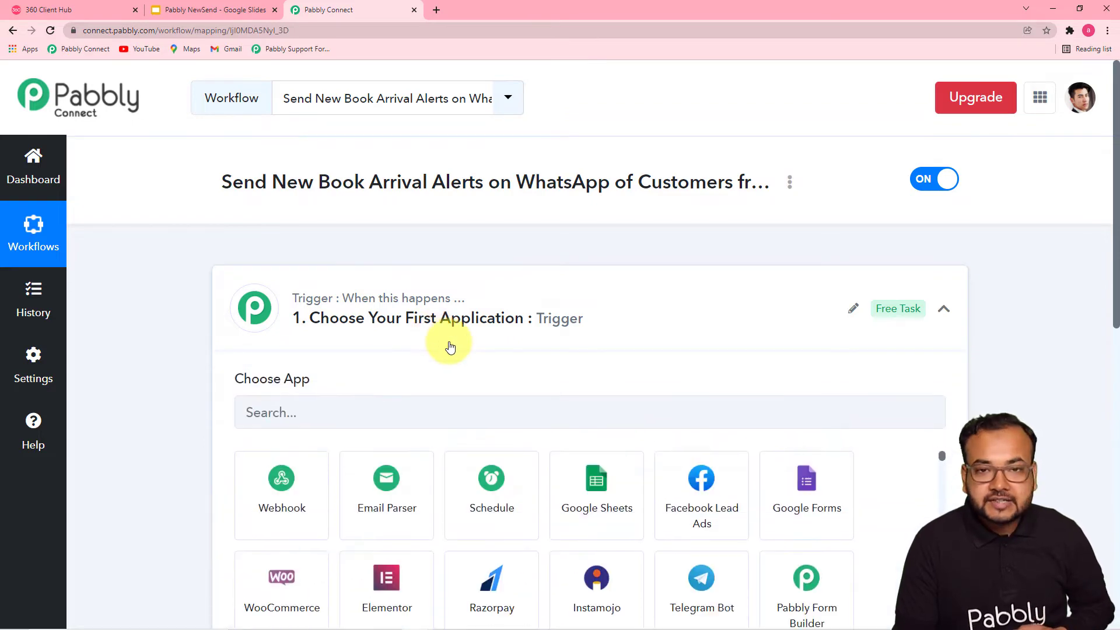
scroll(450, 345, down, 5)
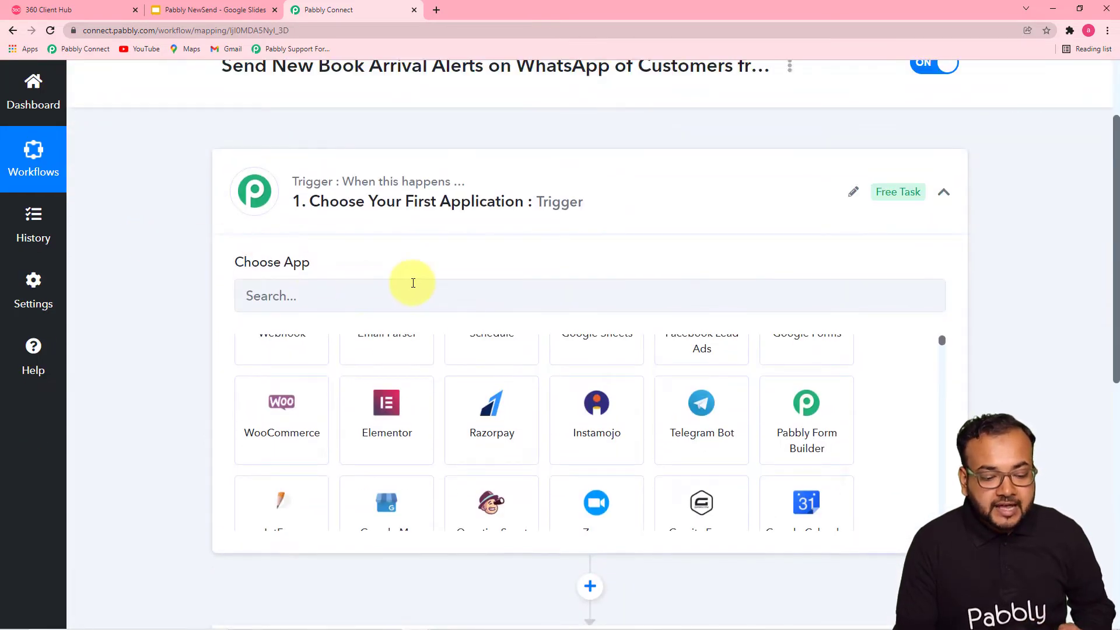
scroll(412, 283, up, 1)
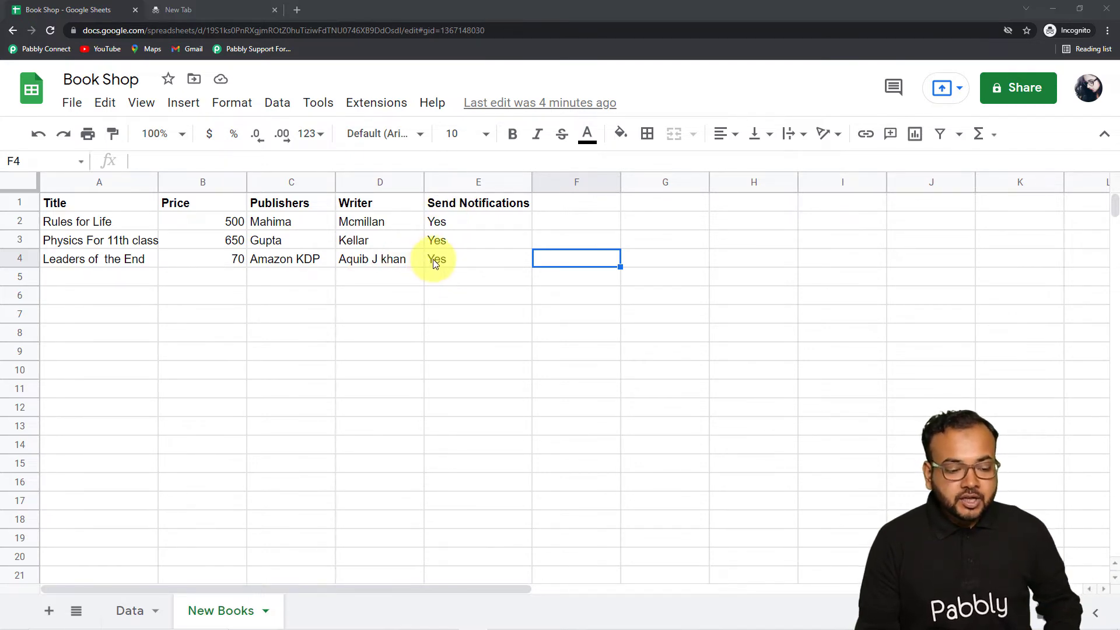
Step: In the Book Shop spreadsheet, review the Send Notifications column on New Books and the customer contacts on the Data sheet
click(458, 266)
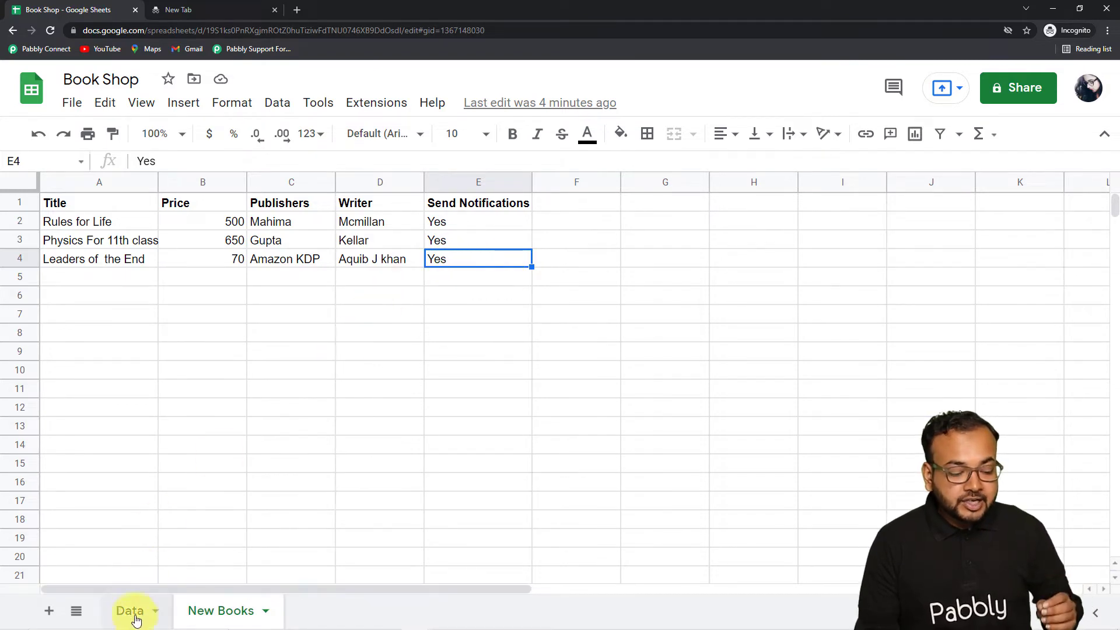
click(131, 620)
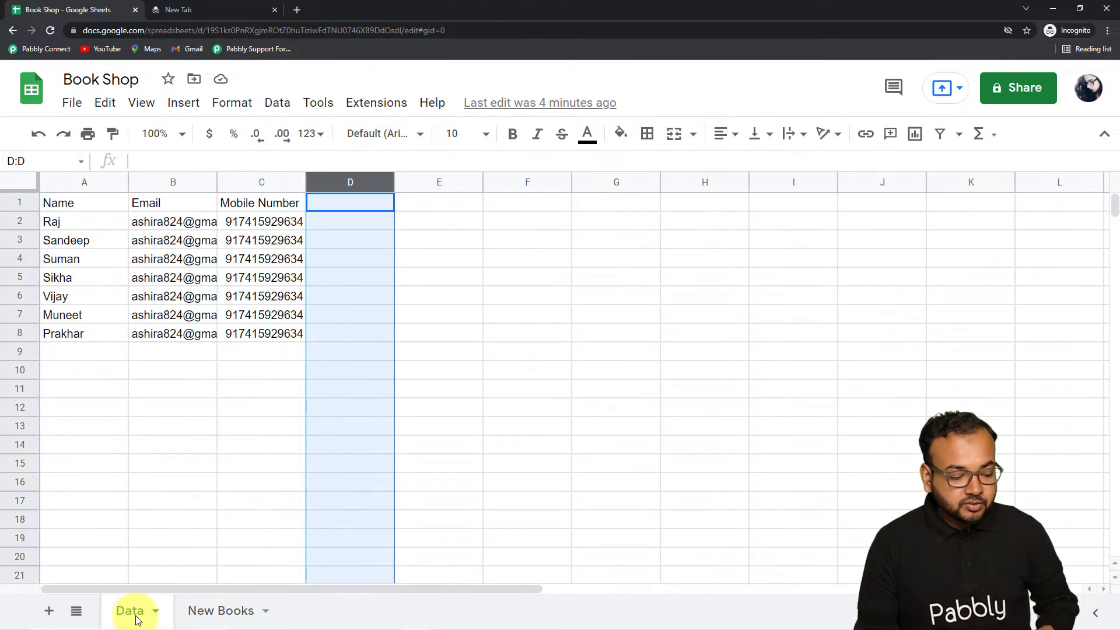
click(249, 500)
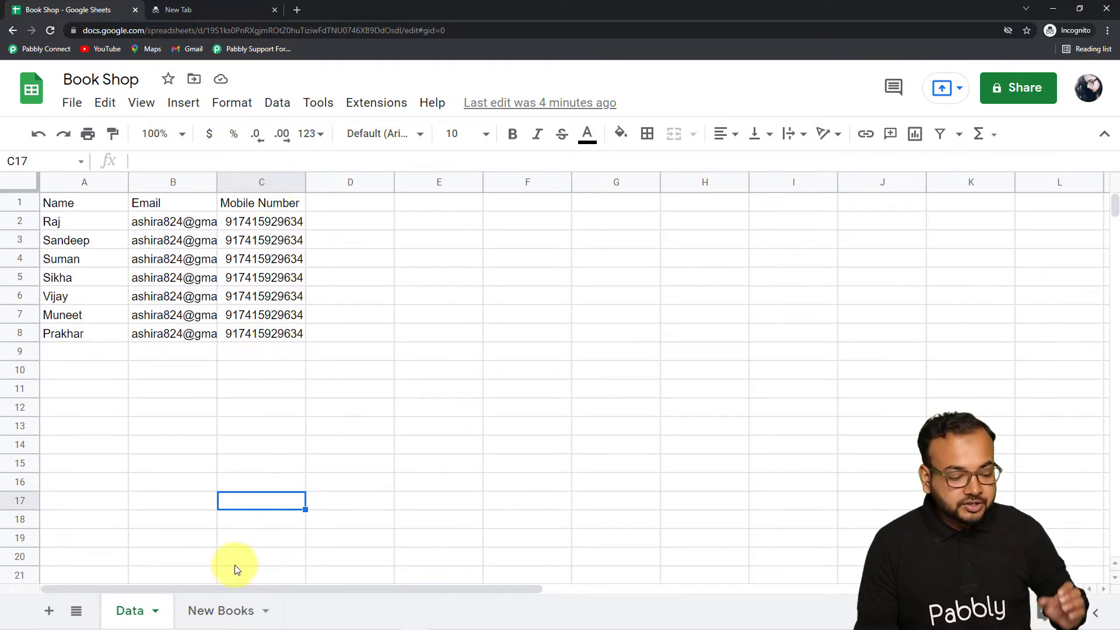
click(245, 612)
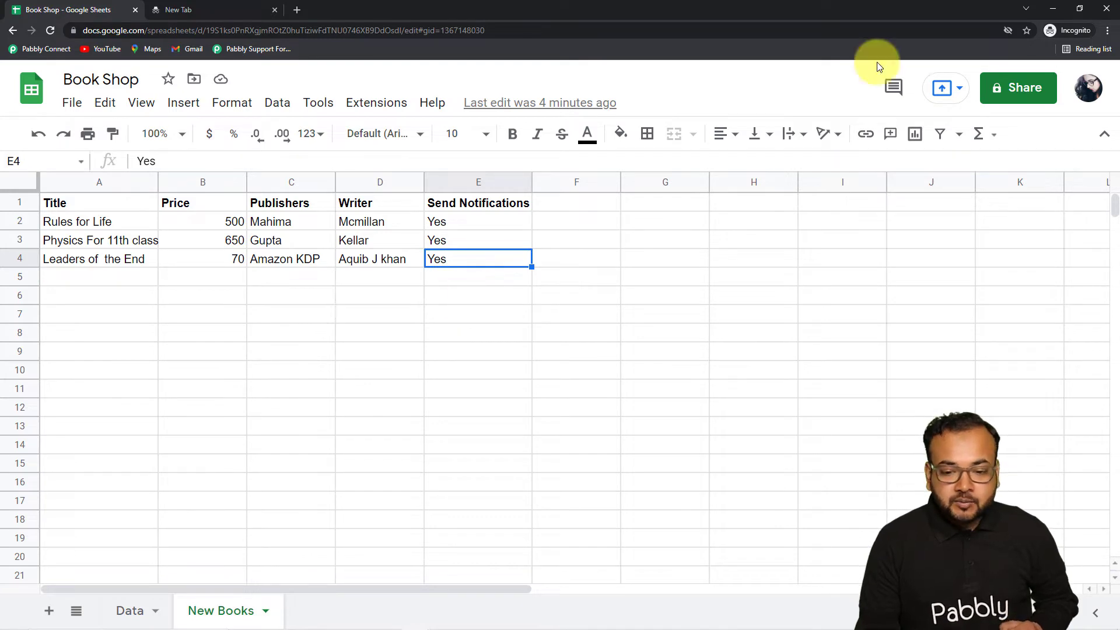
Step: Return to Pabbly Connect and set the trigger app to Google Sheets with the event New or Updated Spreadsheet Row
click(1051, 9)
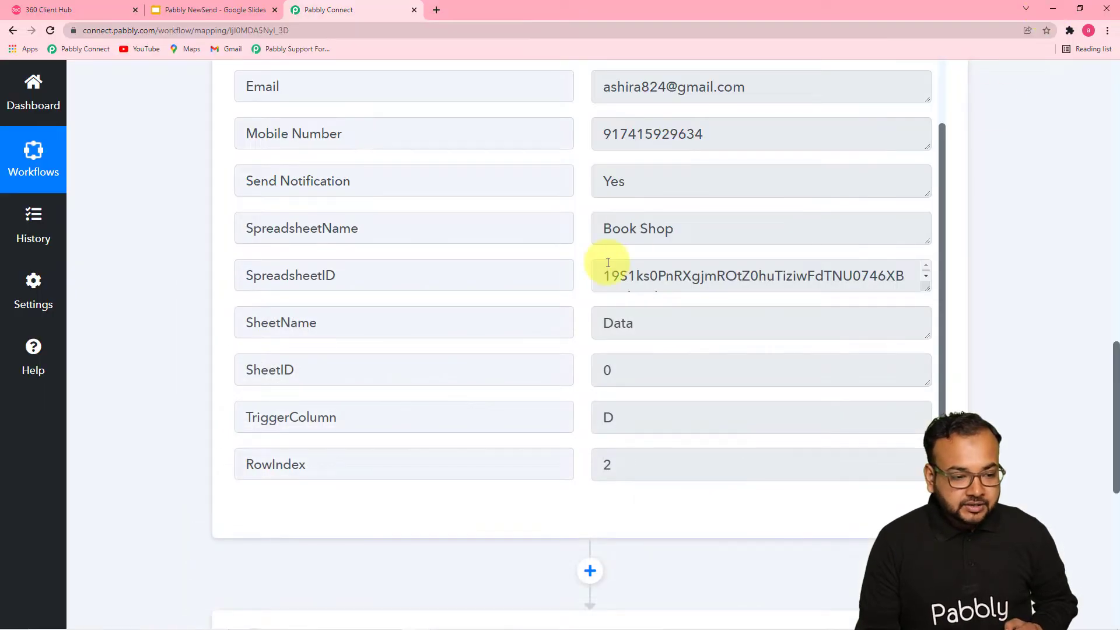
scroll(1020, 338, up, 10)
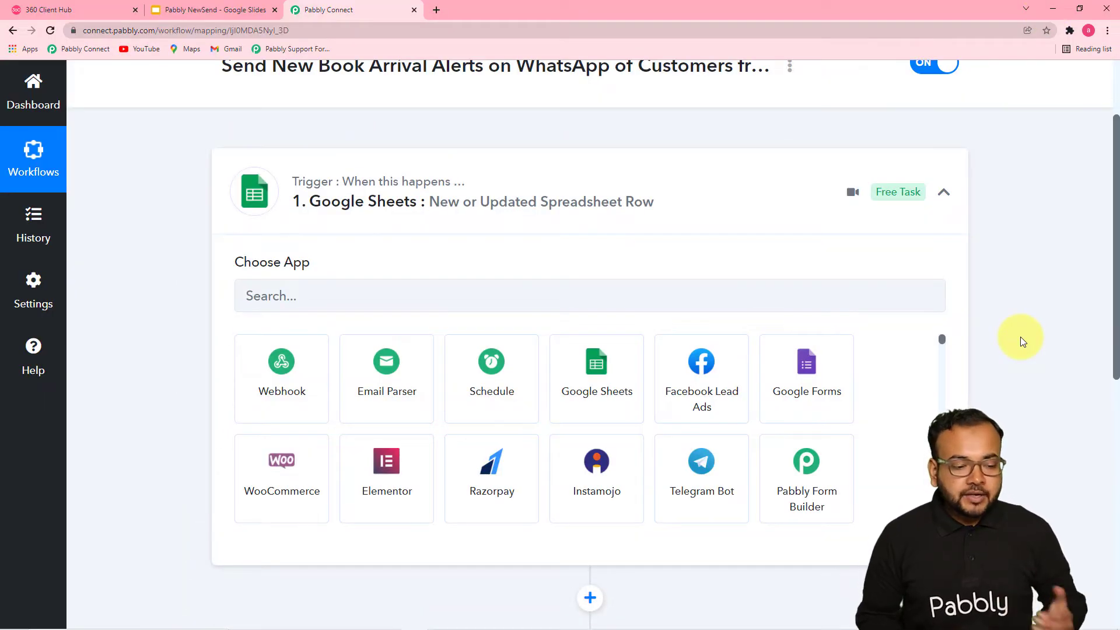
scroll(475, 326, down, 1)
scroll(468, 327, up, 1)
scroll(328, 295, down, 1)
click(357, 236)
text(g)
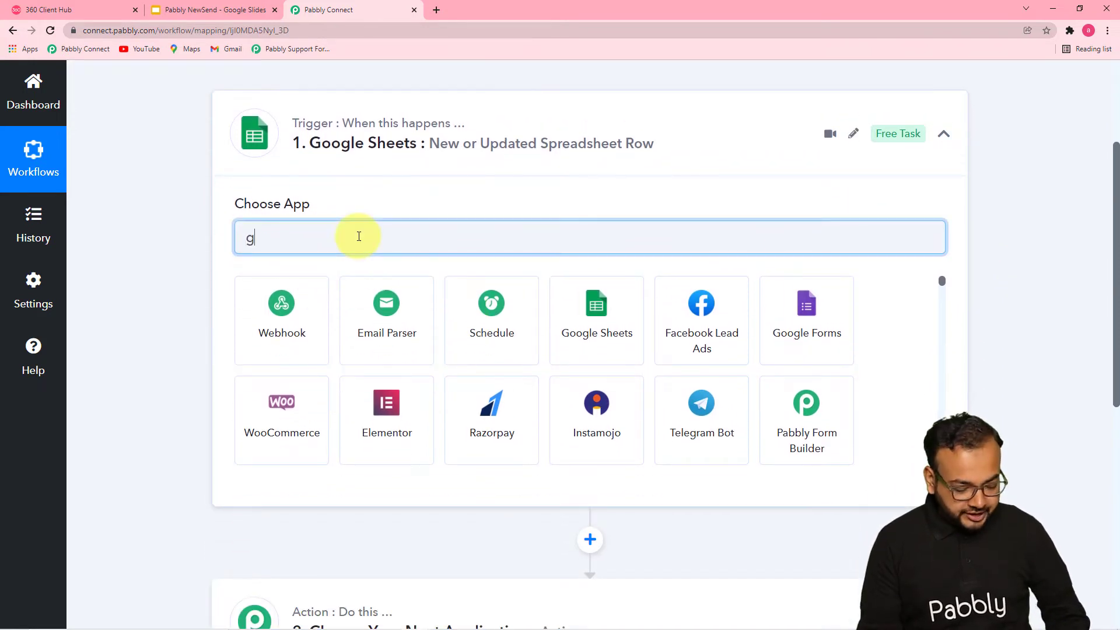
text(oo)
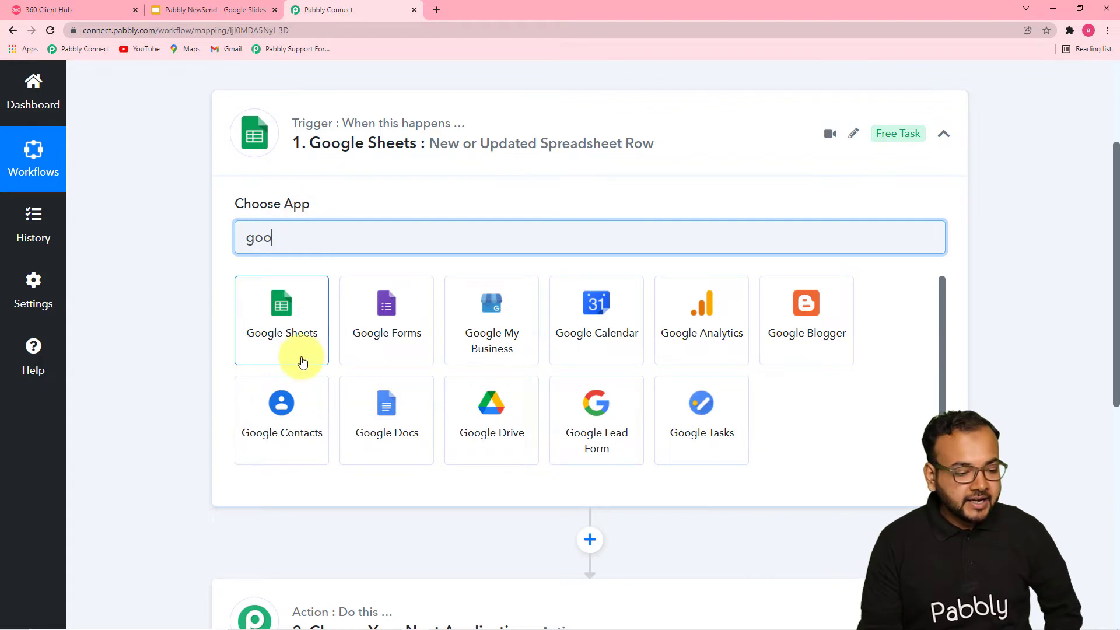
click(280, 336)
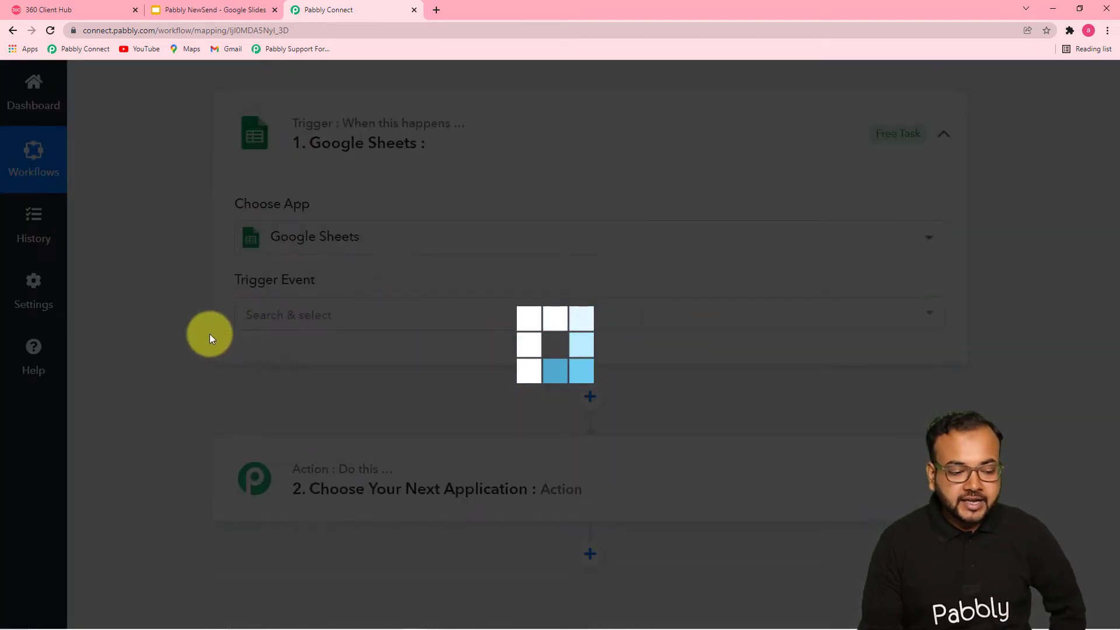
scroll(309, 379, down, 1)
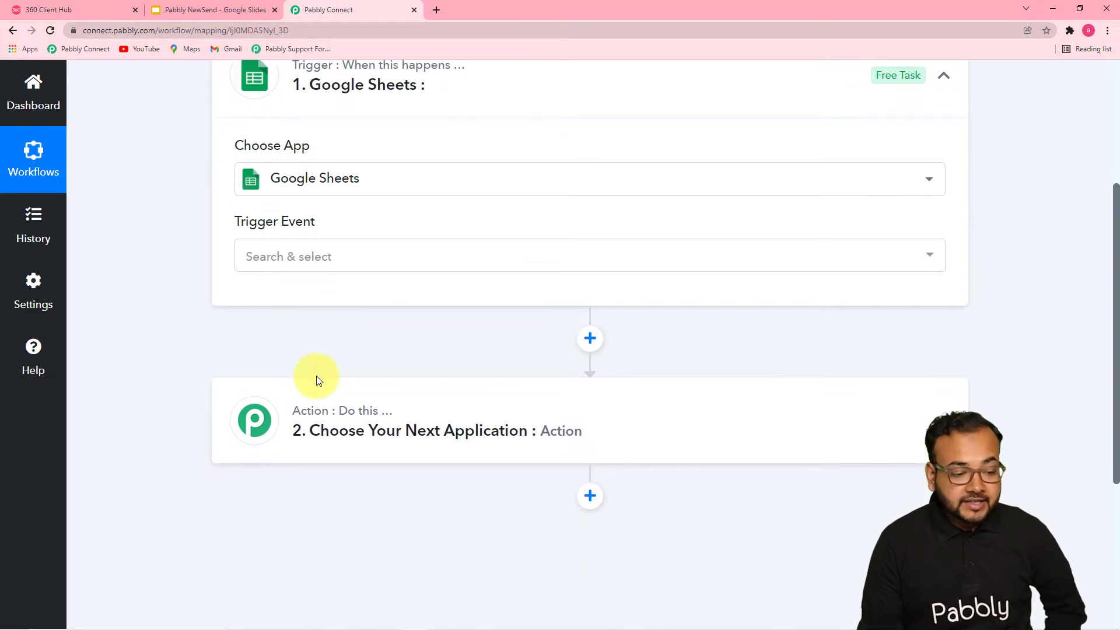
click(353, 257)
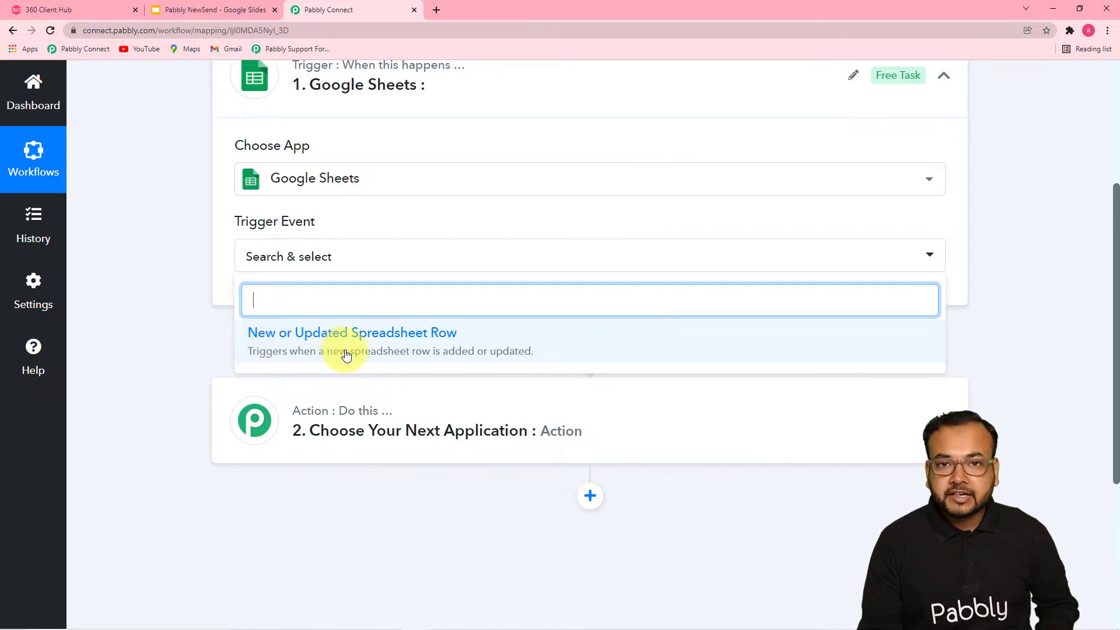
click(317, 360)
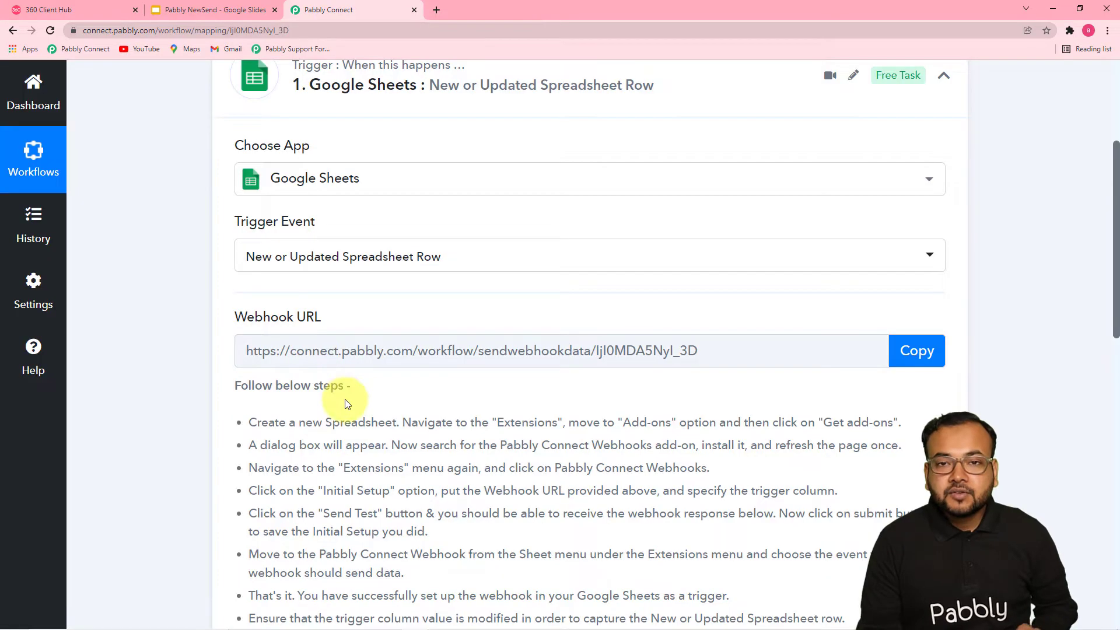
Step: Read through the trigger's webhook setup instructions and copy the webhook URL
scroll(347, 404, down, 2)
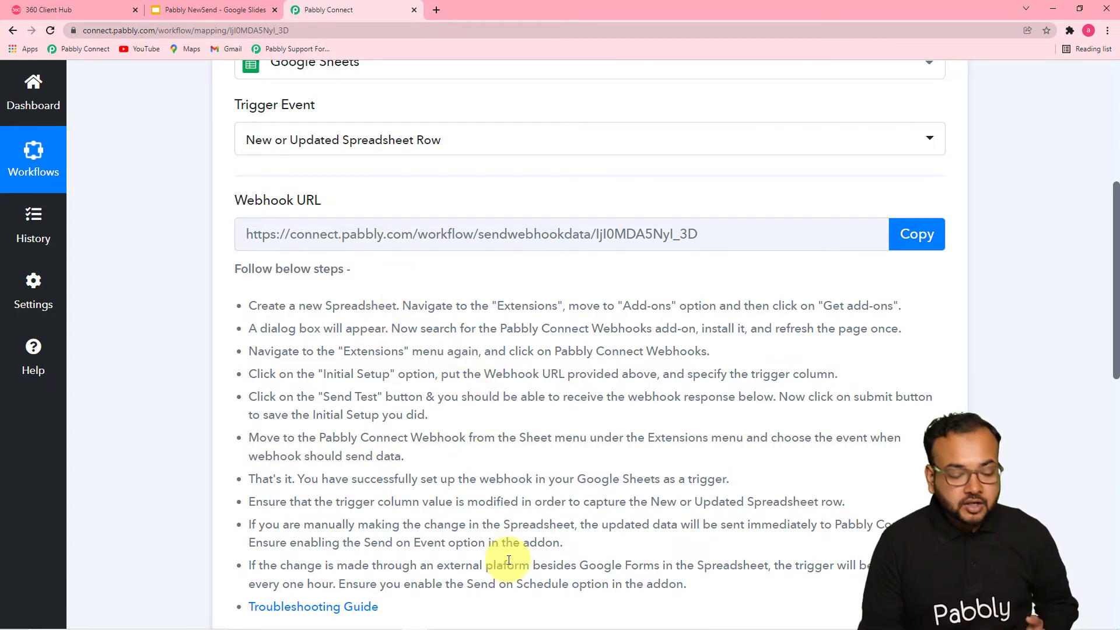
scroll(509, 560, down, 4)
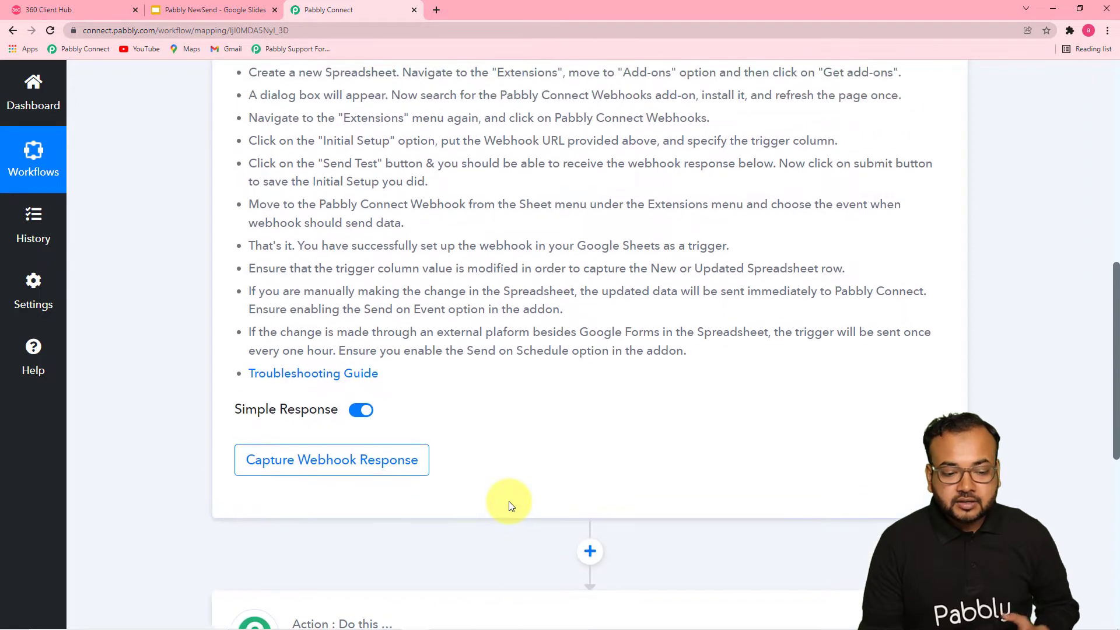
scroll(508, 505, up, 2)
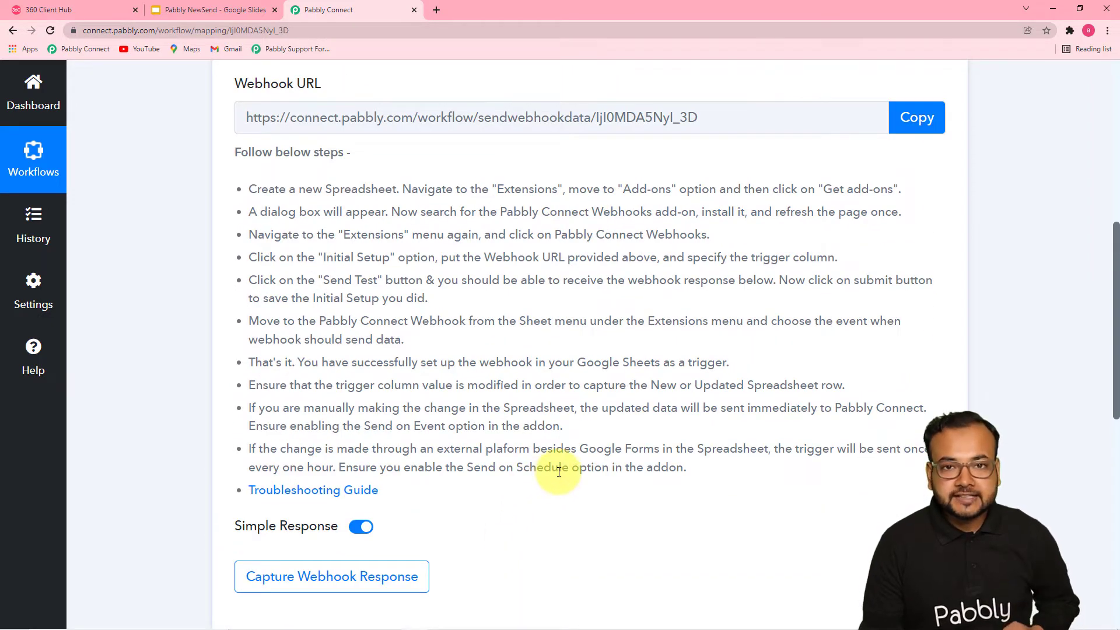
scroll(618, 405, up, 3)
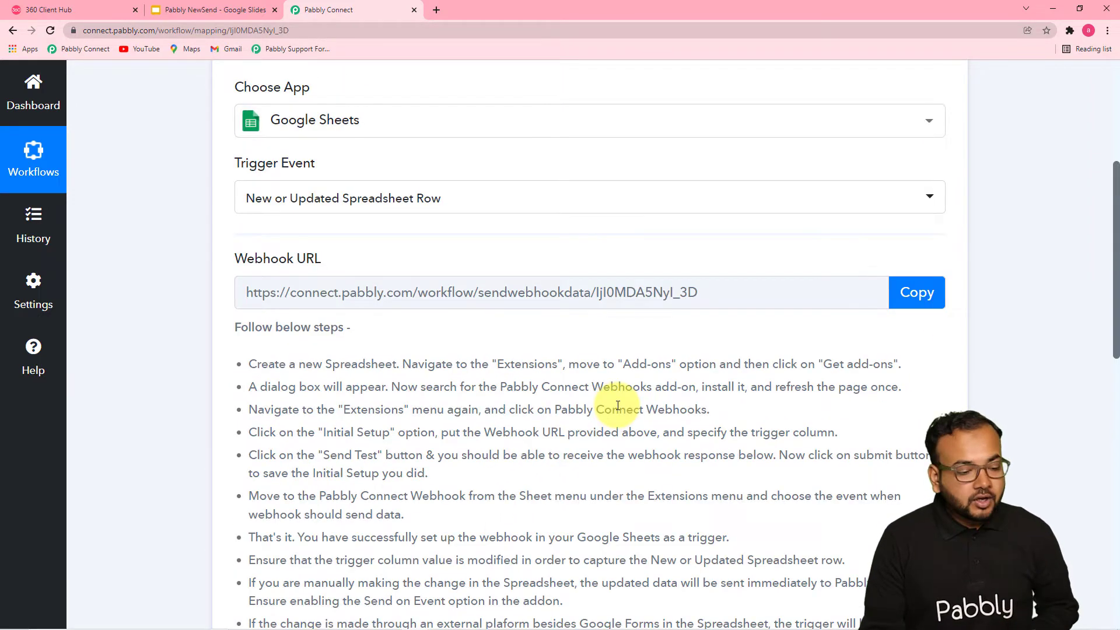
click(907, 297)
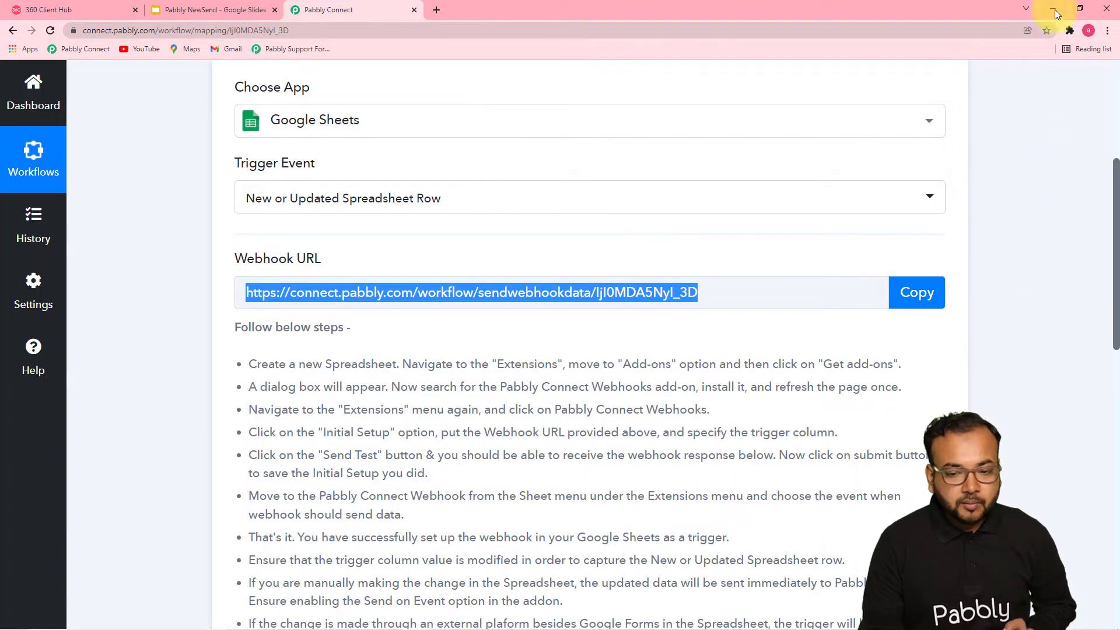
Step: Switch to the Book Shop spreadsheet and check the Workspace Marketplace for the Pabbly Connect Webhooks add-on, then close the marketplace
click(1053, 12)
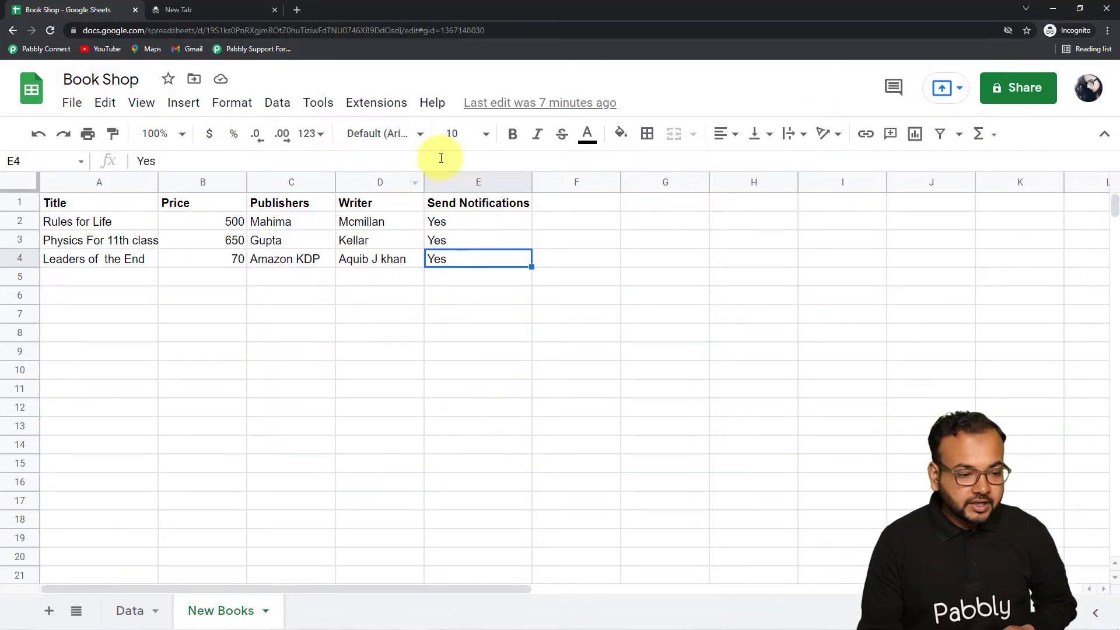
click(366, 106)
mouse_move(378, 149)
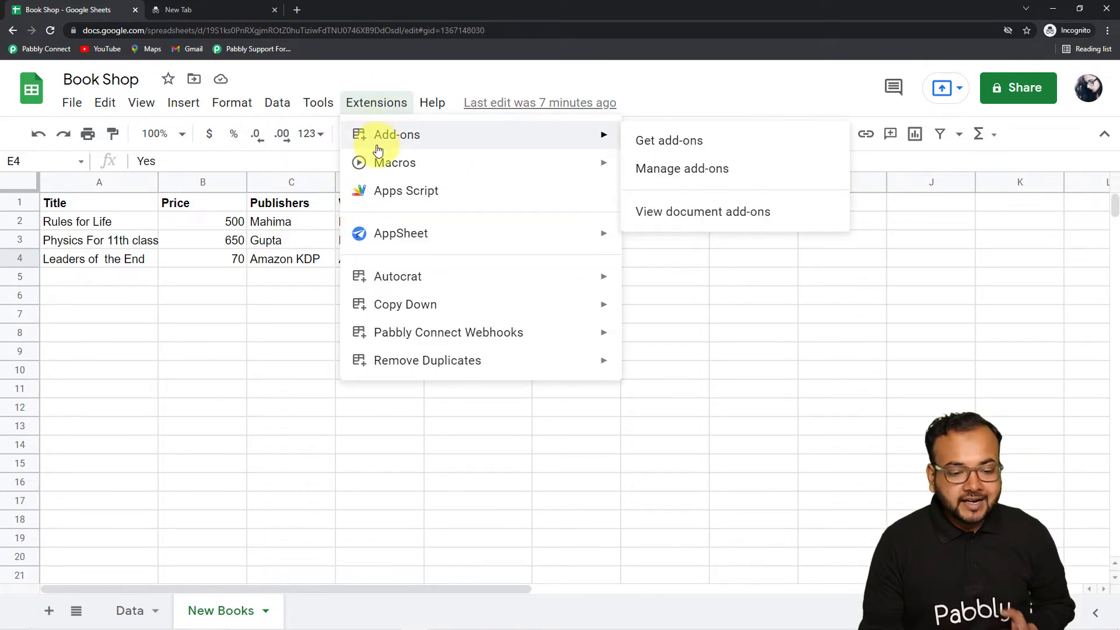
click(662, 143)
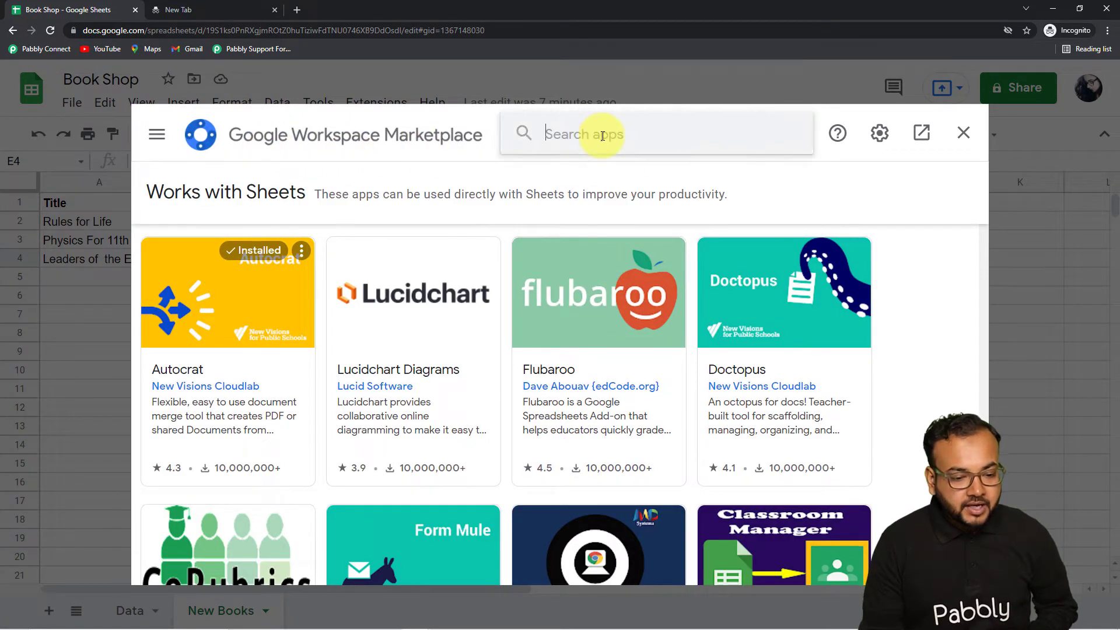
click(602, 135)
text(pab)
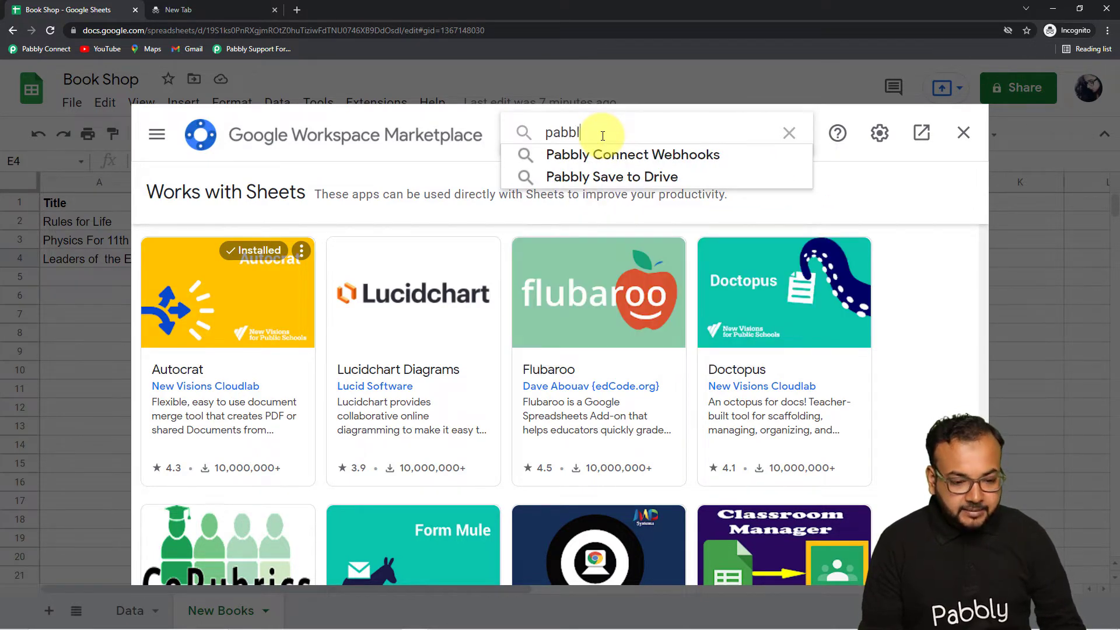
text(bl)
click(649, 162)
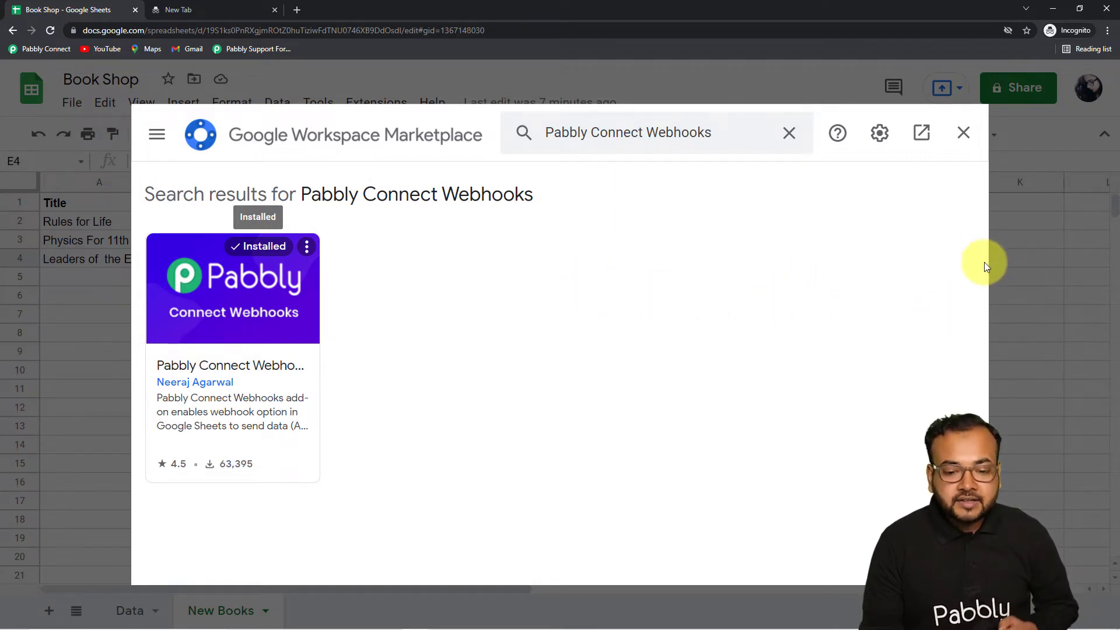
click(963, 133)
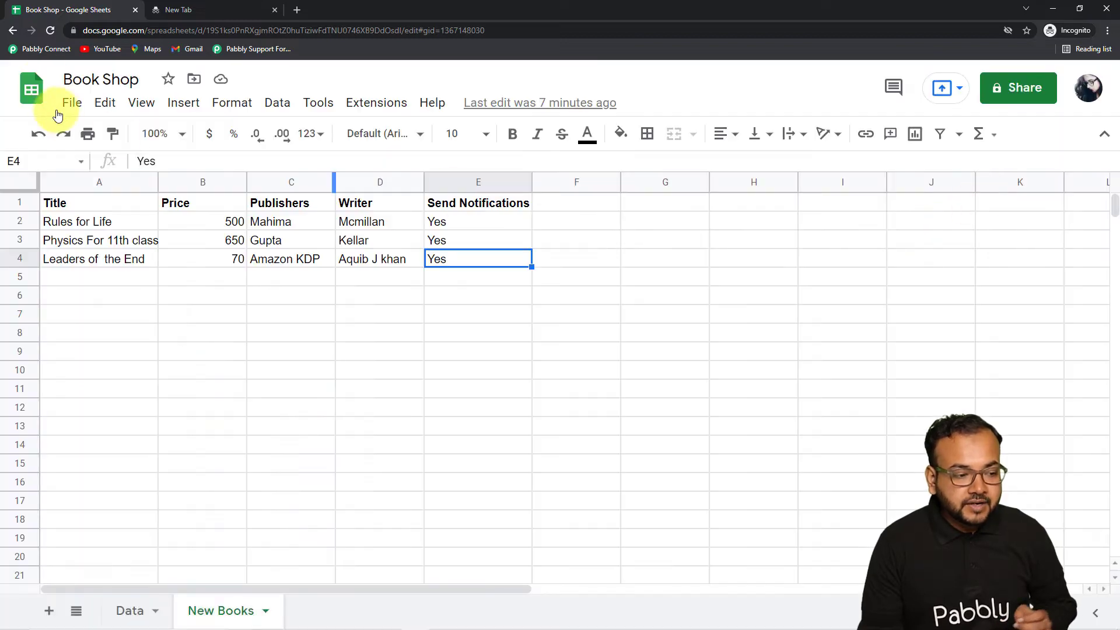
Step: Reload the Book Shop spreadsheet, look at the Initial Setup of the Pabbly Connect Webhooks add-on and close it
click(50, 29)
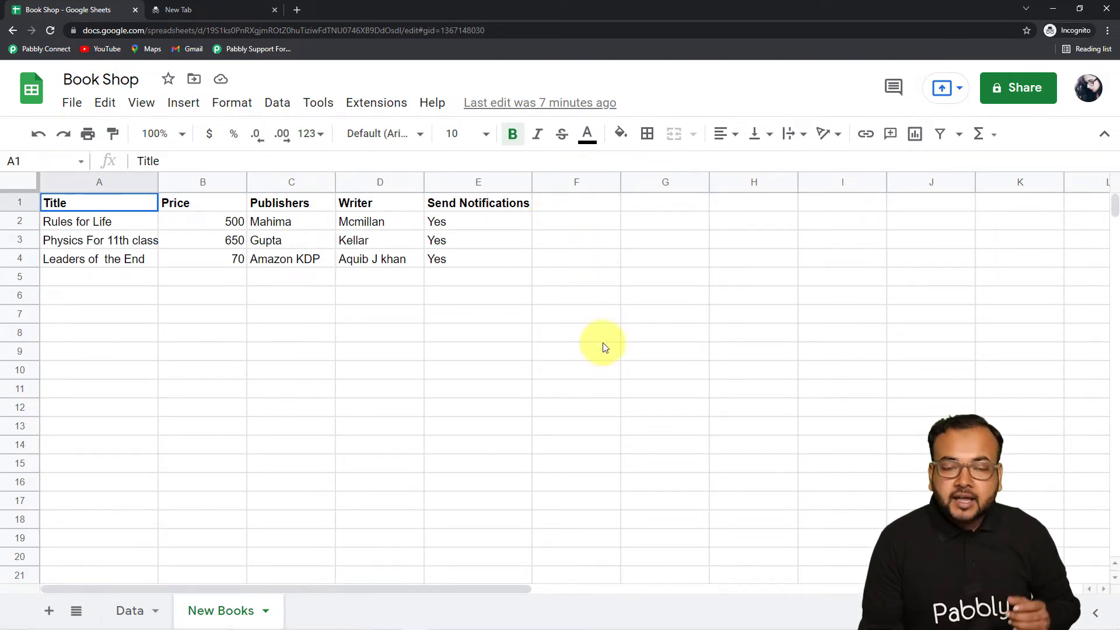
click(369, 103)
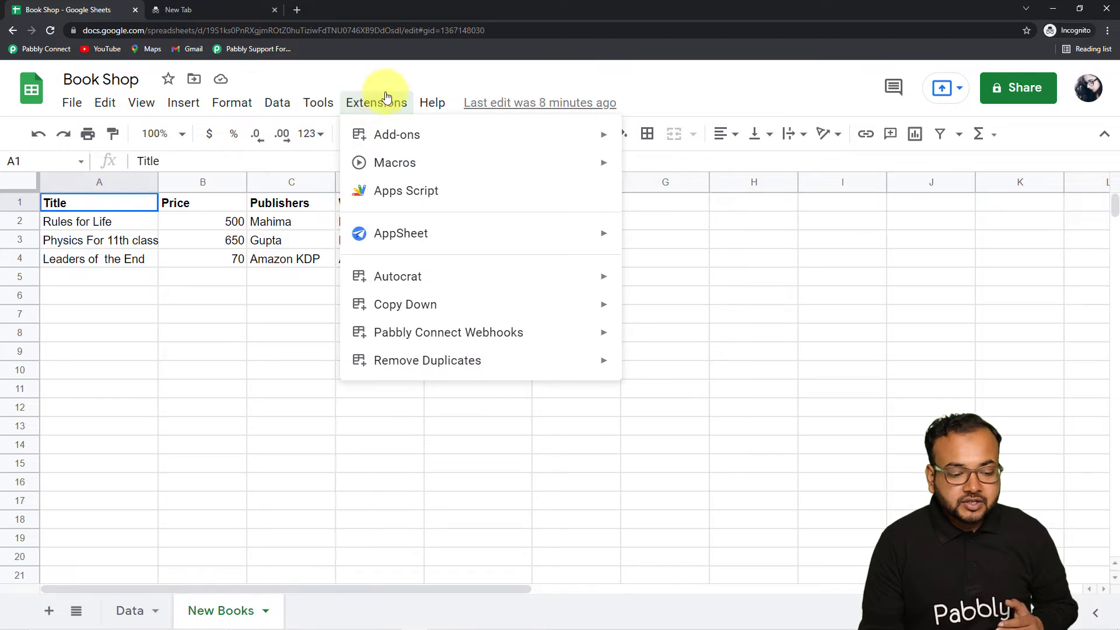
mouse_move(382, 332)
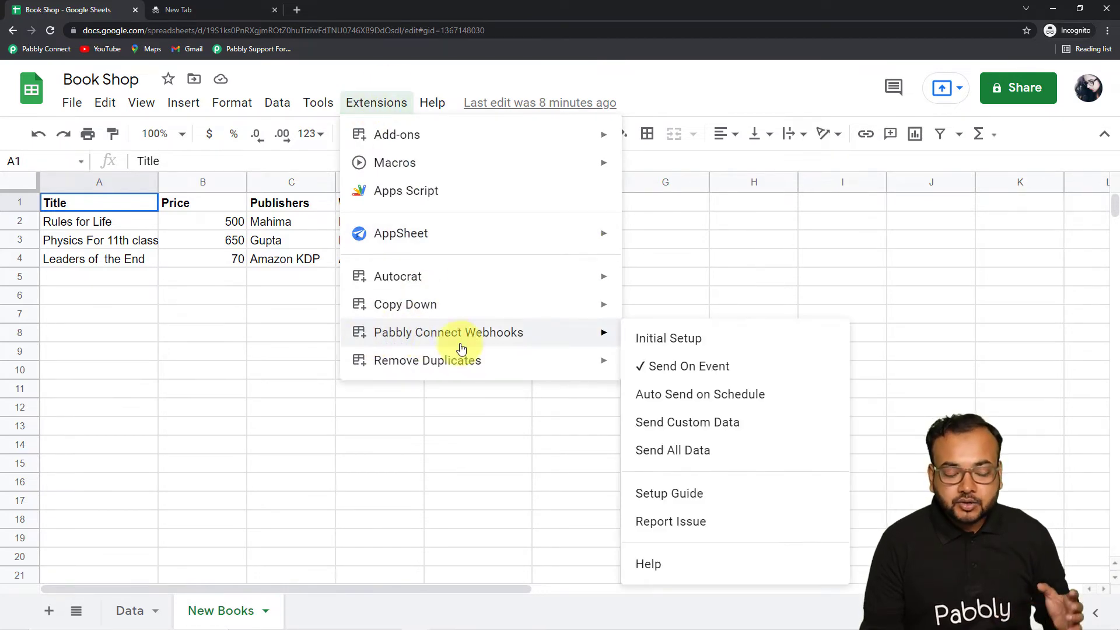
mouse_move(448, 359)
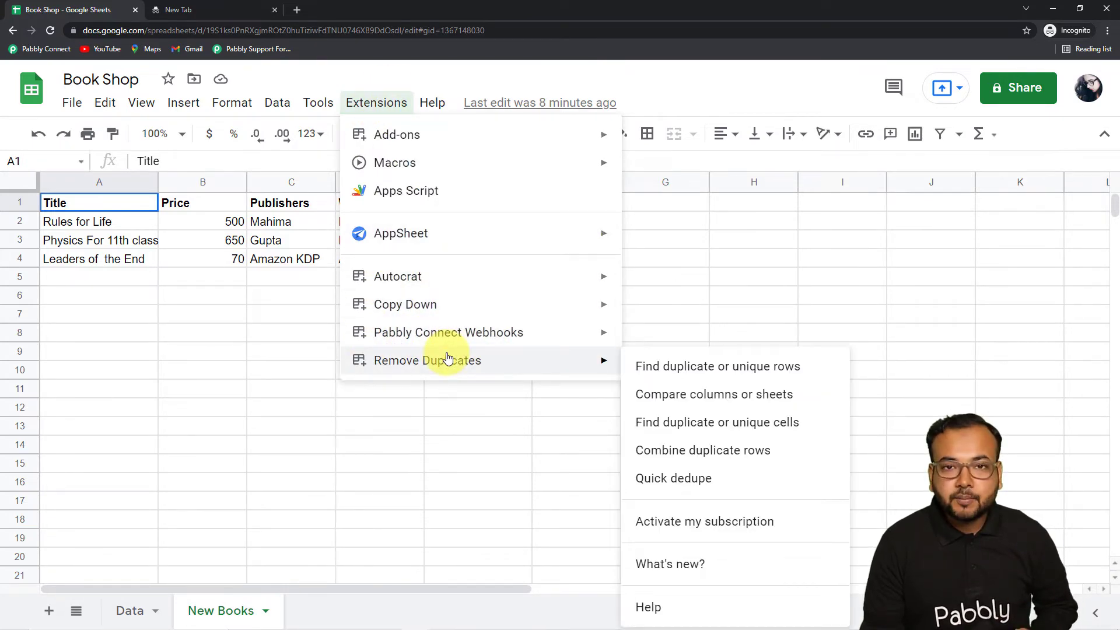
mouse_move(455, 324)
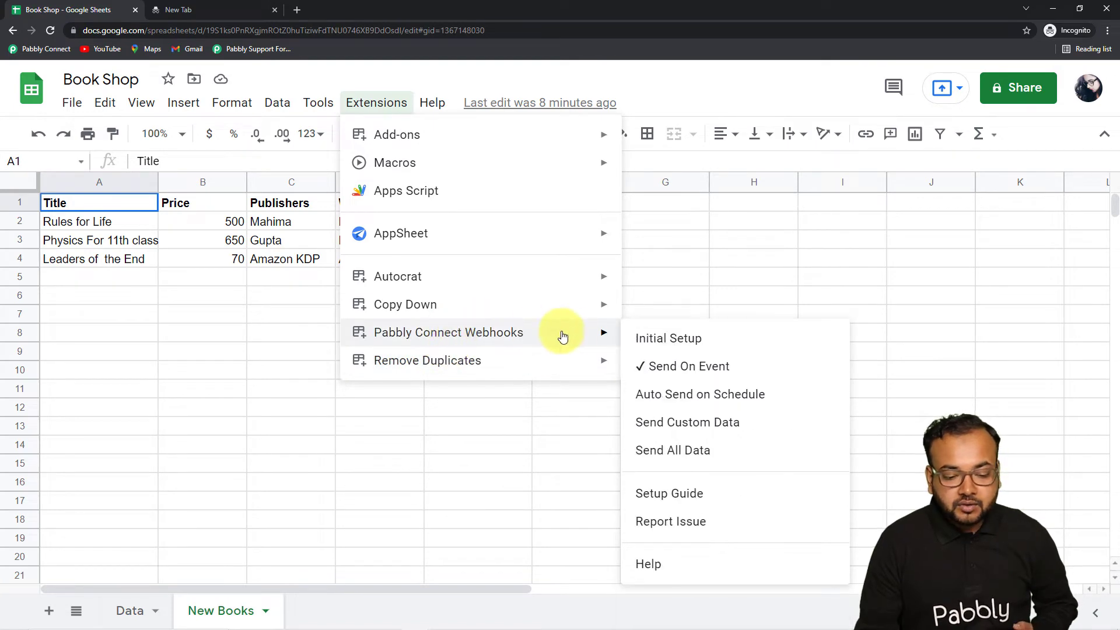
click(680, 341)
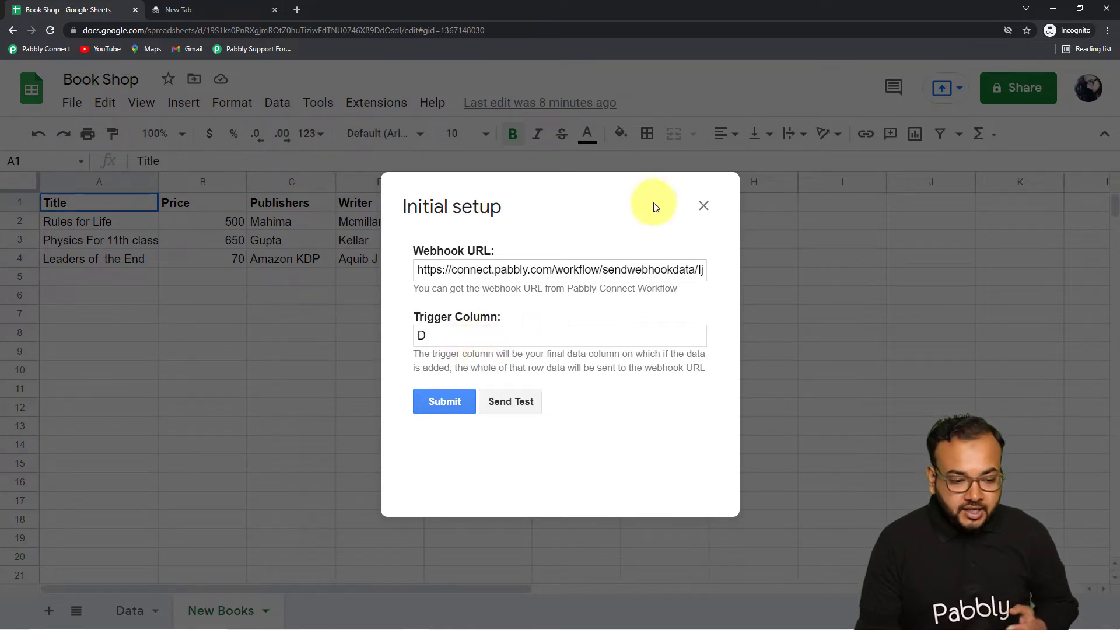
click(703, 206)
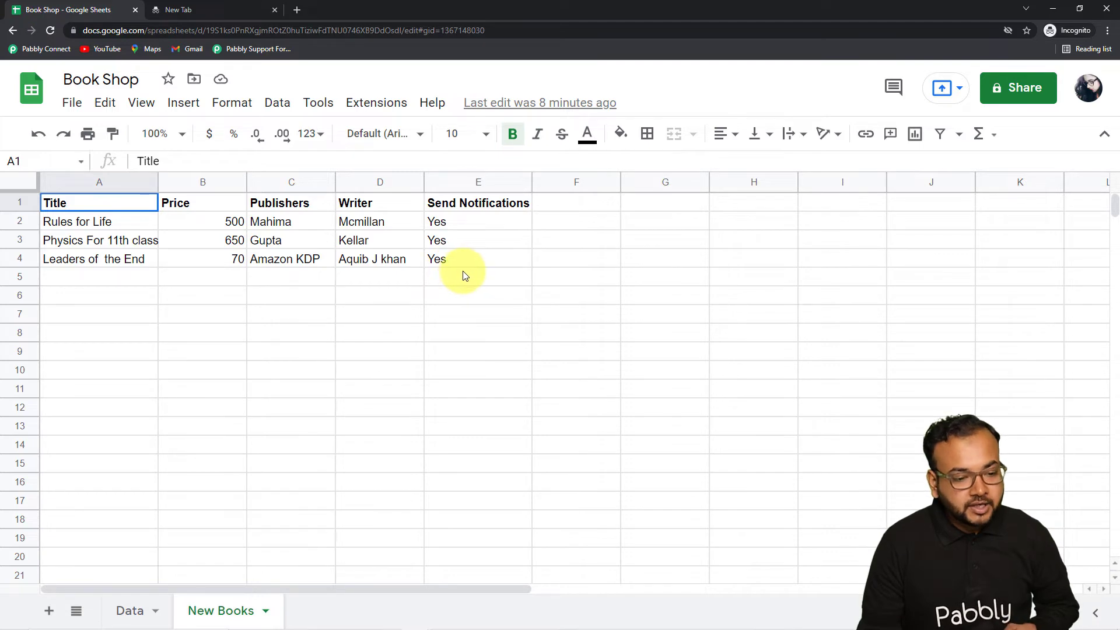
Step: In the Initial Setup of Pabbly Connect Webhooks, replace the webhook URL with the copied one and set the trigger column to E
click(367, 107)
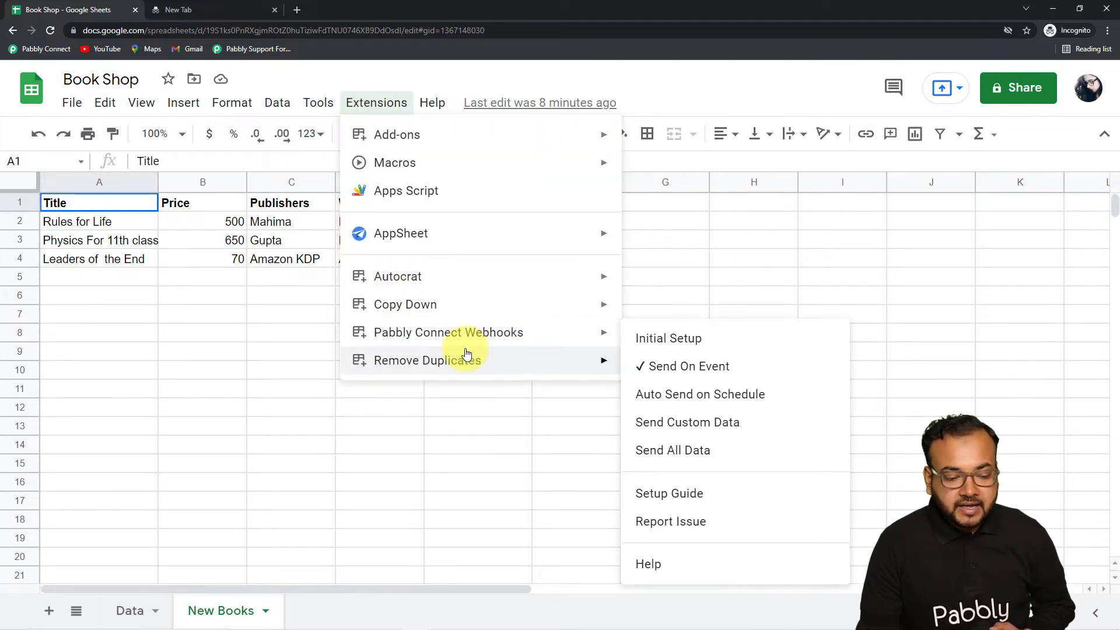
click(656, 338)
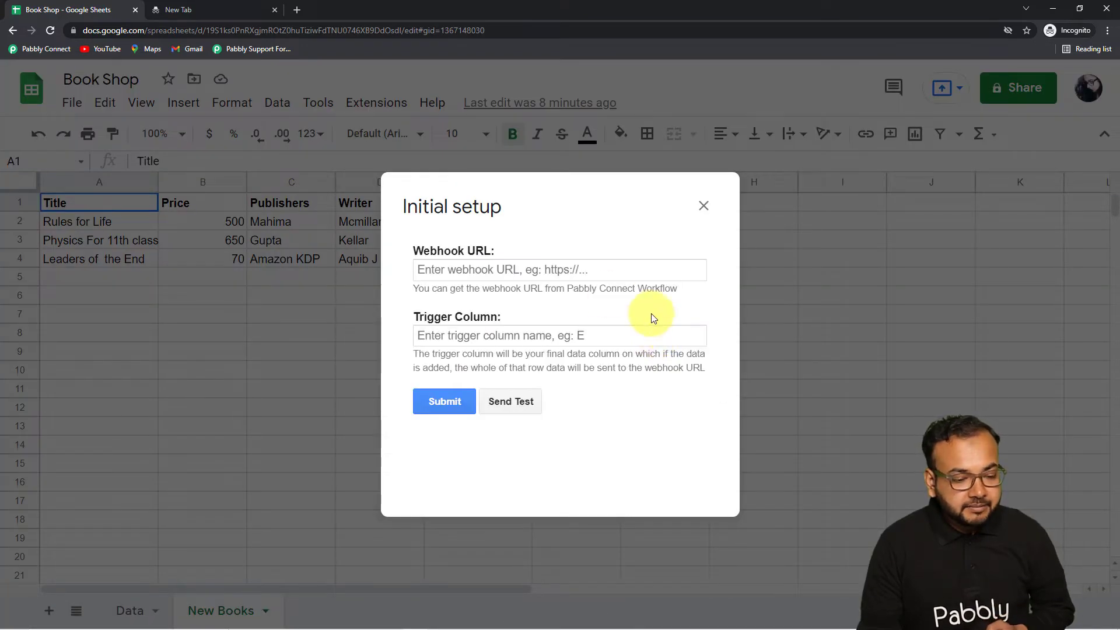
triple_click(521, 270)
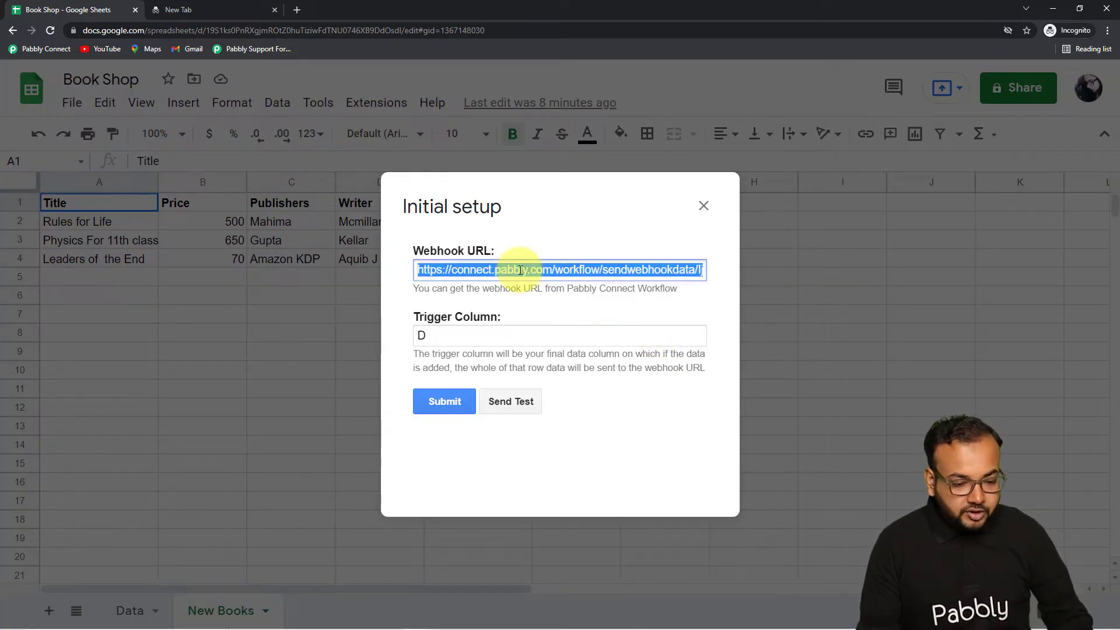
key(BackSpace)
right_click(520, 270)
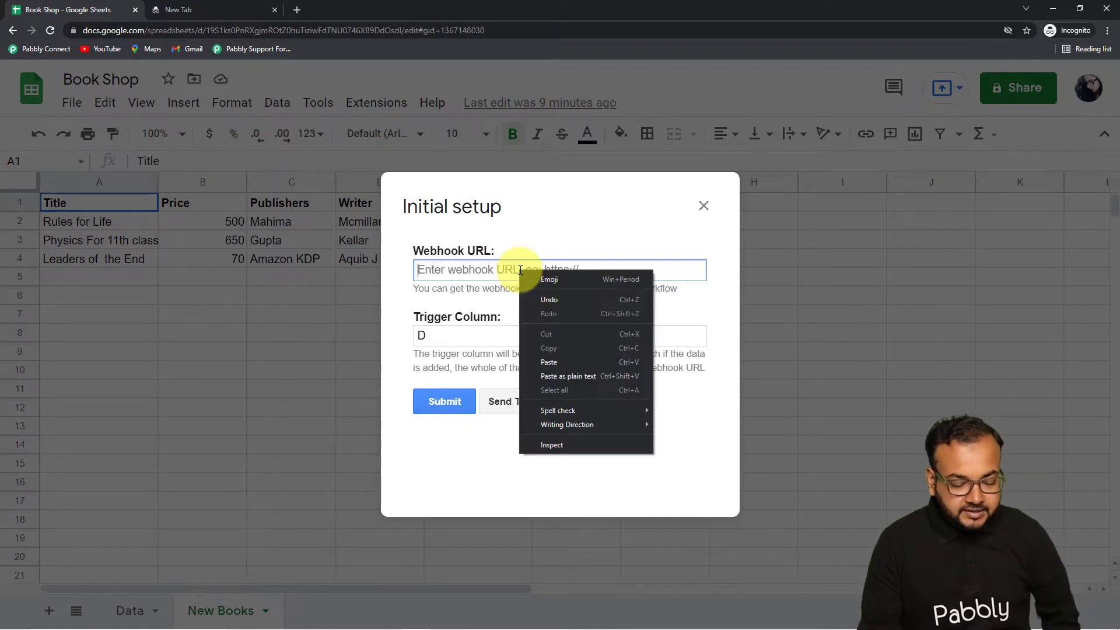
click(539, 360)
click(467, 342)
key(BackSpace)
text(E)
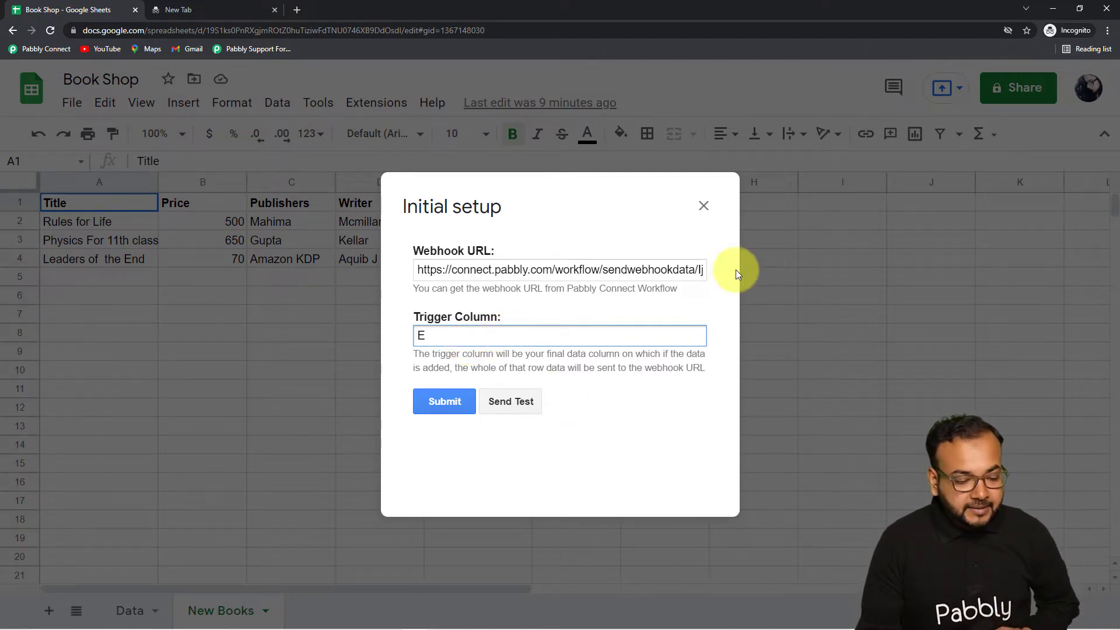
Step: Review the trigger's remaining webhook instructions in Pabbly Connect and send test data from the Initial Setup in the Book Shop spreadsheet
click(414, 618)
click(407, 574)
scroll(415, 396, up, 1)
scroll(379, 390, down, 2)
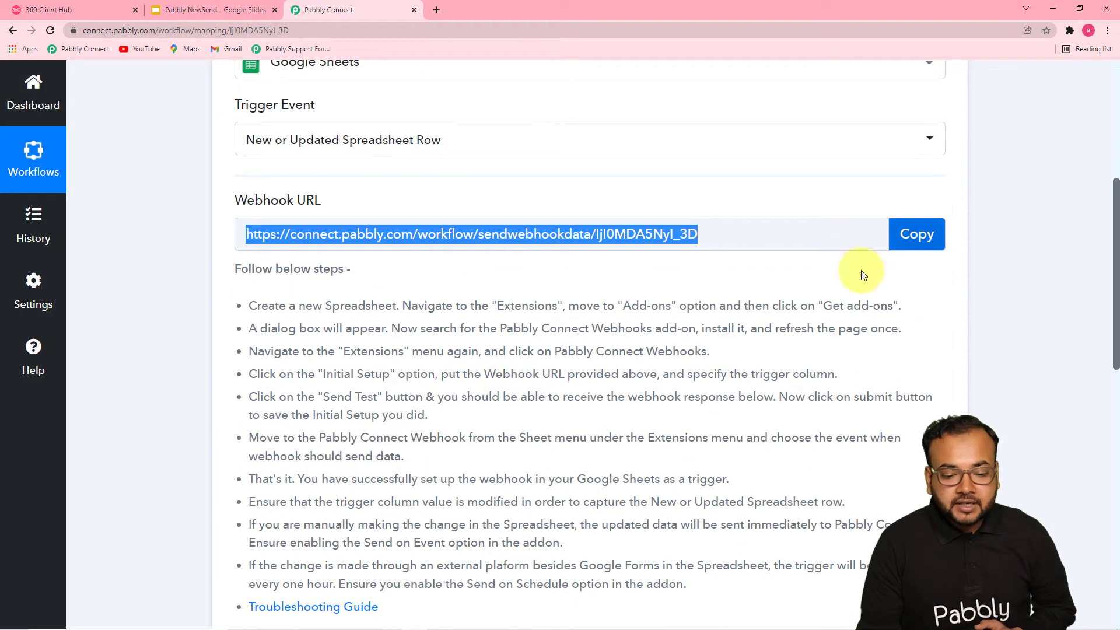
scroll(583, 377, down, 1)
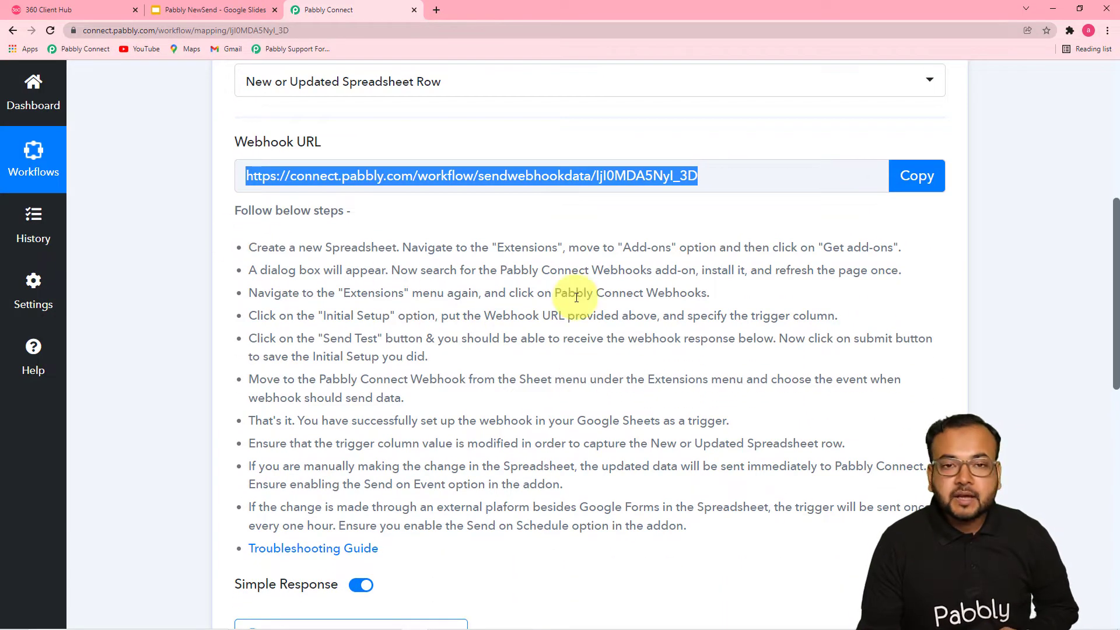
scroll(574, 298, down, 3)
scroll(575, 296, down, 4)
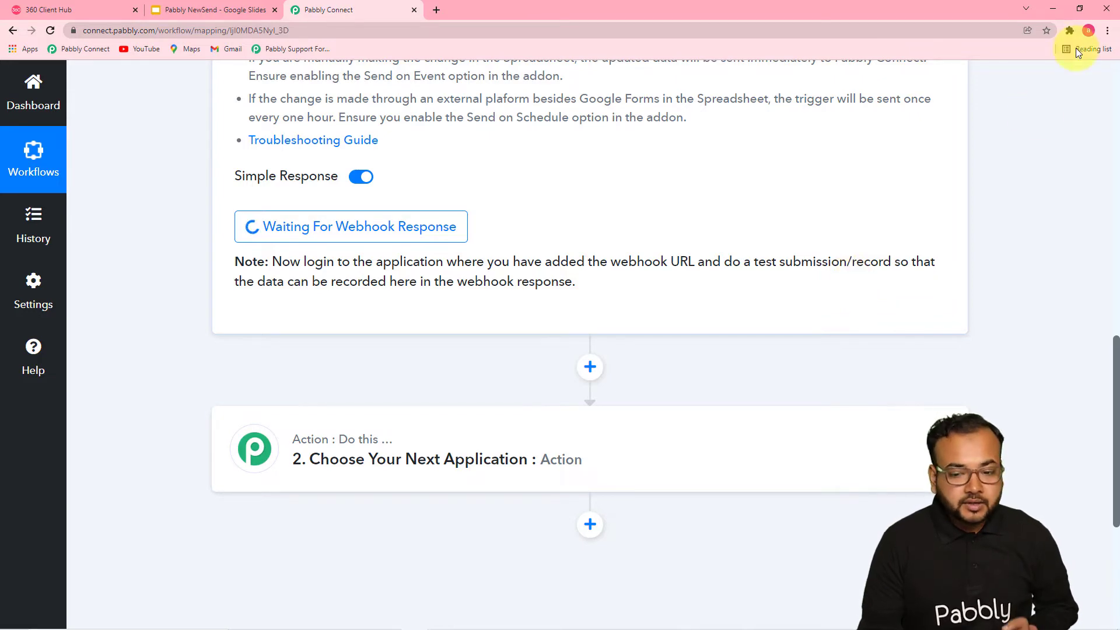
click(1056, 12)
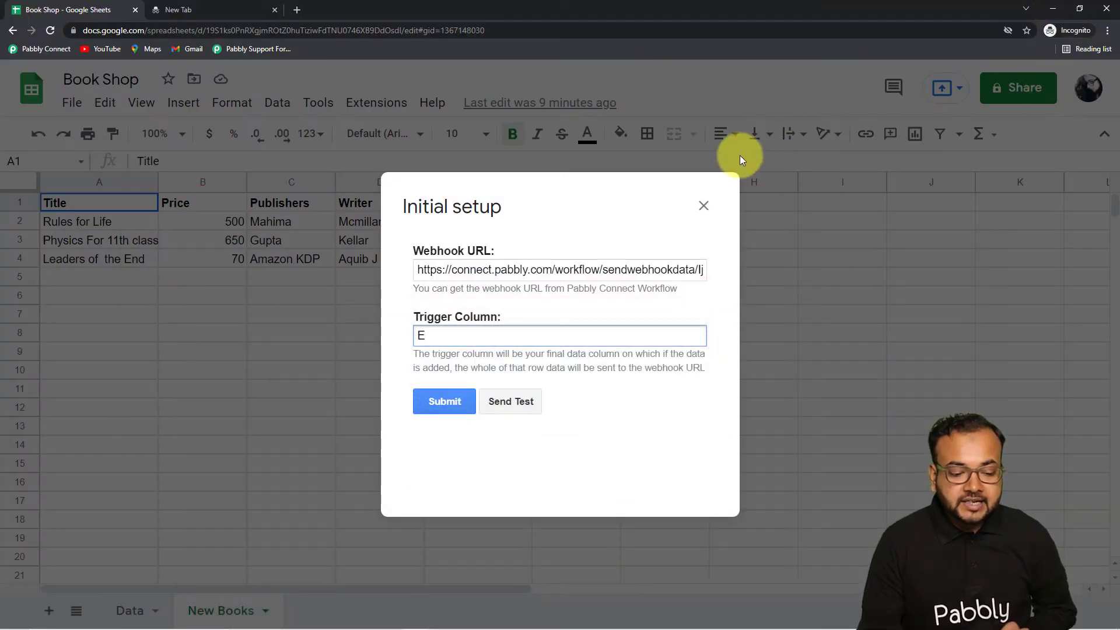
click(508, 408)
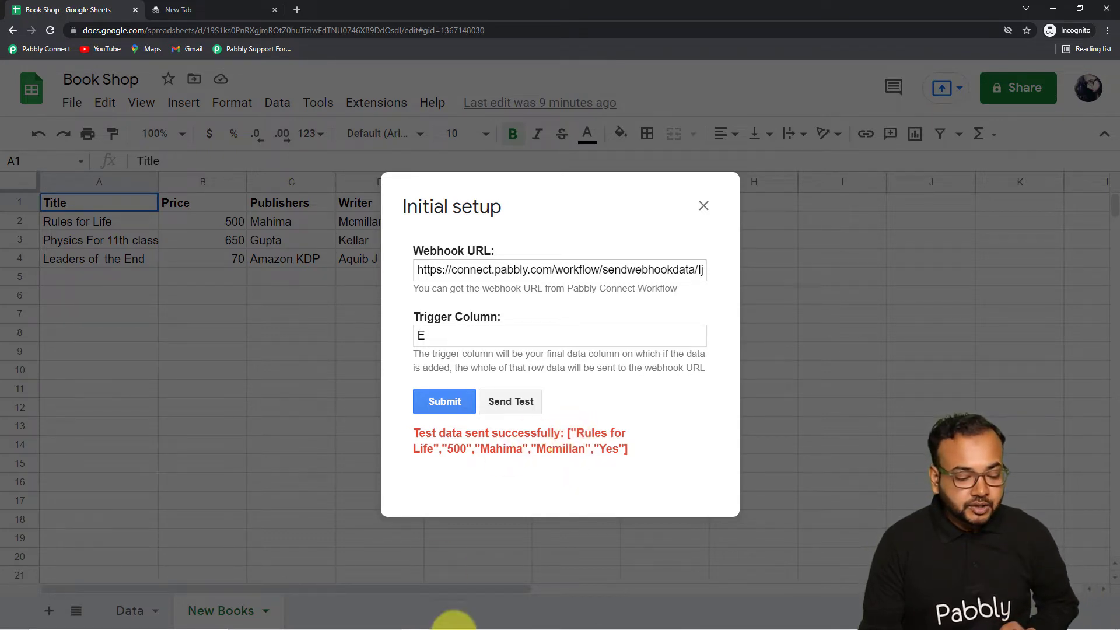
Step: Switch to Pabbly Connect and examine the labels and values of the response received from the New Books sheet
click(401, 597)
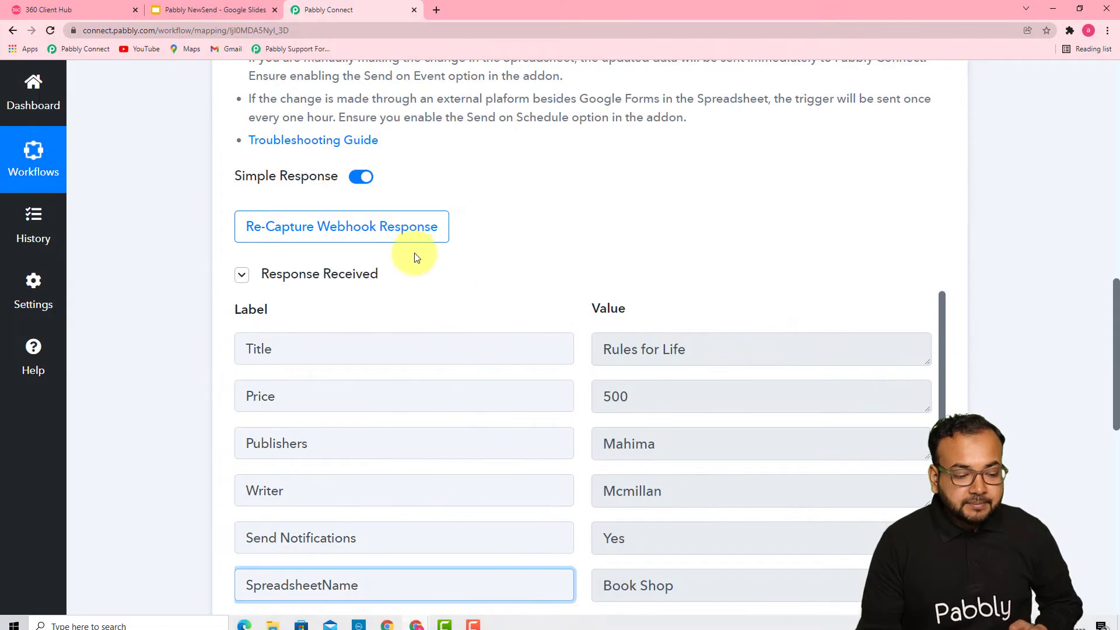
scroll(393, 249, up, 1)
scroll(394, 249, down, 2)
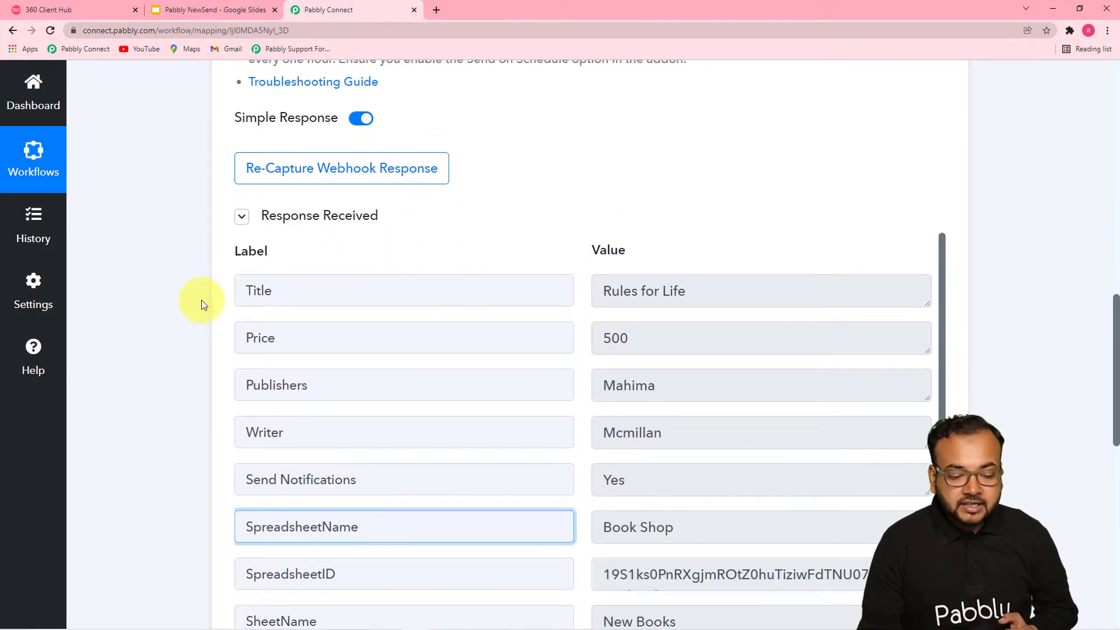
scroll(201, 300, down, 2)
scroll(202, 299, down, 4)
scroll(202, 300, up, 2)
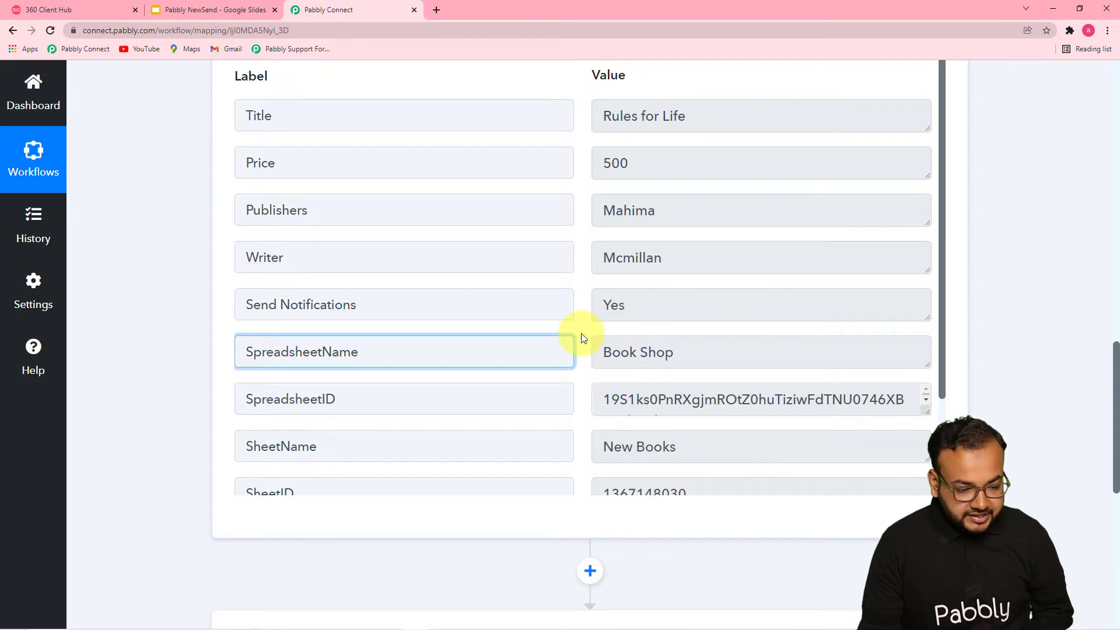
scroll(583, 338, up, 1)
scroll(671, 375, down, 2)
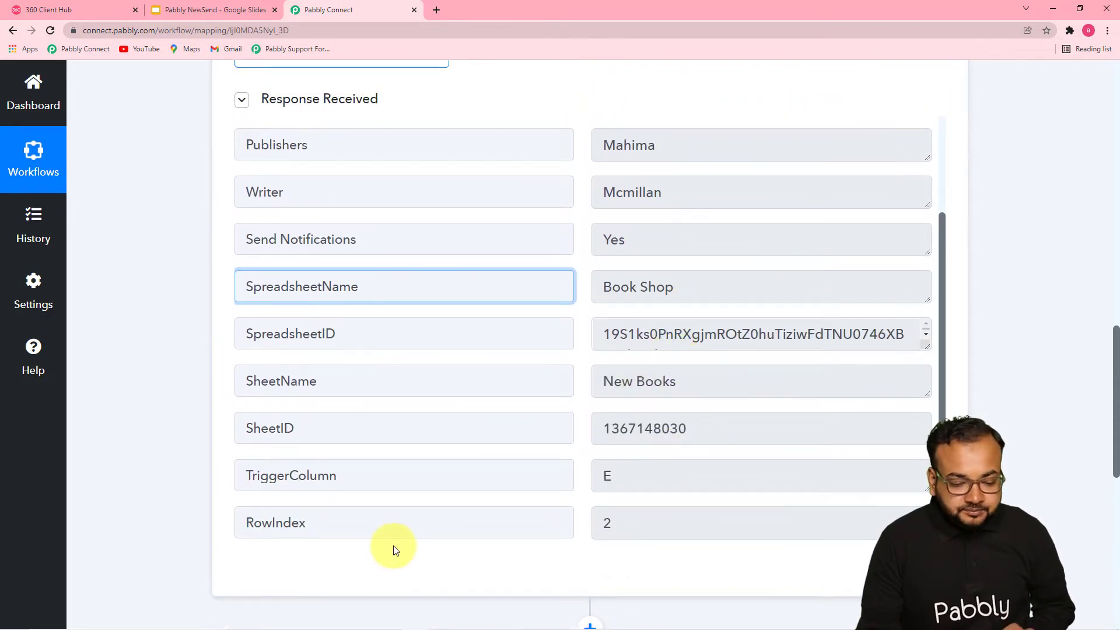
Step: Submit the Initial Setup in the Book Shop spreadsheet and check the Send On Event option of Pabbly Connect Webhooks
click(1050, 9)
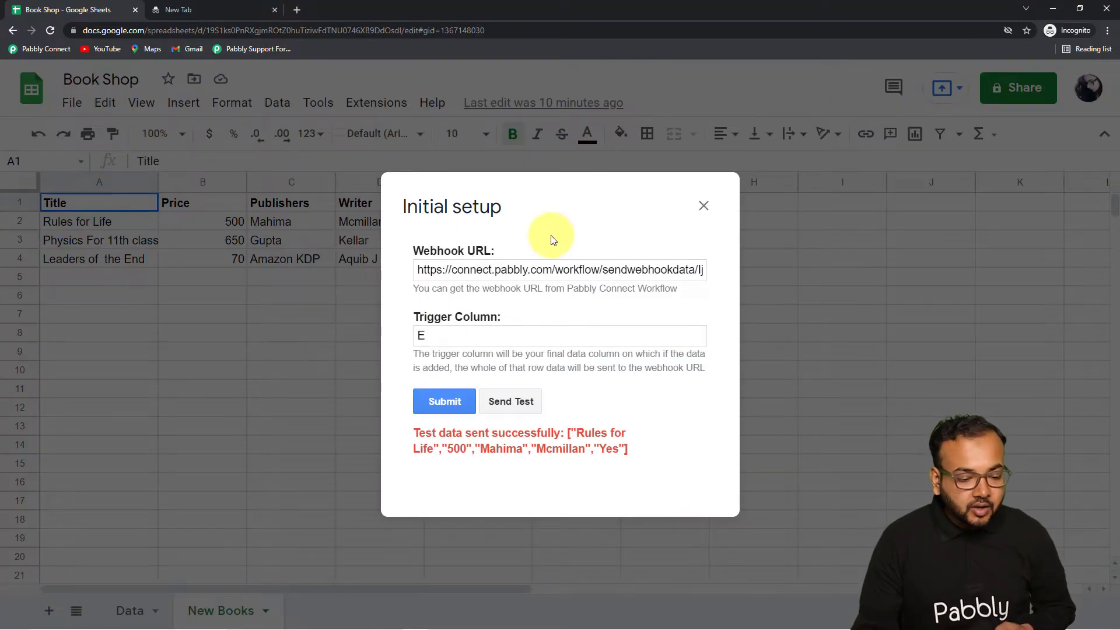
click(447, 401)
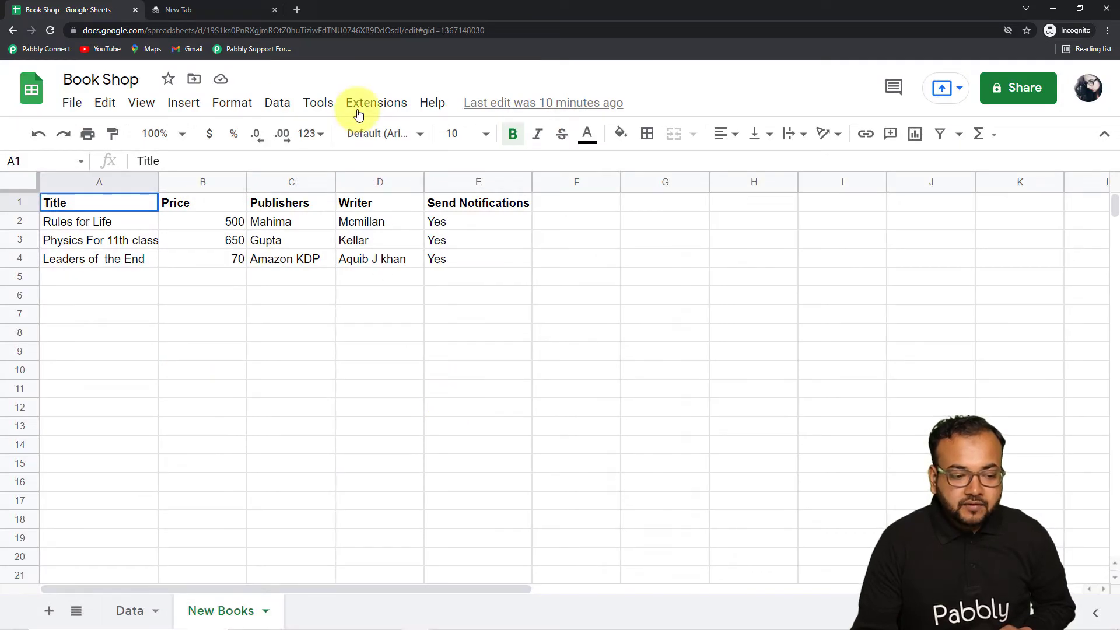
click(359, 114)
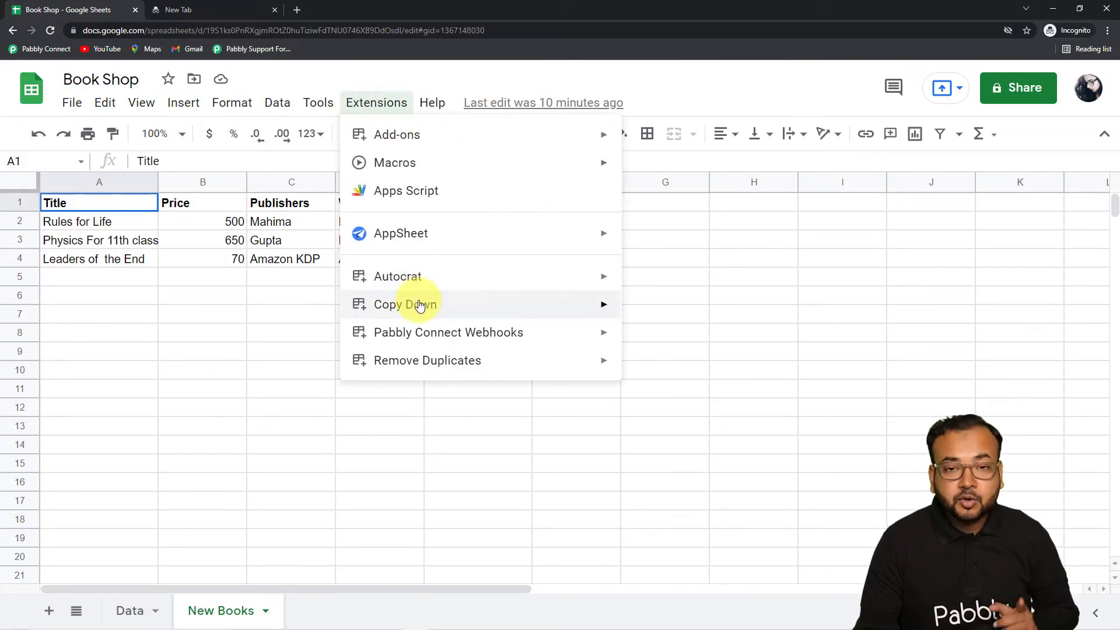
mouse_move(394, 343)
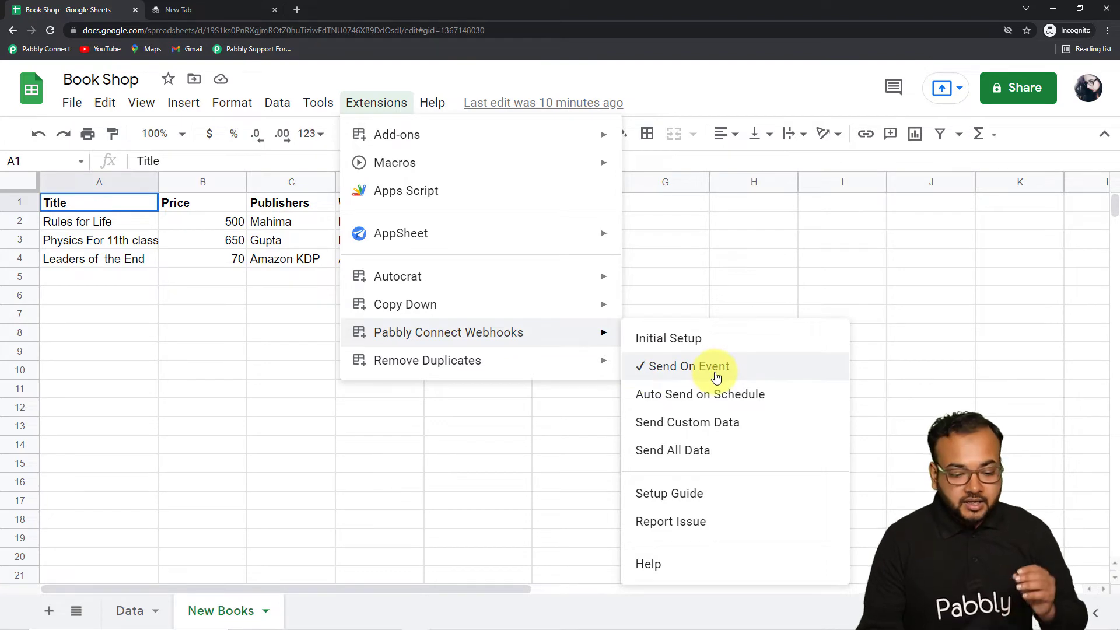
click(865, 304)
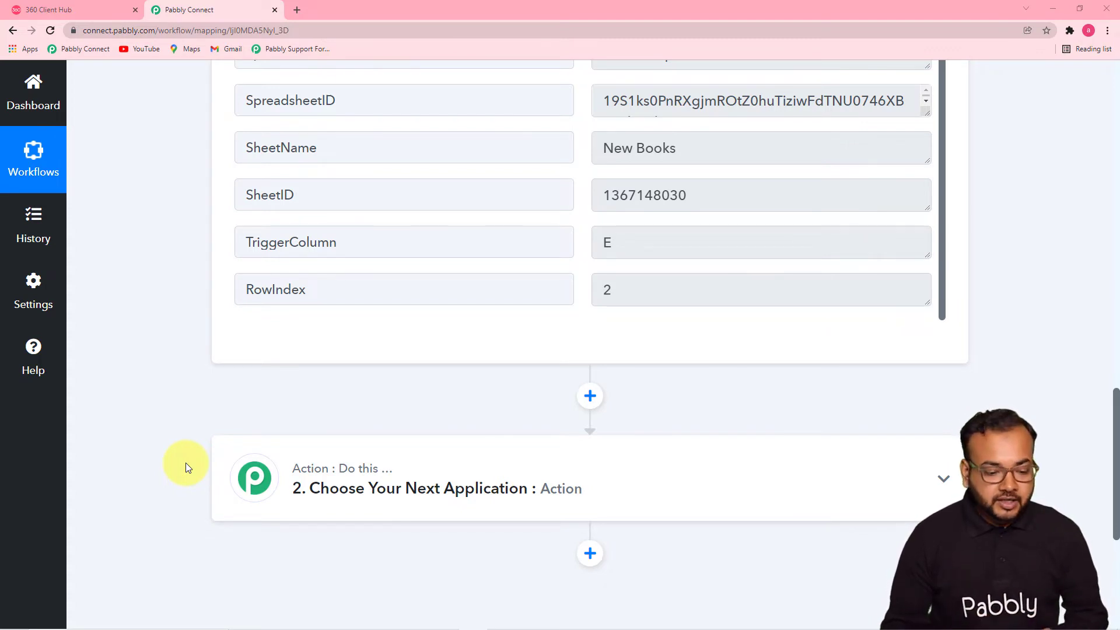
Step: In the Pabbly Connect workflow, set the action app to Google Sheets with the event Get Row(s)
scroll(237, 427, down, 2)
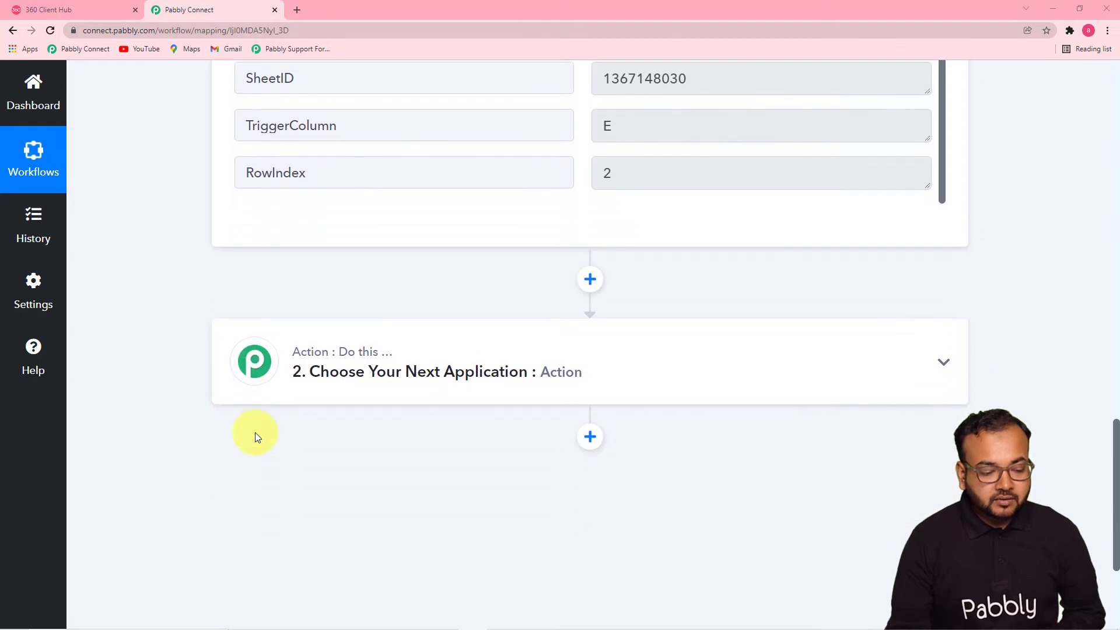
click(395, 393)
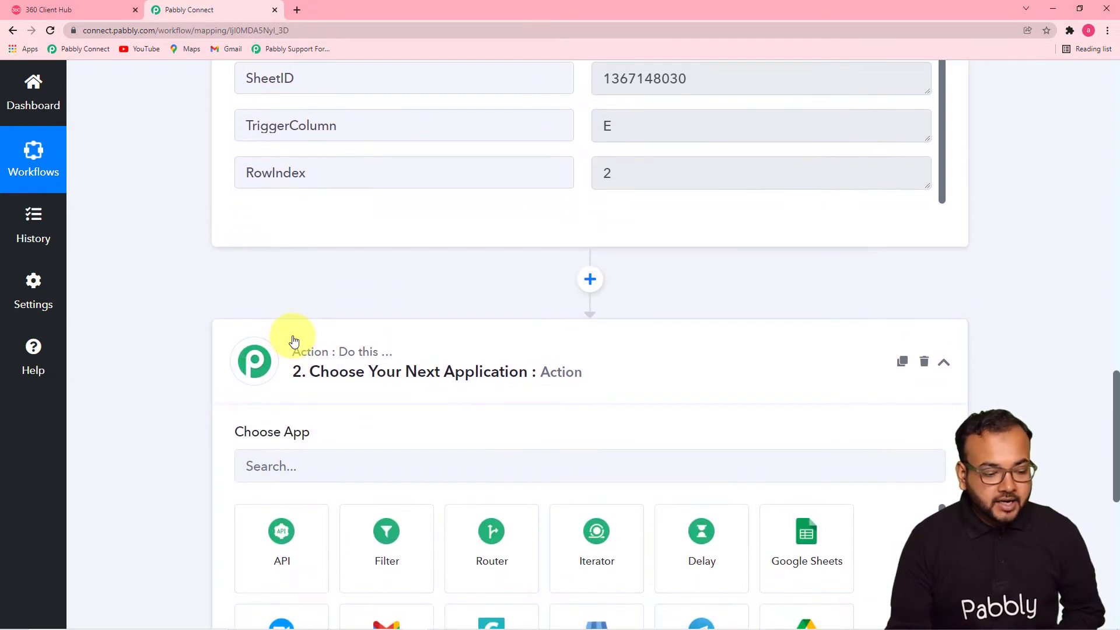
scroll(291, 341, down, 3)
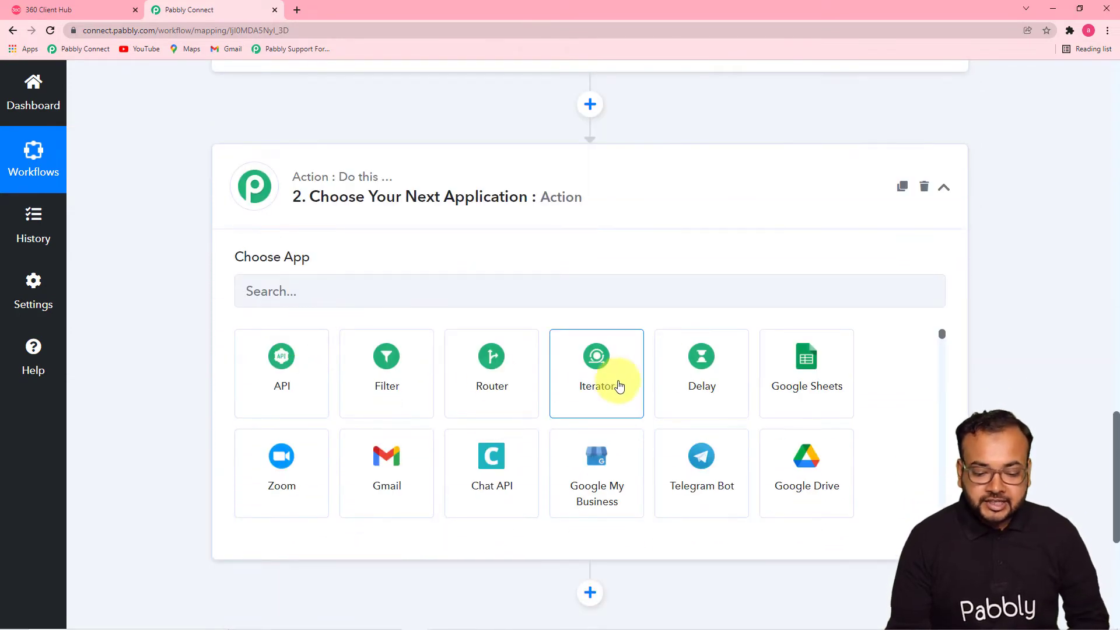
click(770, 368)
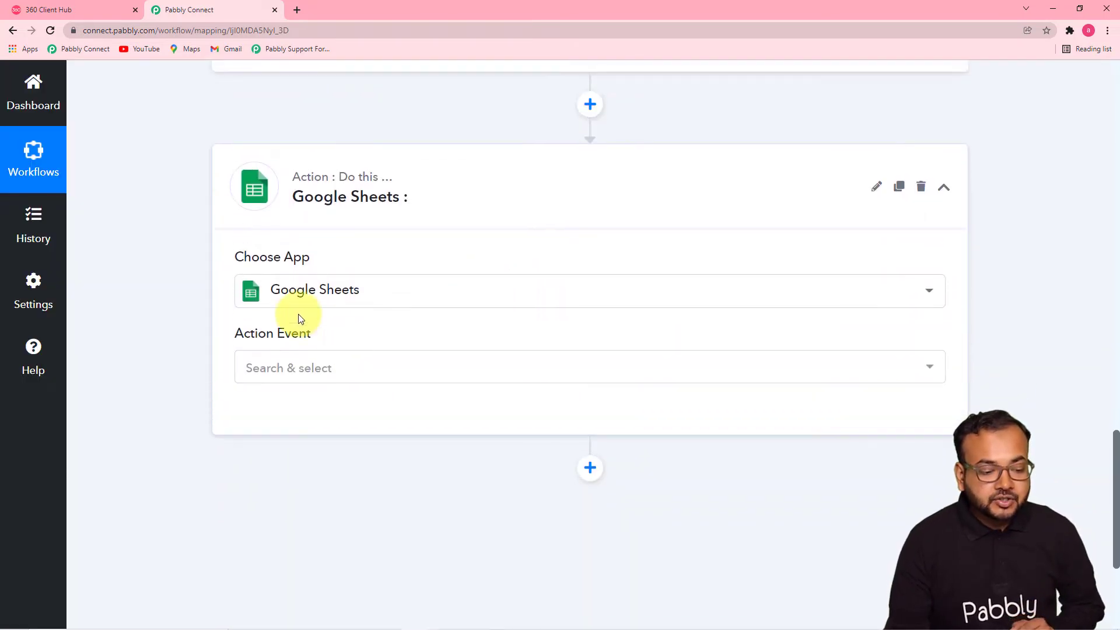
click(300, 367)
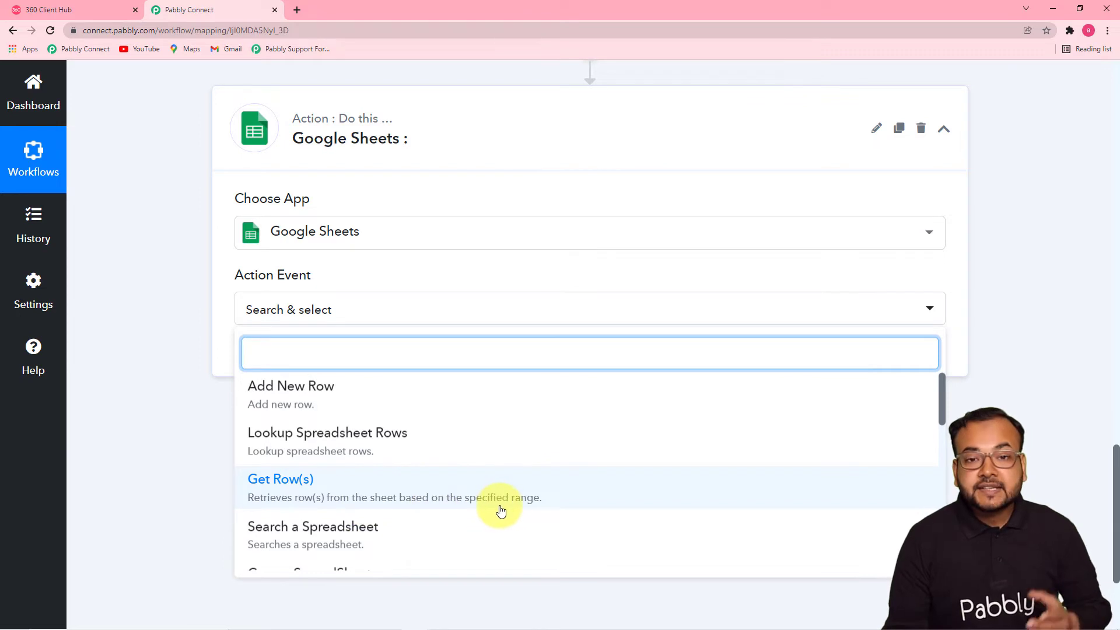
click(294, 489)
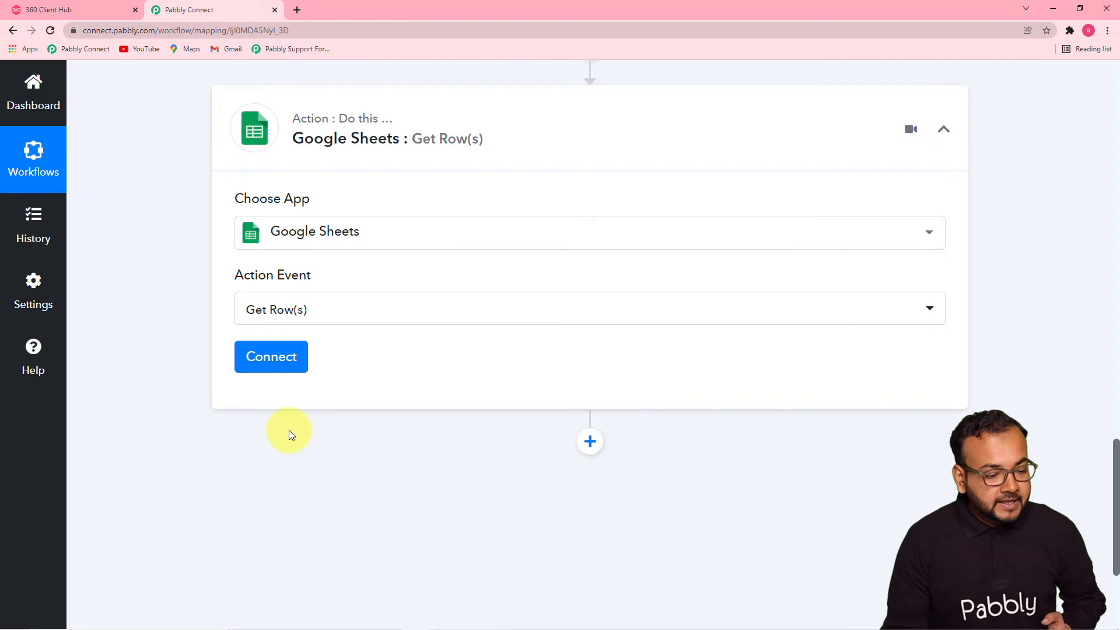
Step: Connect the Get Row(s) action through a new Google Sheets connection, authorizing Pabbly Connect Sheets with the spreadsheet owner's Google account
click(270, 355)
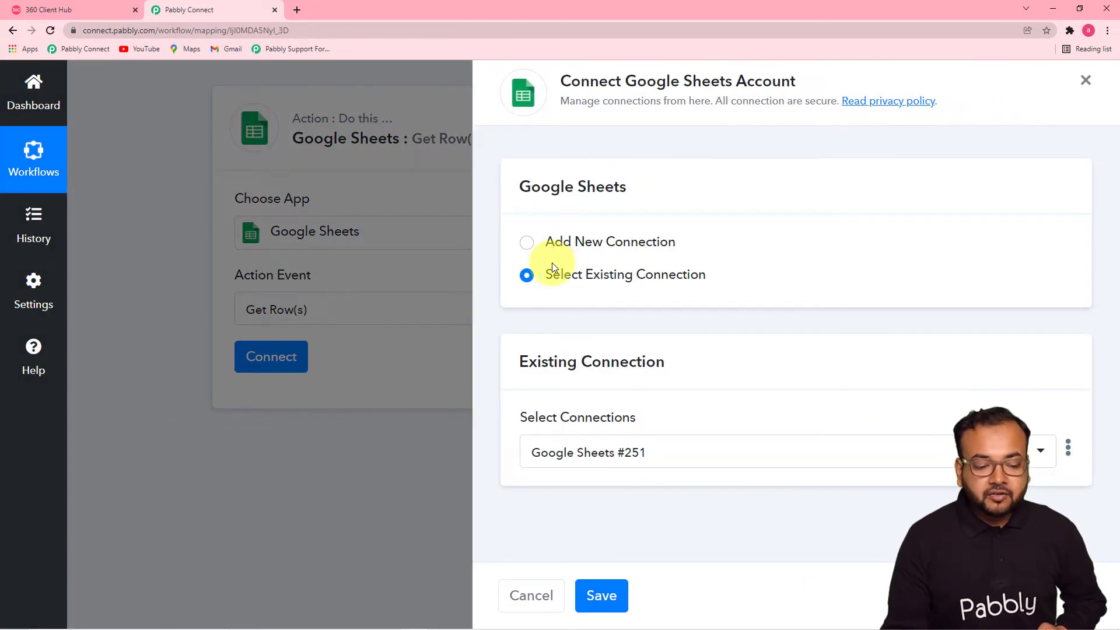
click(527, 245)
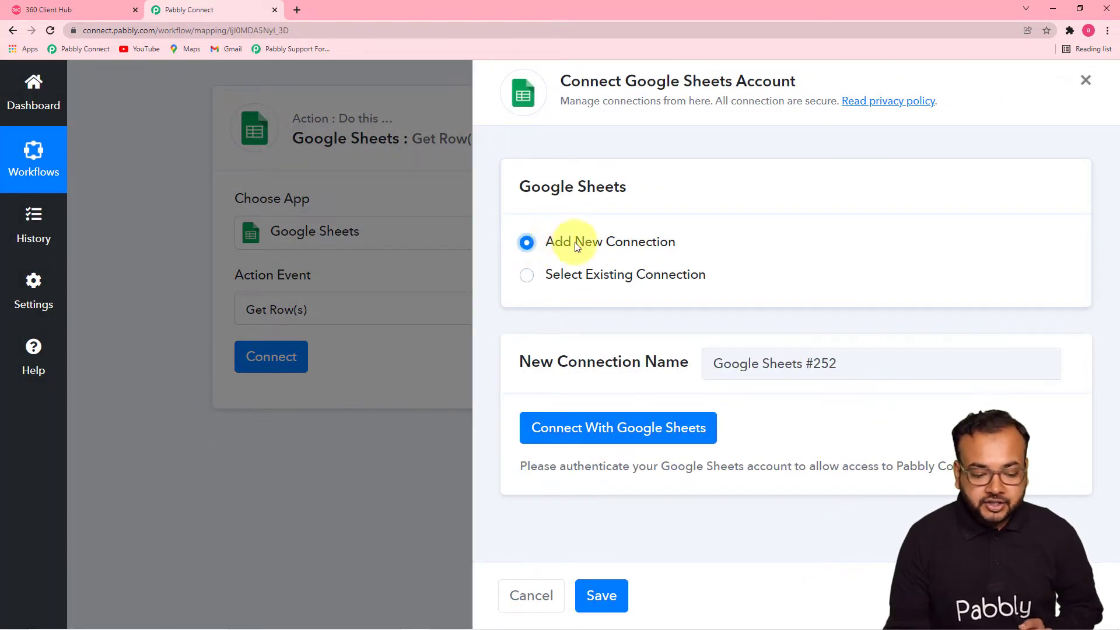
click(587, 431)
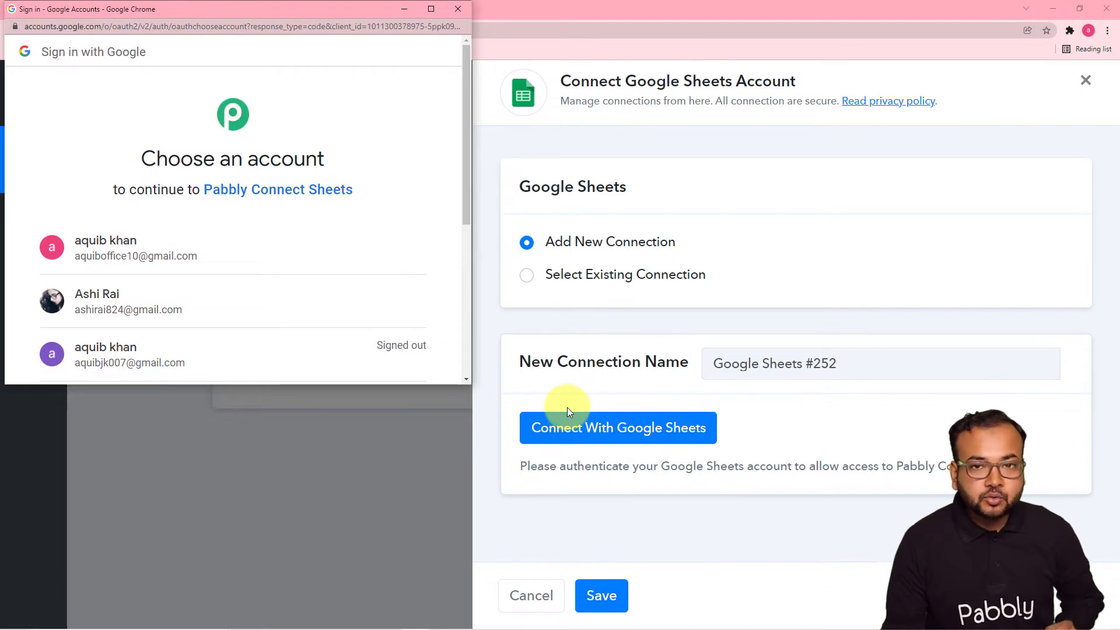
click(101, 311)
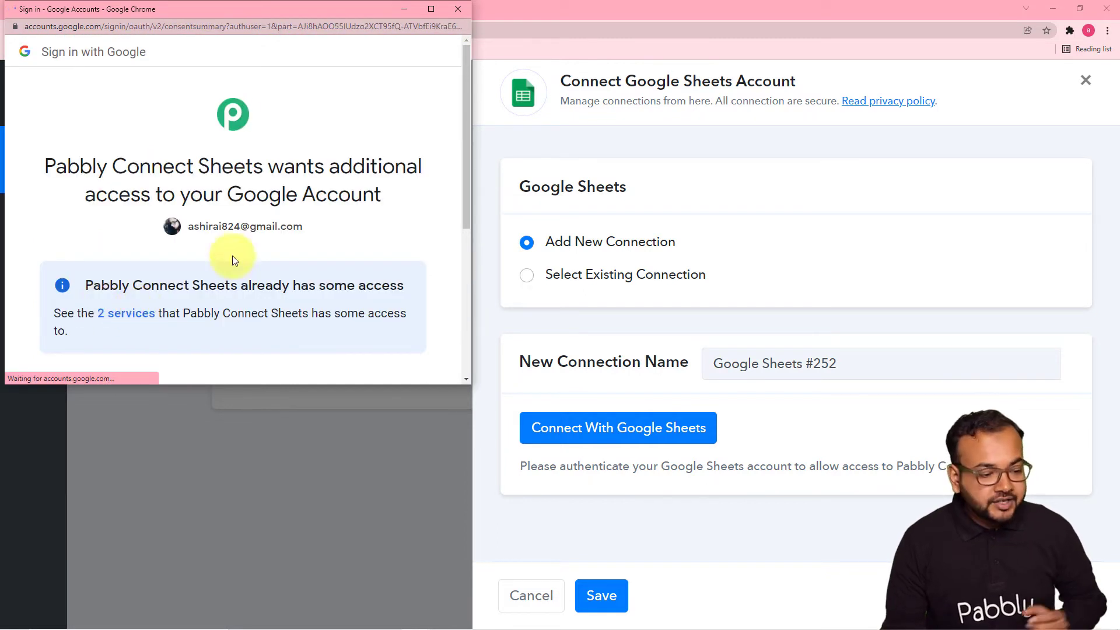
scroll(249, 212, down, 3)
scroll(250, 213, down, 1)
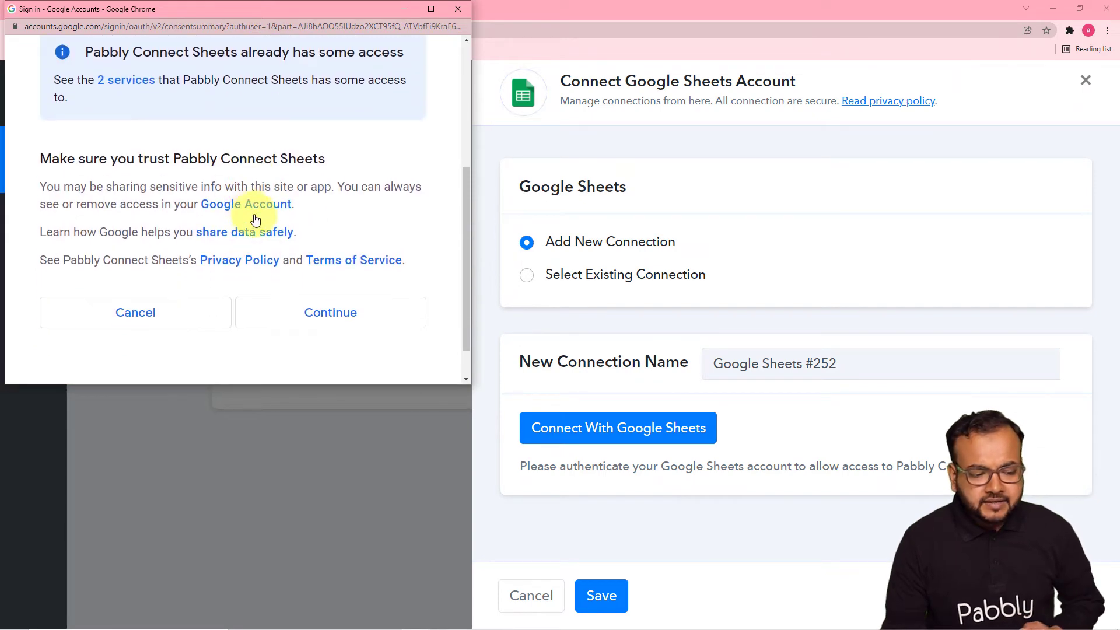
click(341, 311)
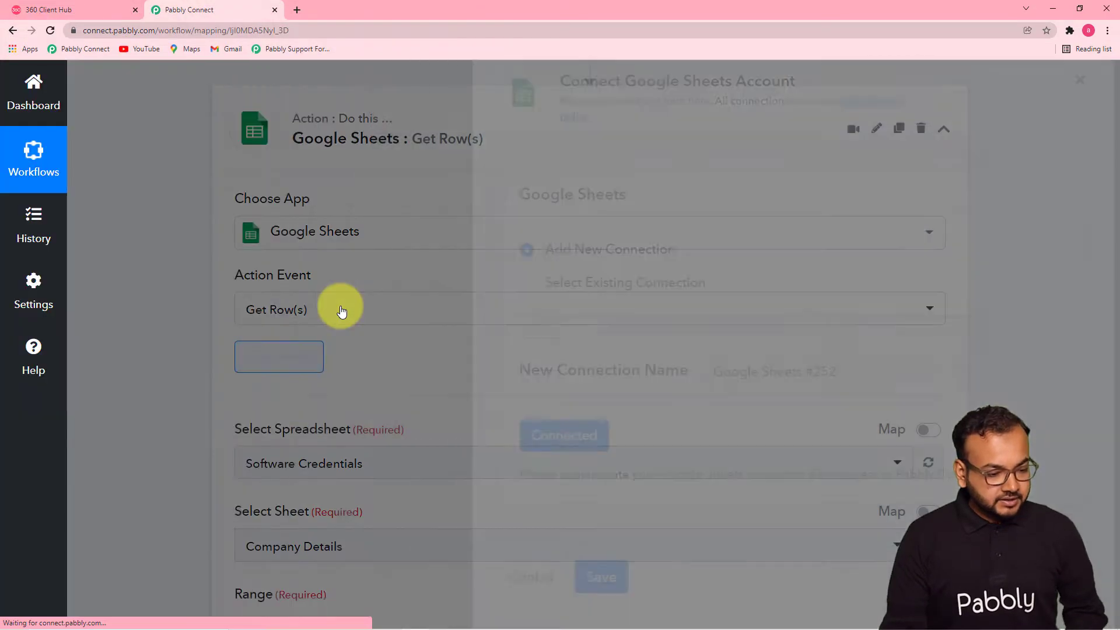
Step: Check the Data sheet of Book Shop in Google Sheets and select that spreadsheet and sheet for the Pabbly Connect Get Row(s) action
scroll(368, 311, down, 4)
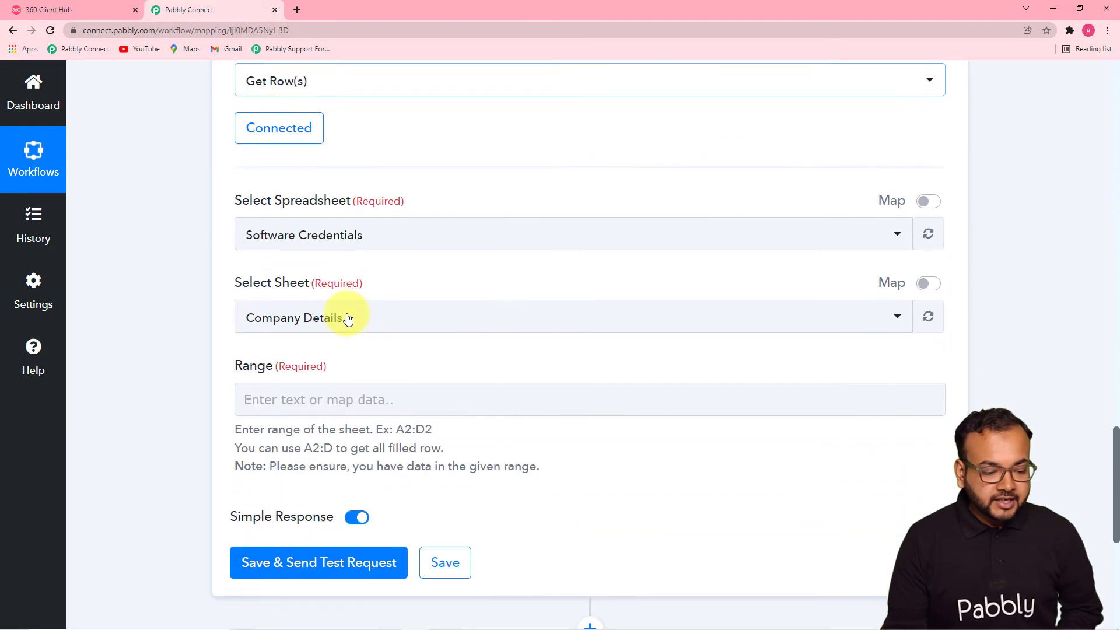
scroll(102, 289, down, 2)
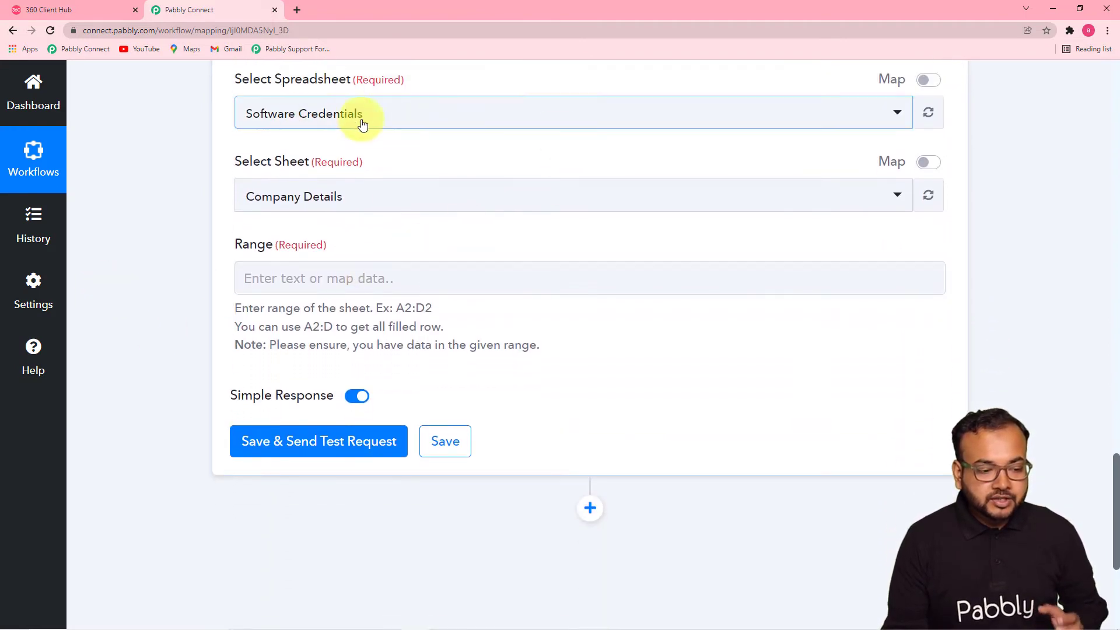
click(453, 120)
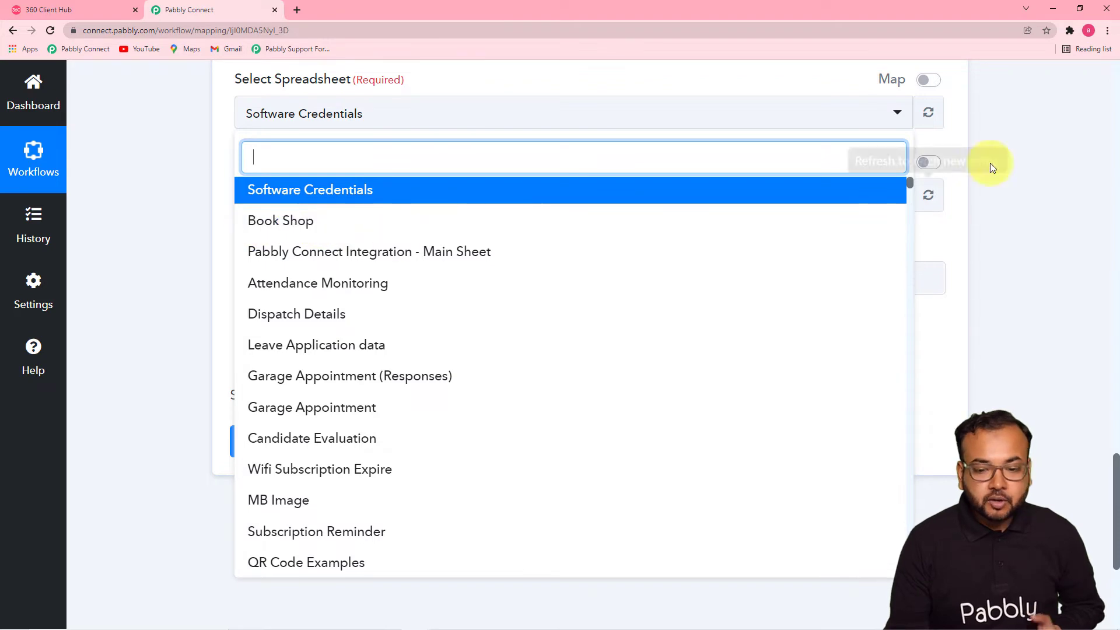
click(1053, 9)
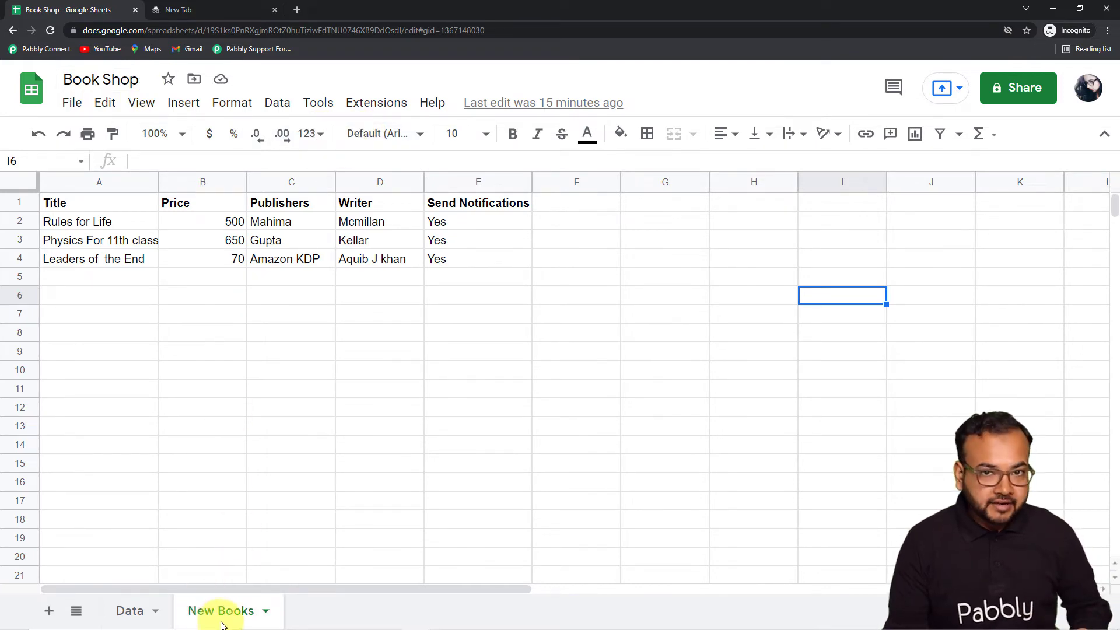
click(132, 608)
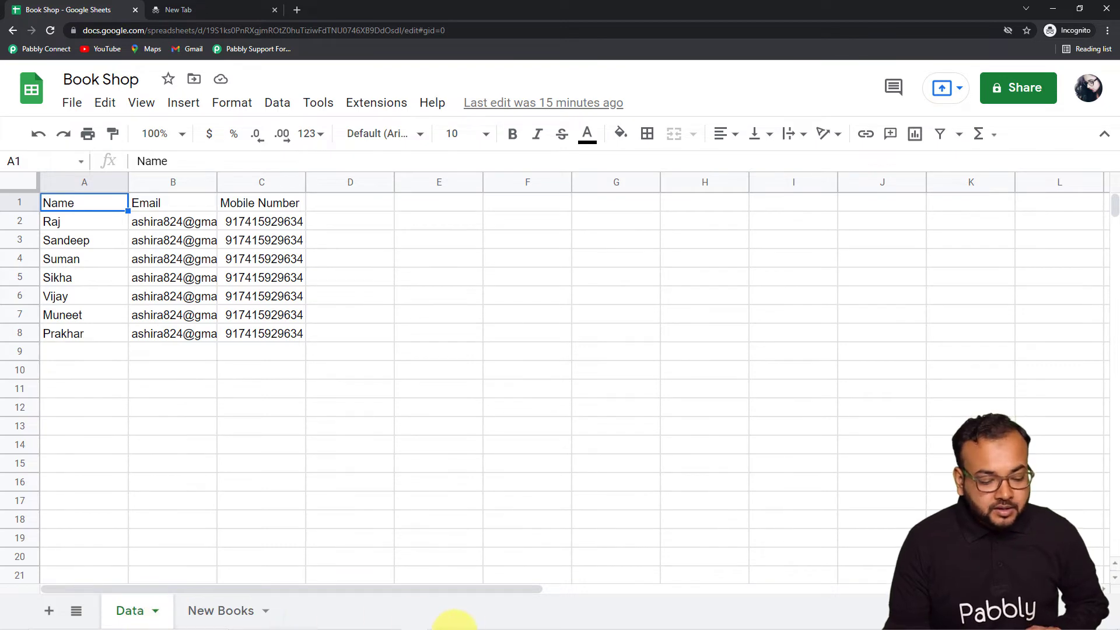
mouse_move(470, 621)
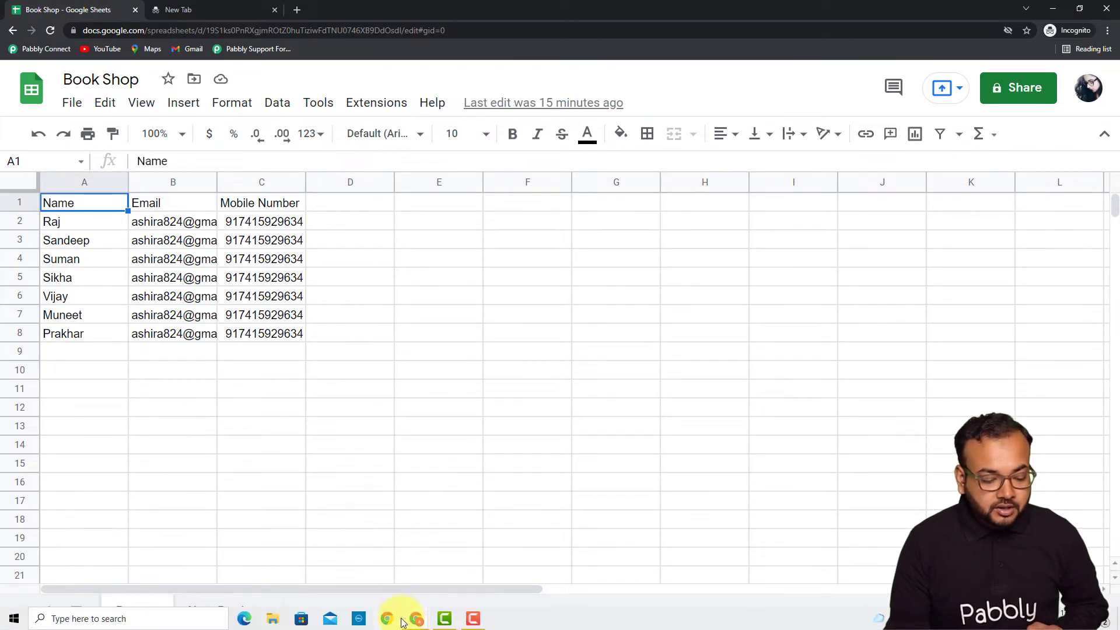
mouse_move(415, 619)
click(390, 594)
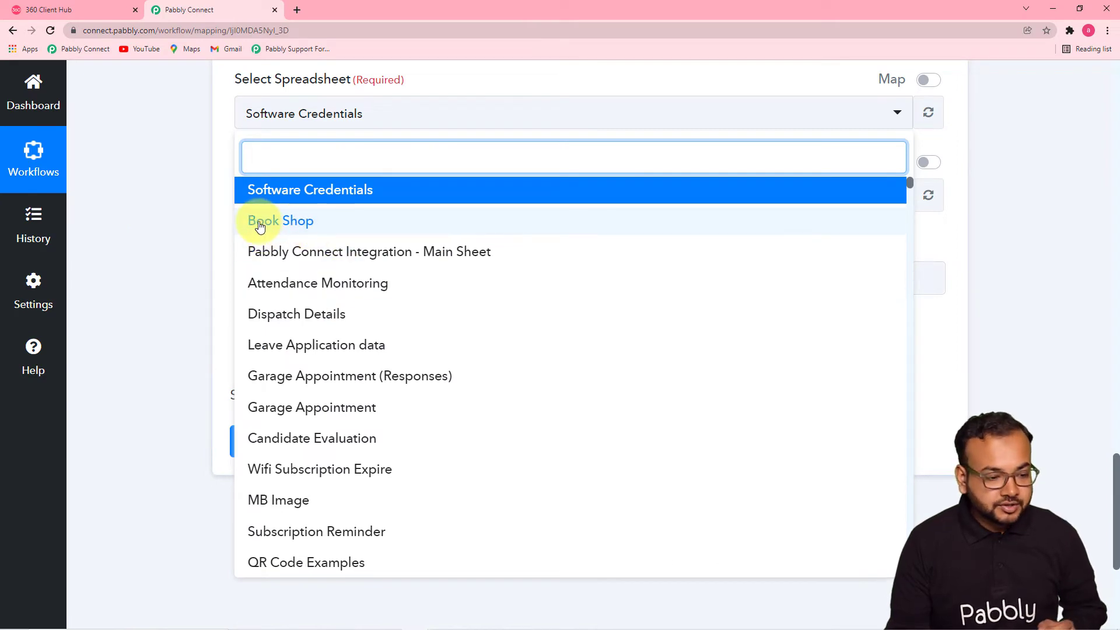
click(286, 226)
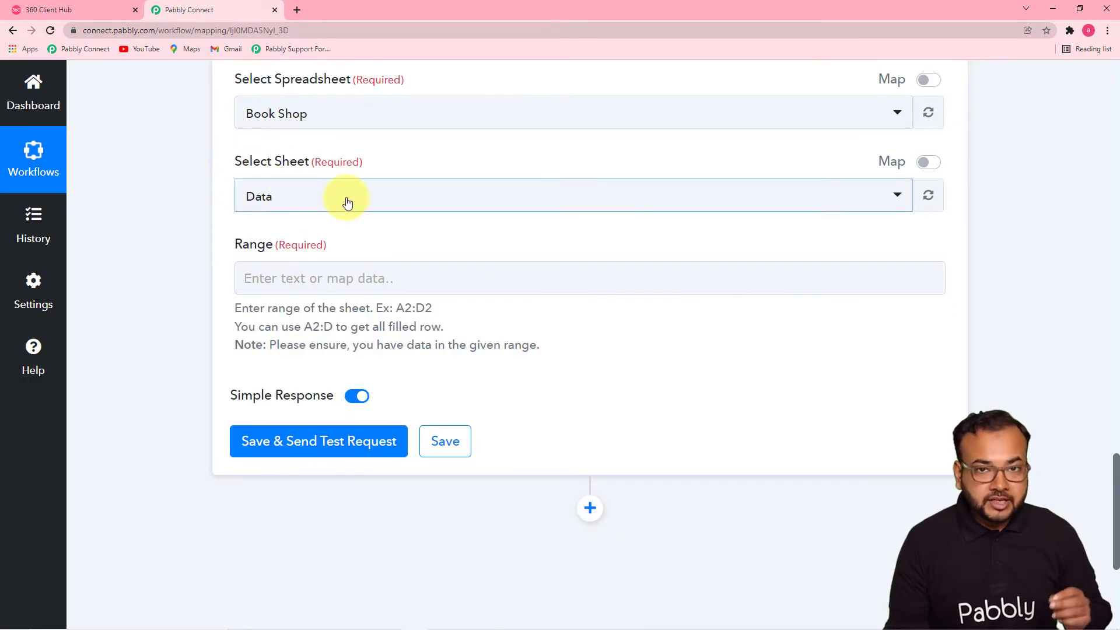
click(367, 201)
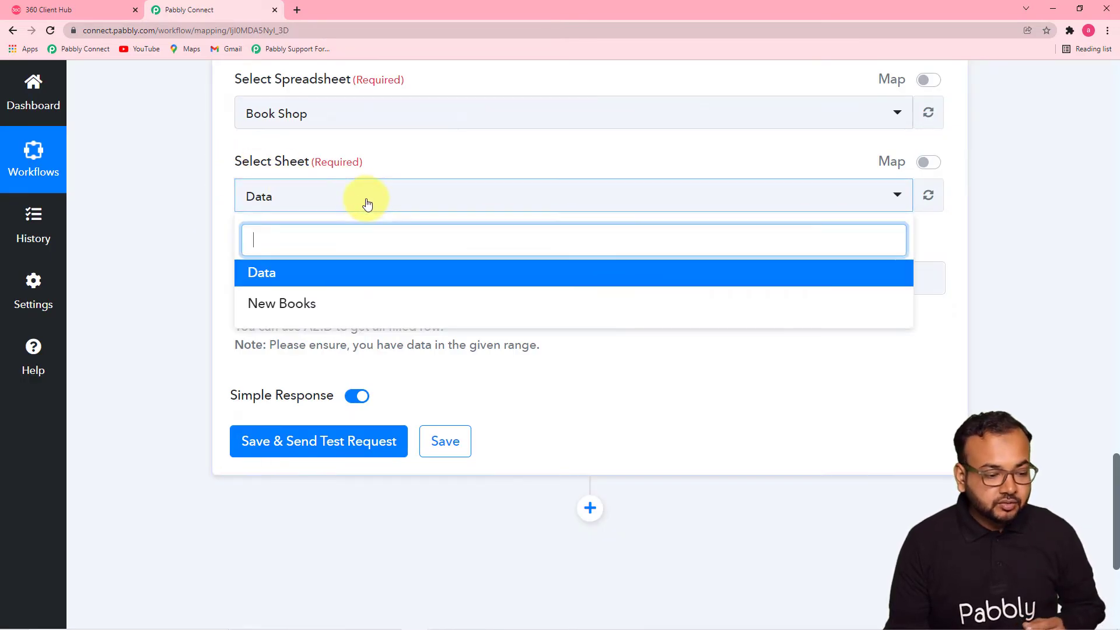
click(258, 278)
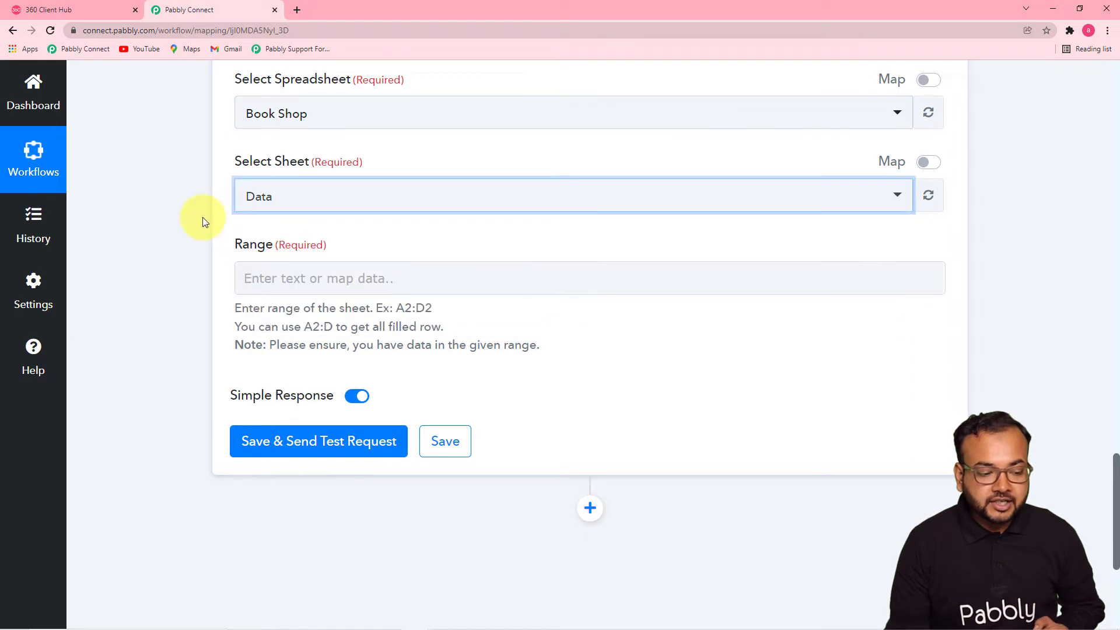
Step: Switch to the Book Shop spreadsheet and check the range of the customer rows by selecting A2:C8 on the Data sheet
scroll(204, 220, down, 4)
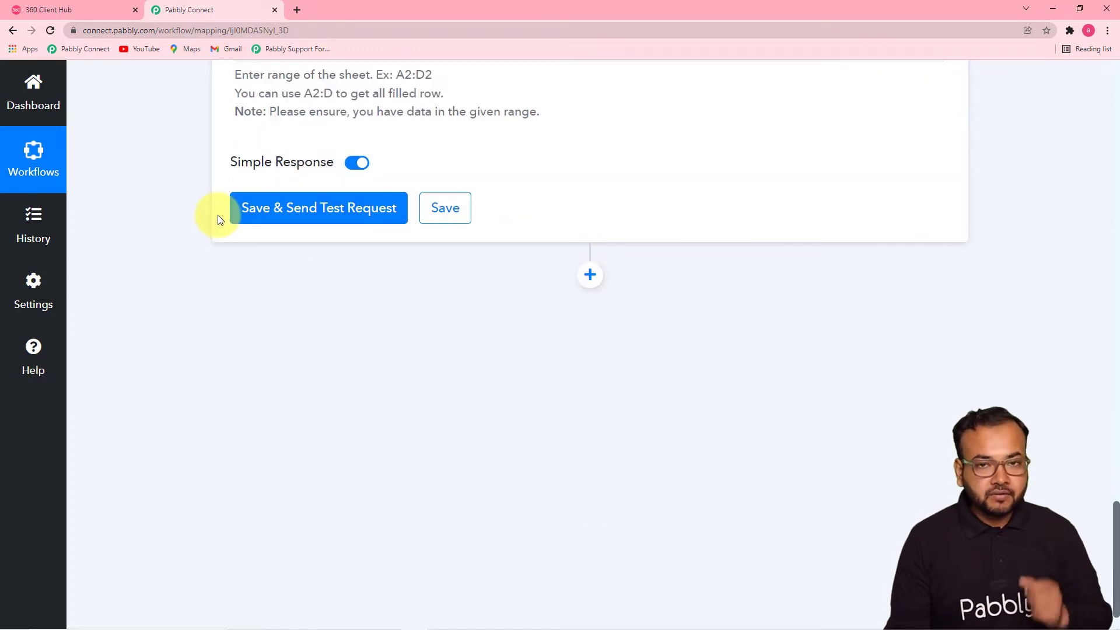
scroll(231, 268, up, 3)
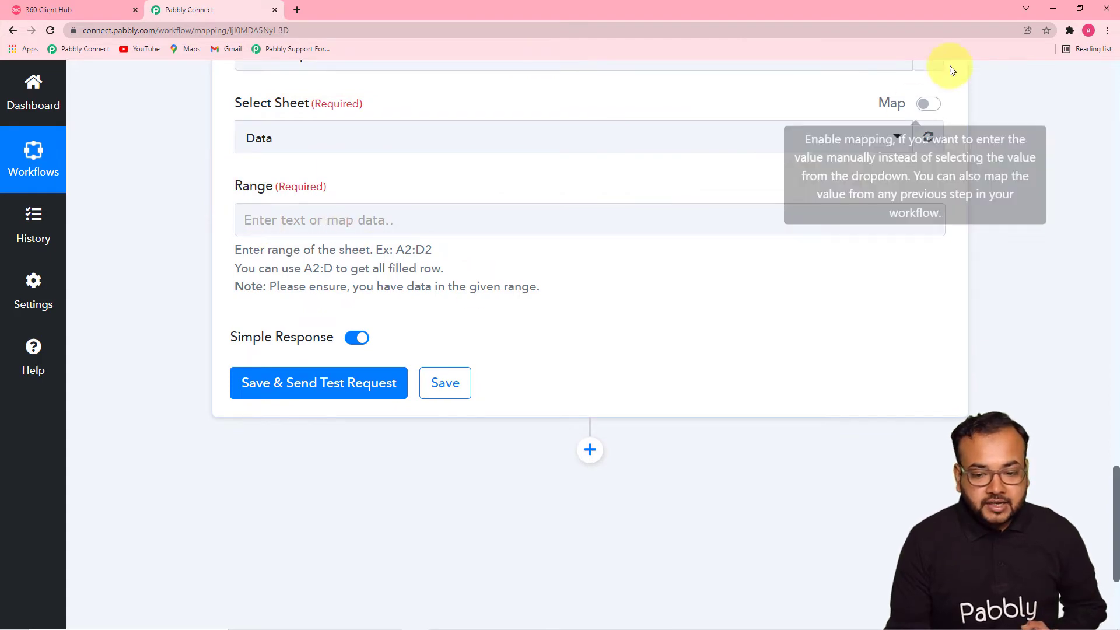
click(1059, 11)
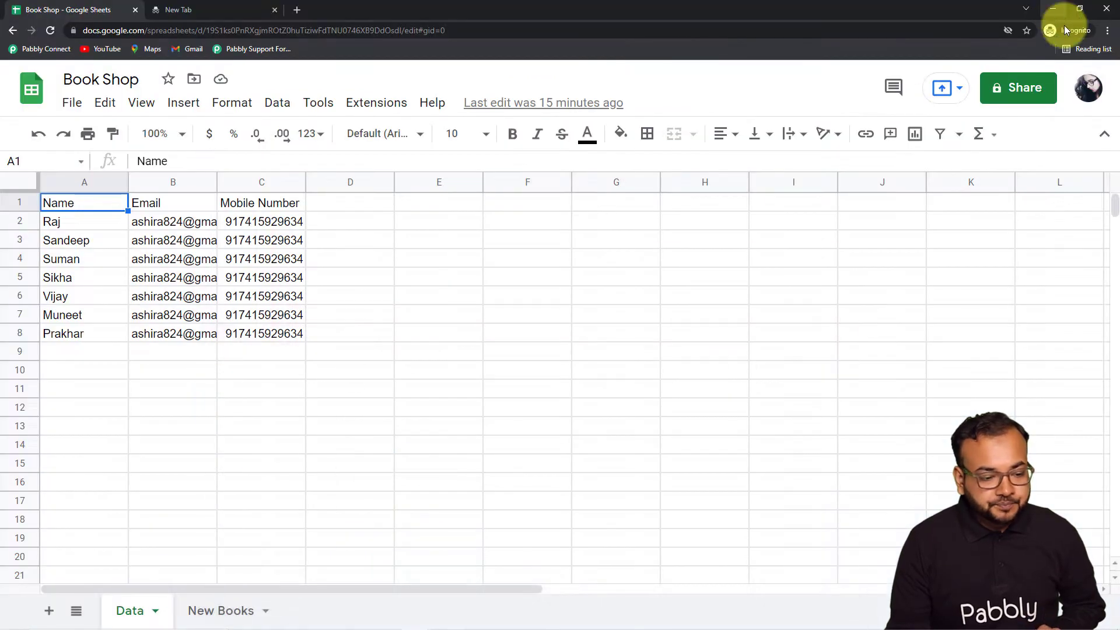
click(86, 221)
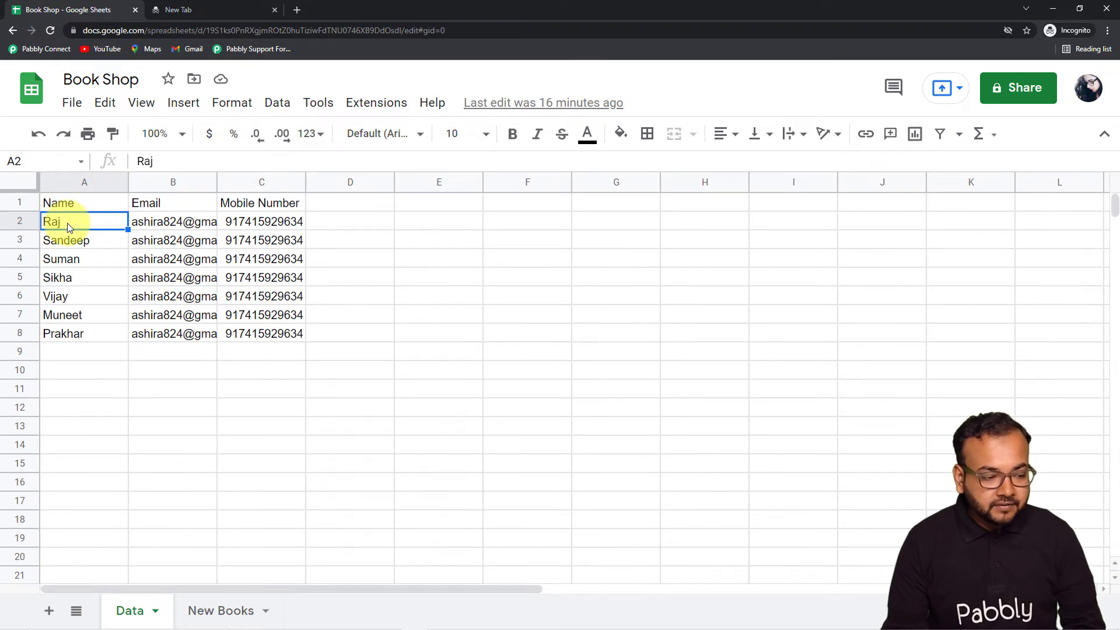
key(shift+Right)
key(shift+Right)
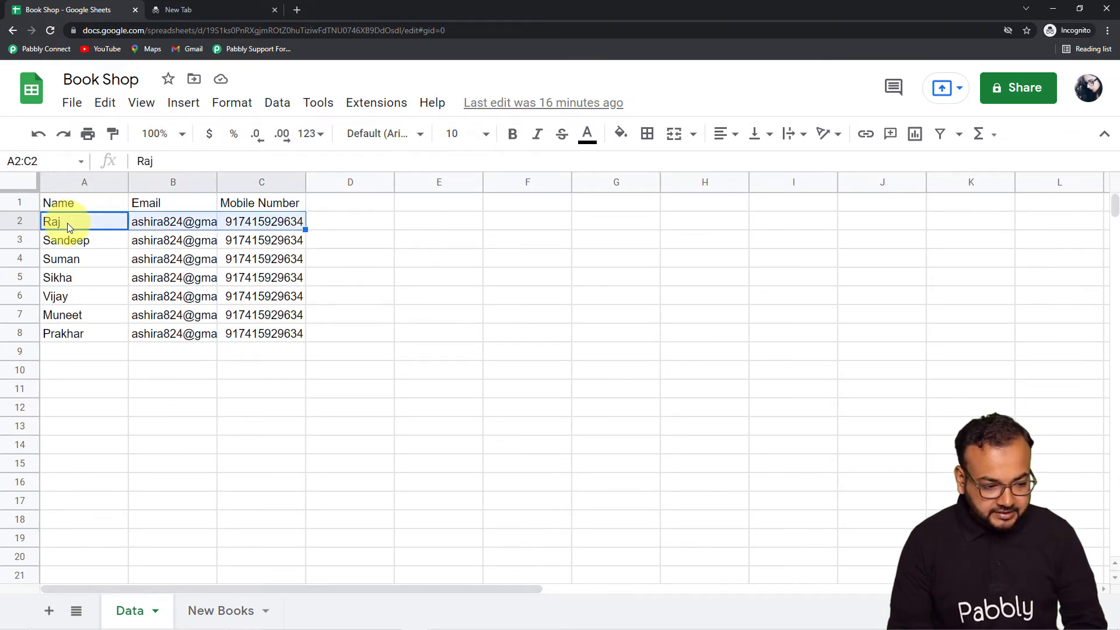
key(shift+Down)
key(shift+Down)
key(shift+Down)
key(shift+Down)
key(shift+Down)
key(shift+Down)
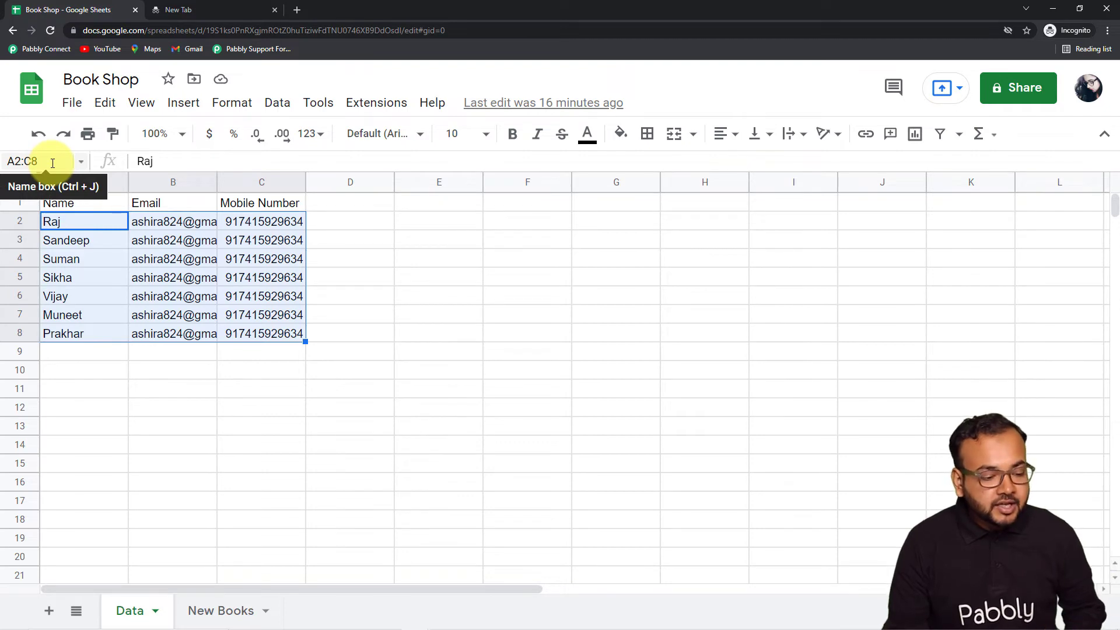
click(90, 357)
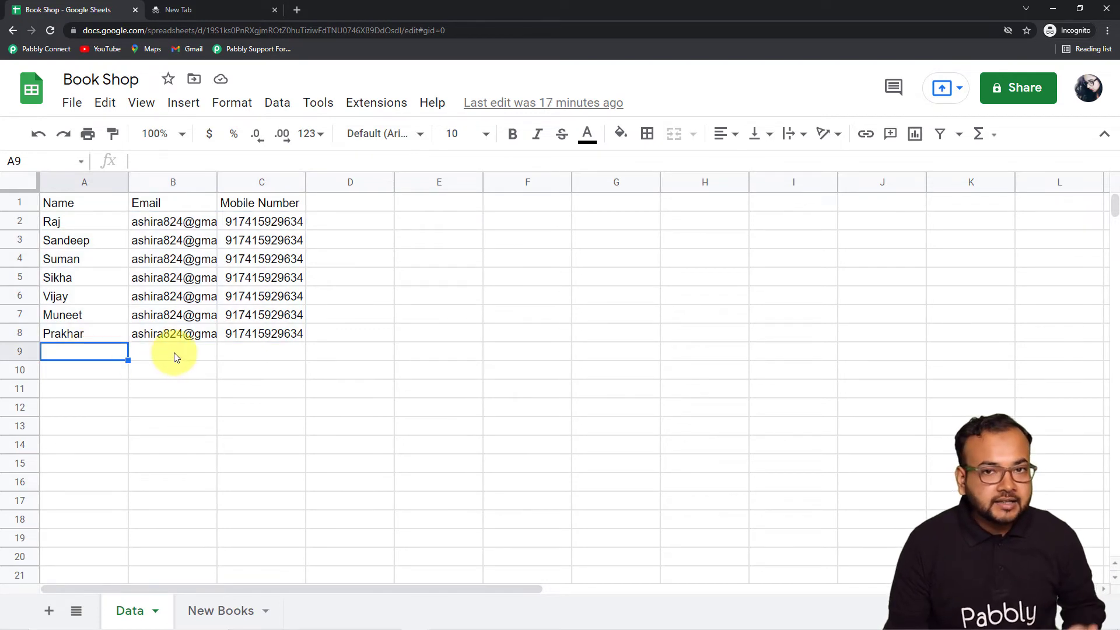
Step: Select the first customer row, A2:C2, on the Data sheet and copy its range reference
click(76, 222)
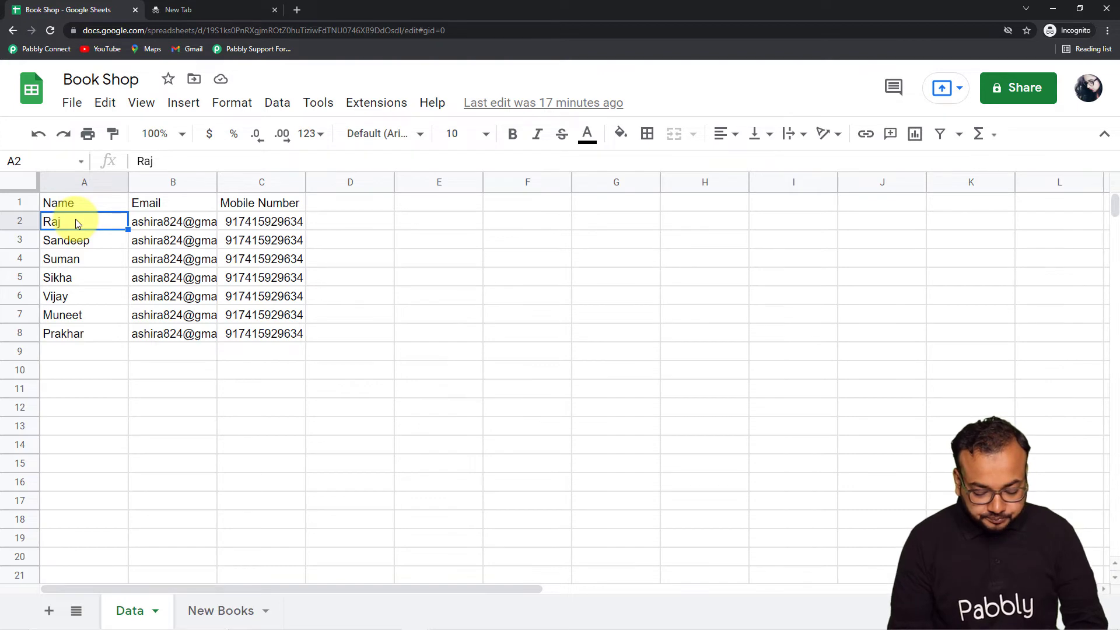
key(ctrl+shift+Right)
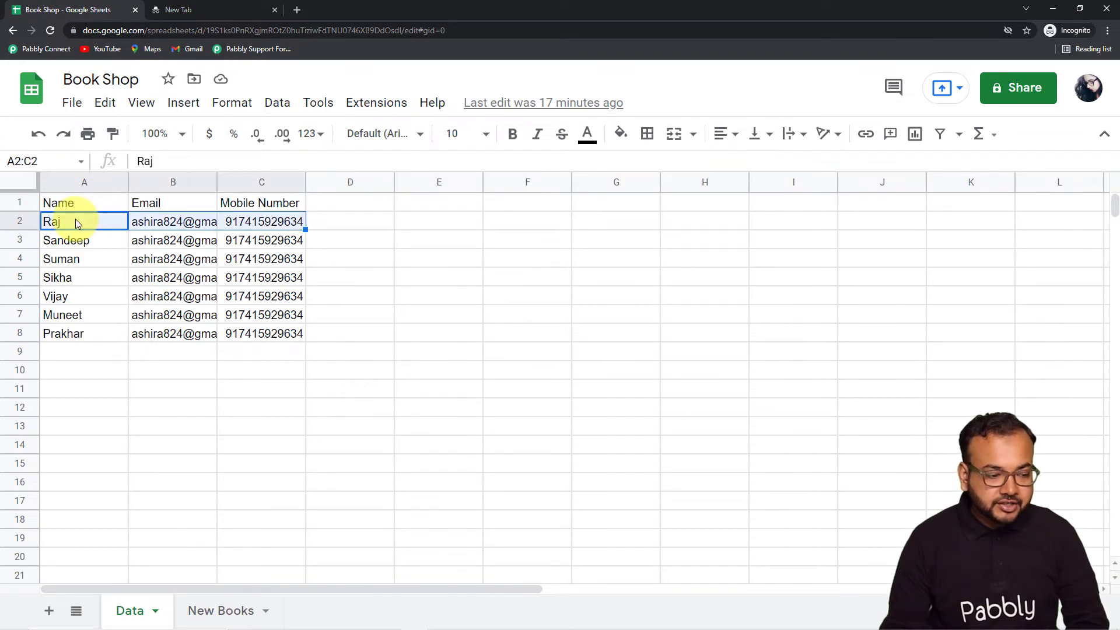
click(40, 162)
right_click(15, 162)
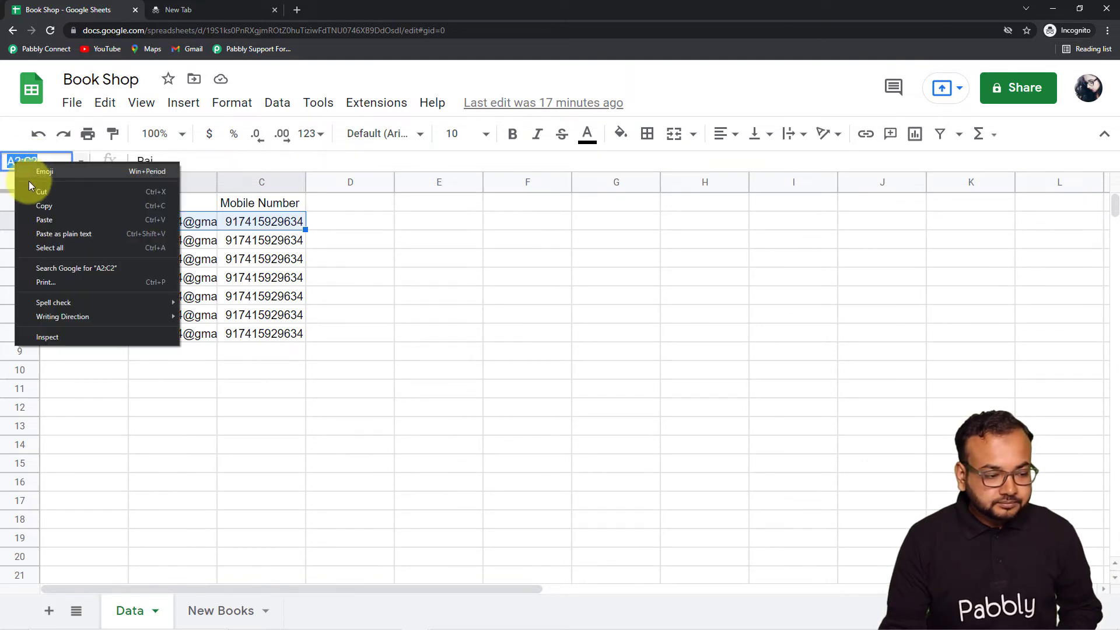
click(37, 202)
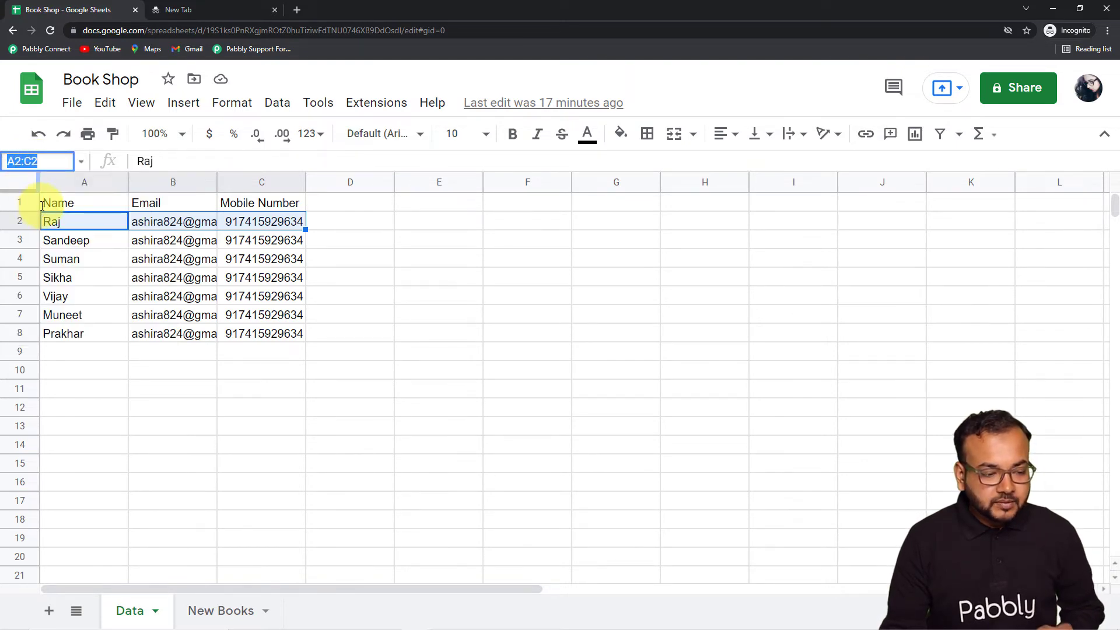
Step: Switch to Pabbly Connect and set the Get Row(s) range to A2:C, using the copied reference without its ending row number
click(1053, 9)
mouse_move(408, 618)
click(387, 574)
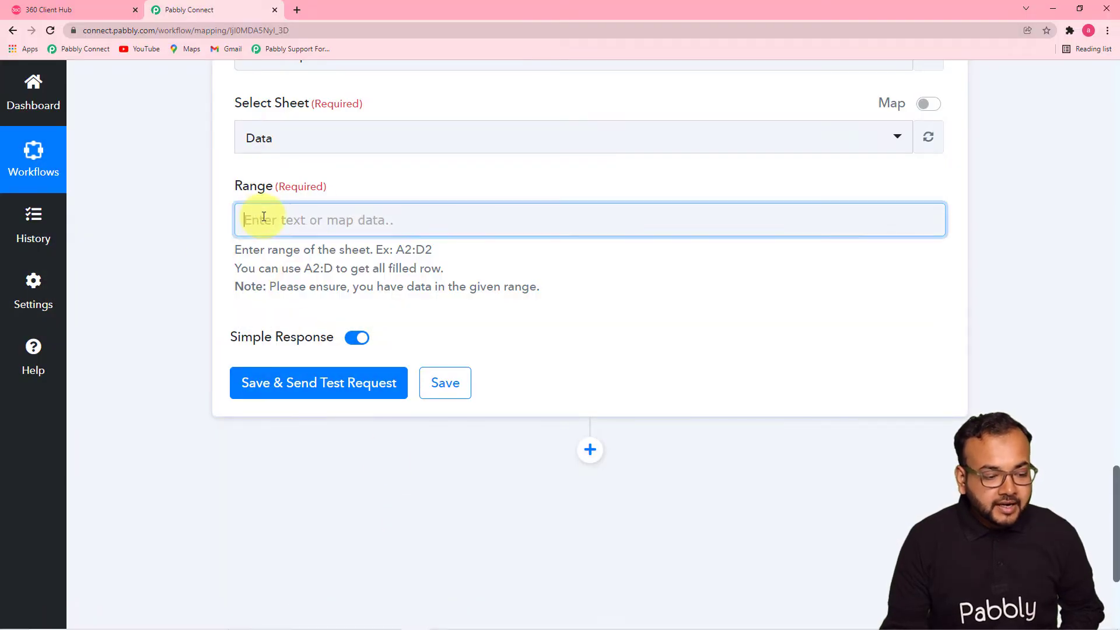
click(264, 217)
key(ctrl+v)
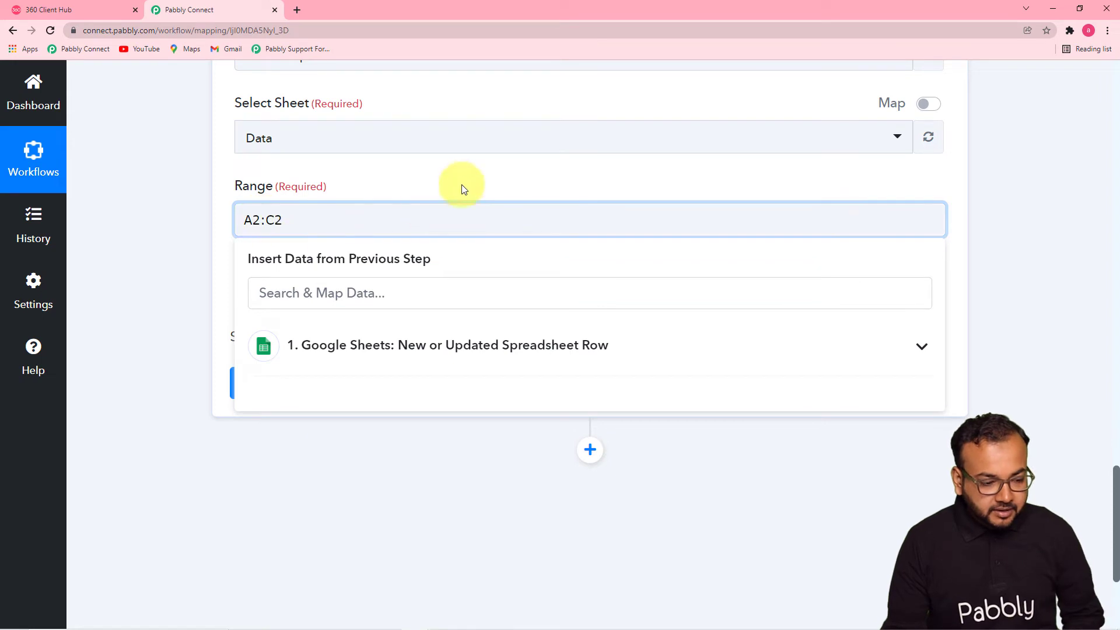
key(BackSpace)
click(210, 223)
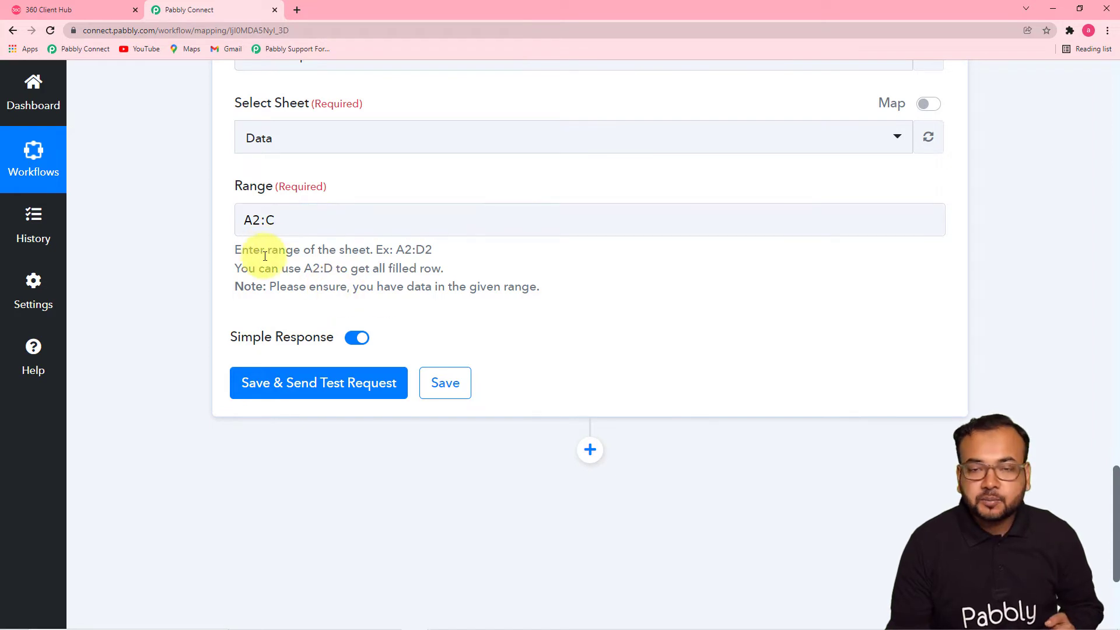
Step: Save the Get Row(s) action with a test request and examine the customer rows in the response received
scroll(265, 256, down, 1)
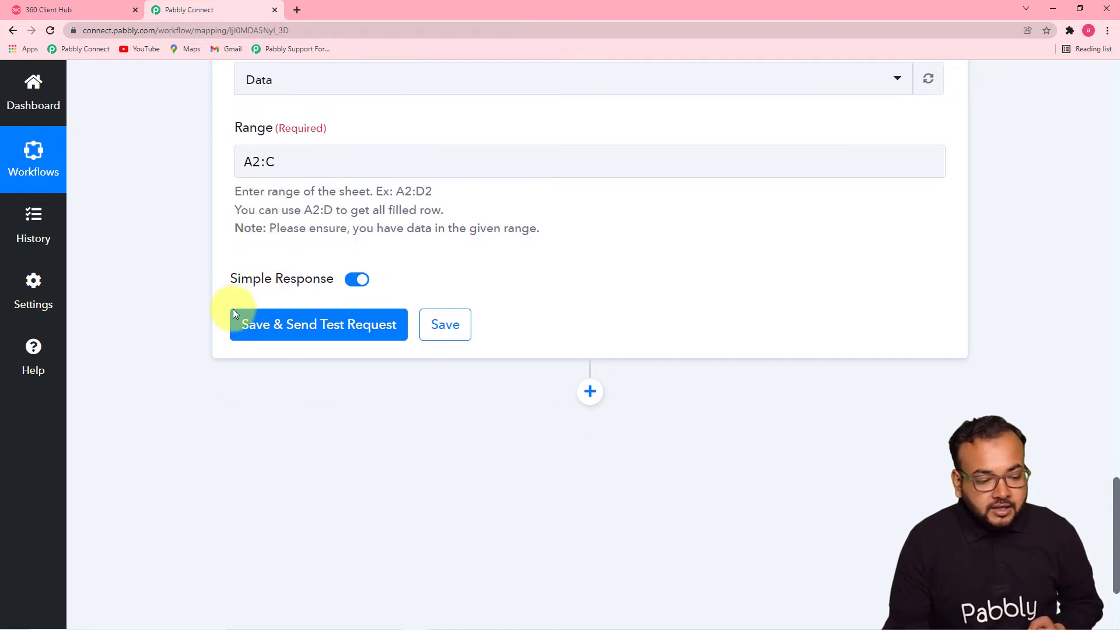
click(272, 336)
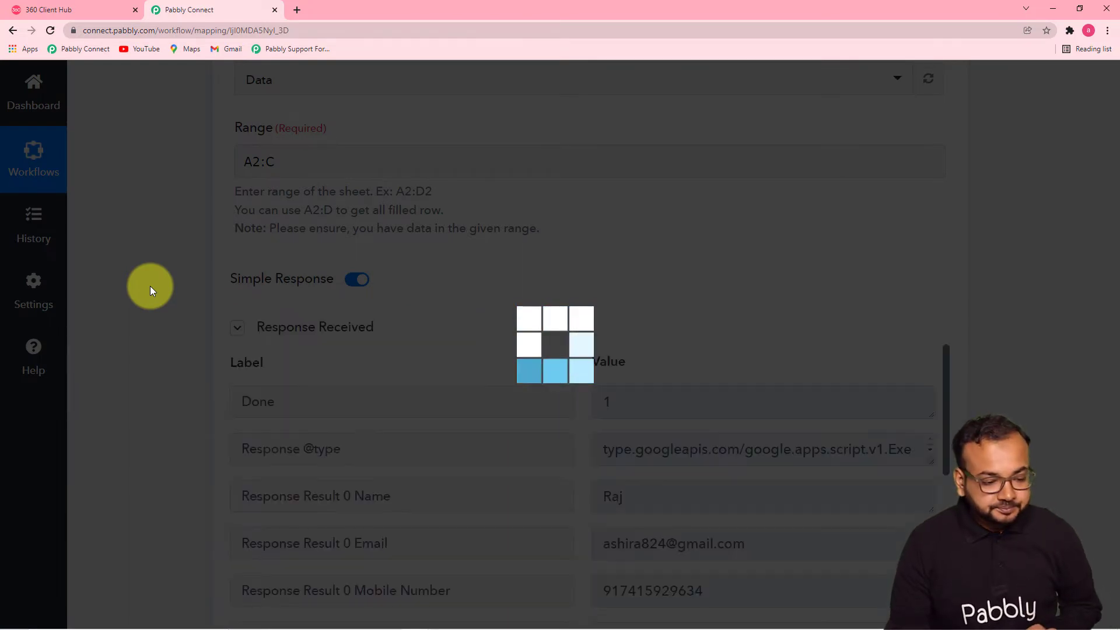
scroll(149, 286, down, 2)
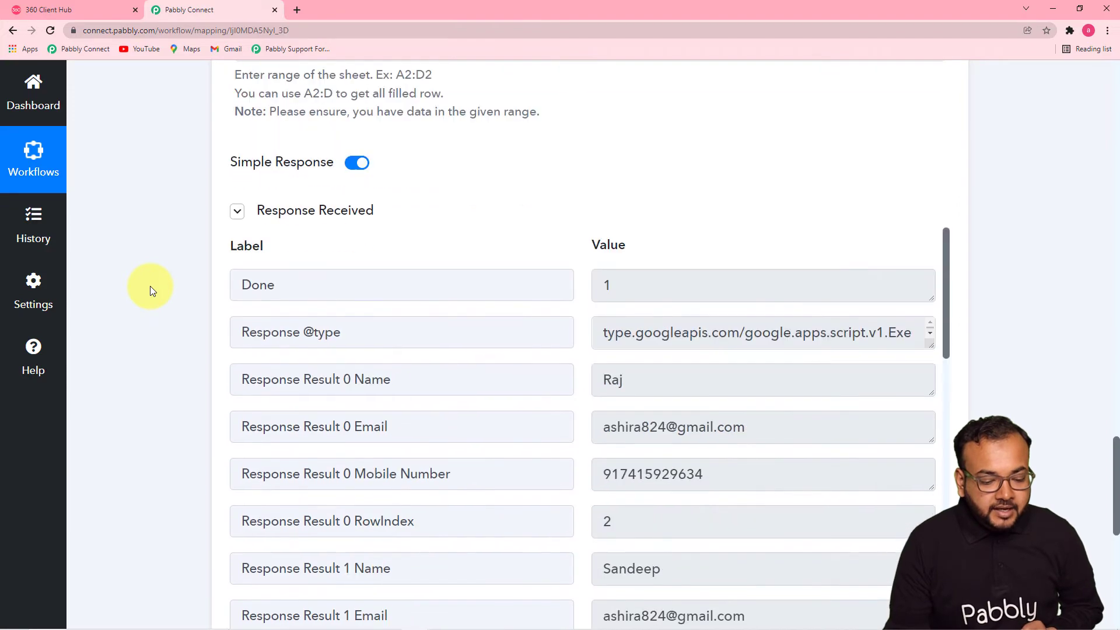
scroll(149, 286, down, 6)
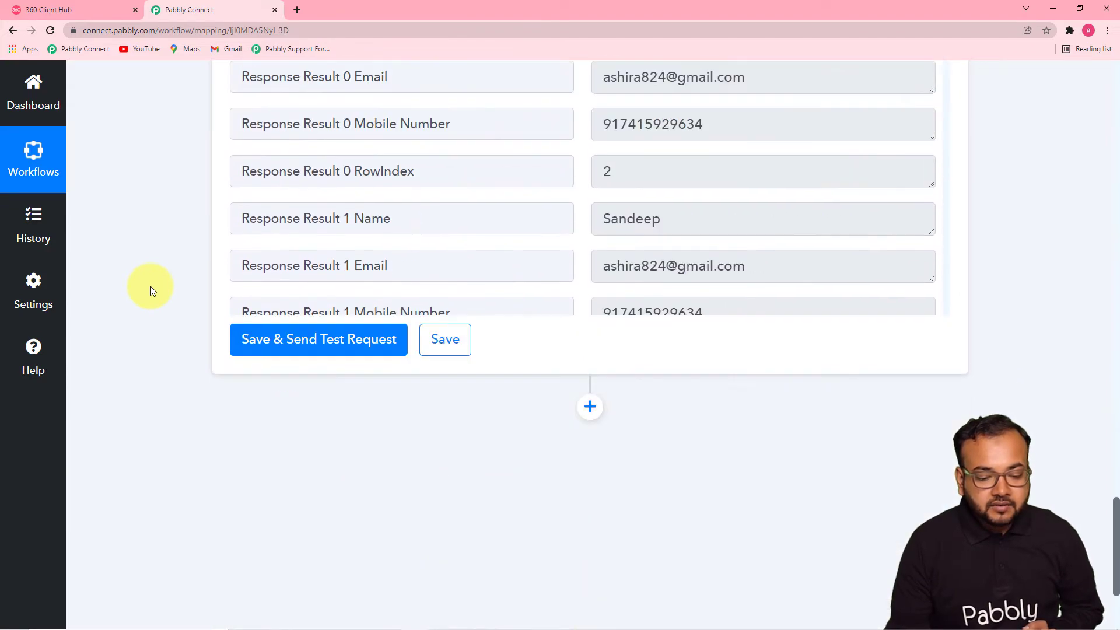
scroll(174, 299, up, 1)
scroll(174, 299, up, 3)
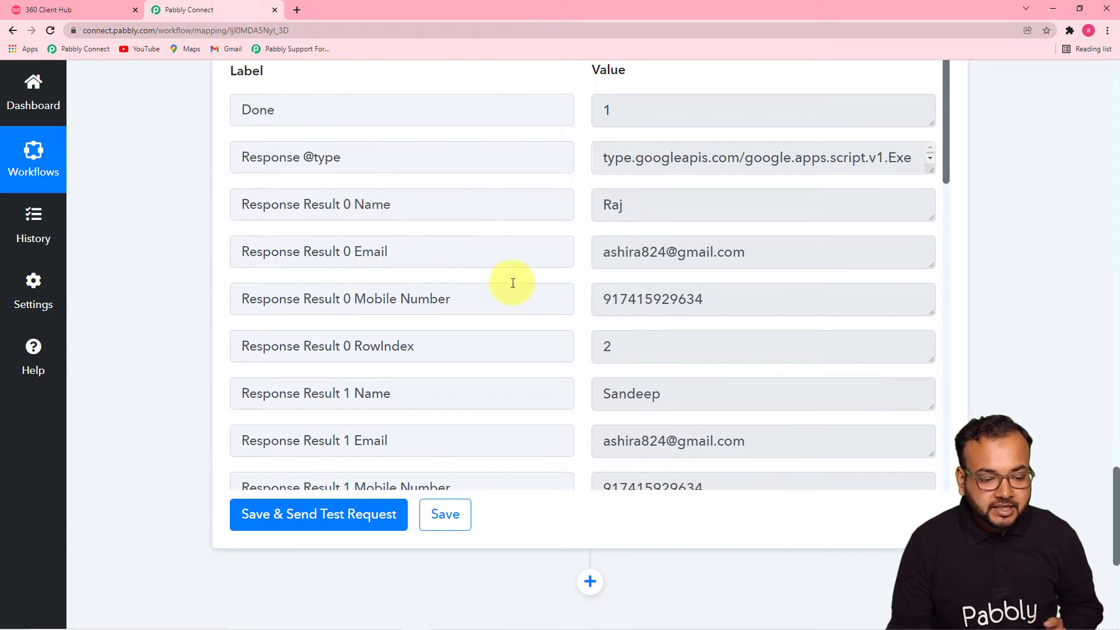
Step: Review all the customer rows returned in the Get Row(s) response, from the first result to the last
scroll(513, 350, down, 4)
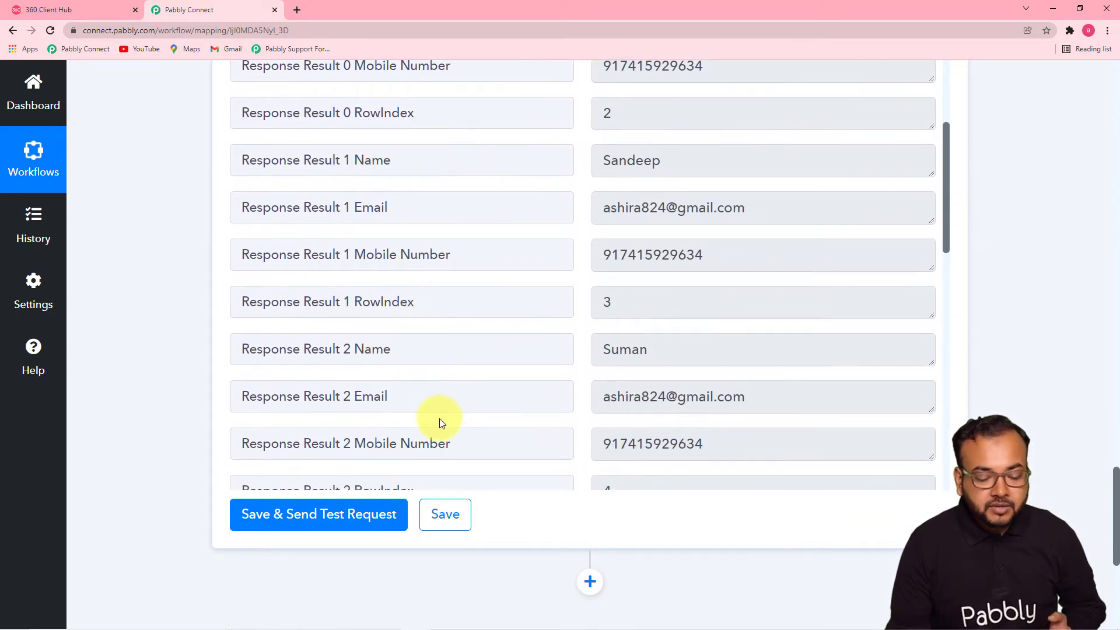
scroll(443, 331, down, 7)
scroll(443, 336, down, 7)
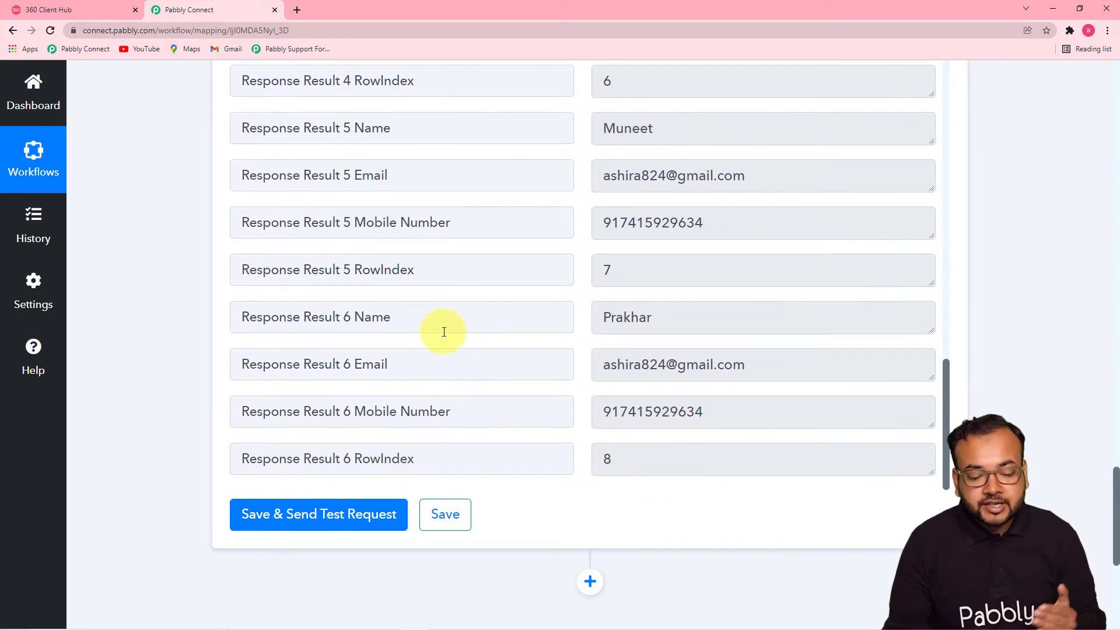
scroll(443, 328, up, 1)
scroll(452, 310, up, 6)
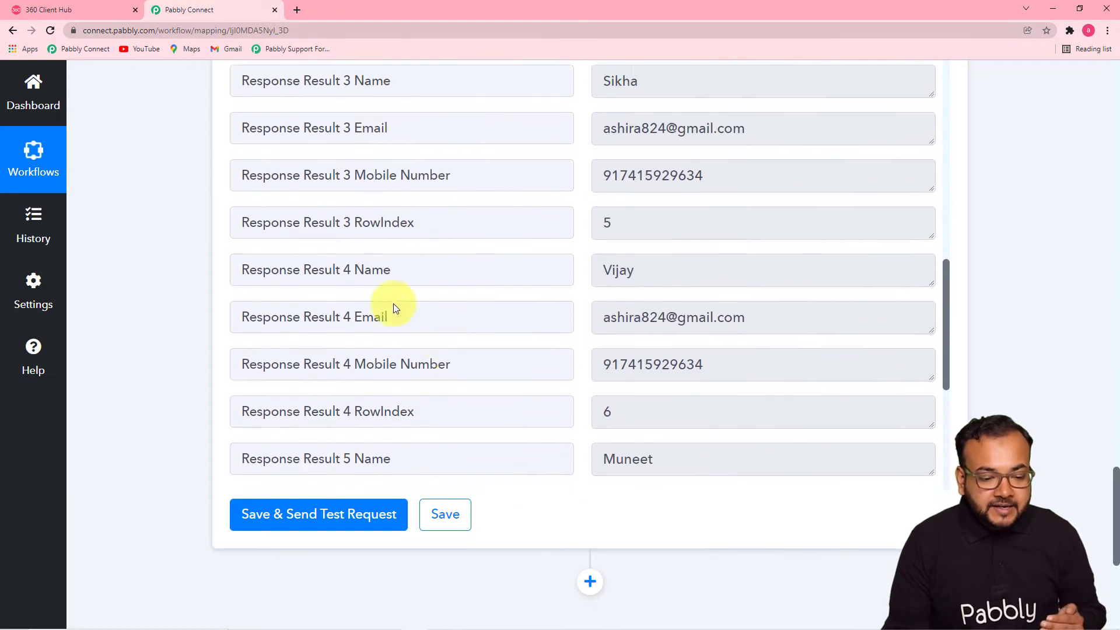
Step: Turn off Simple Response for the Get Row(s) action and save it with a new test request
scroll(125, 267, up, 1)
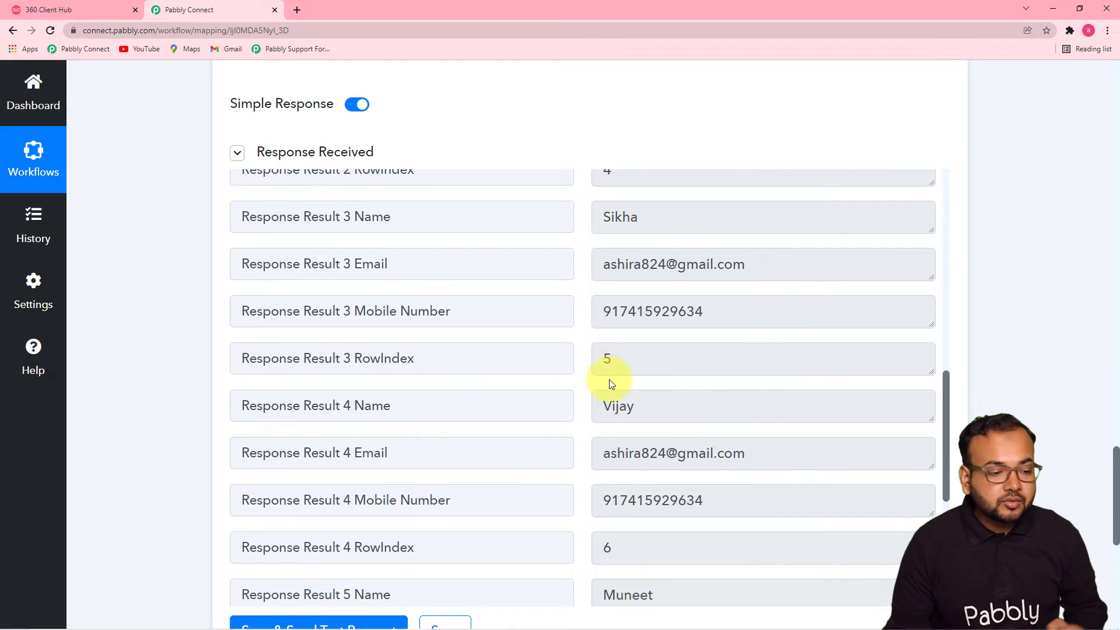
click(357, 106)
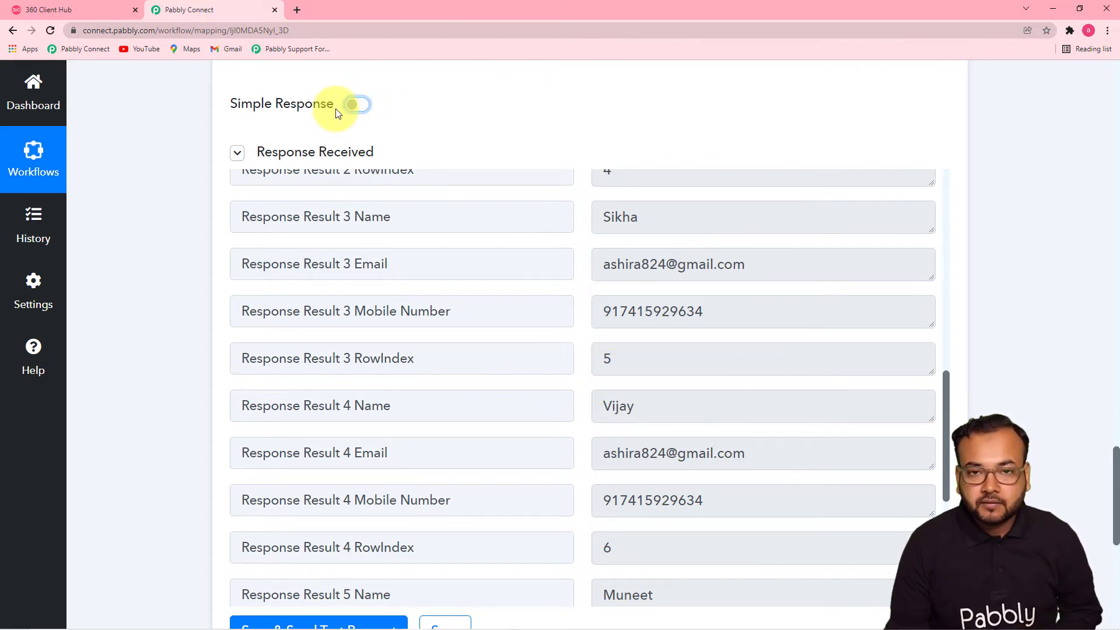
scroll(241, 126, down, 1)
scroll(174, 162, down, 2)
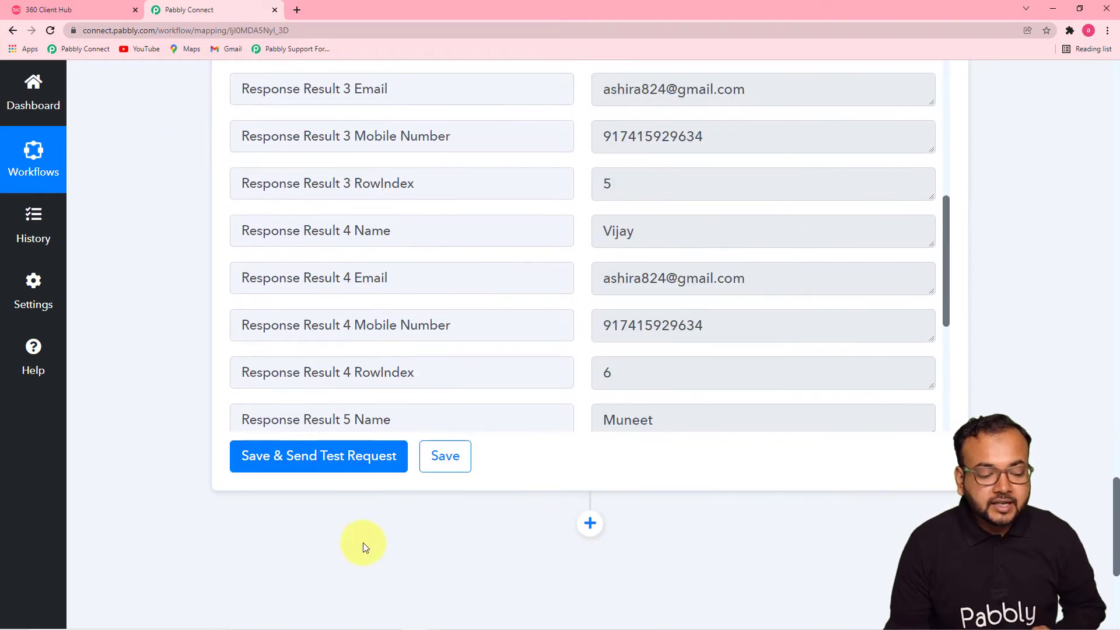
click(353, 461)
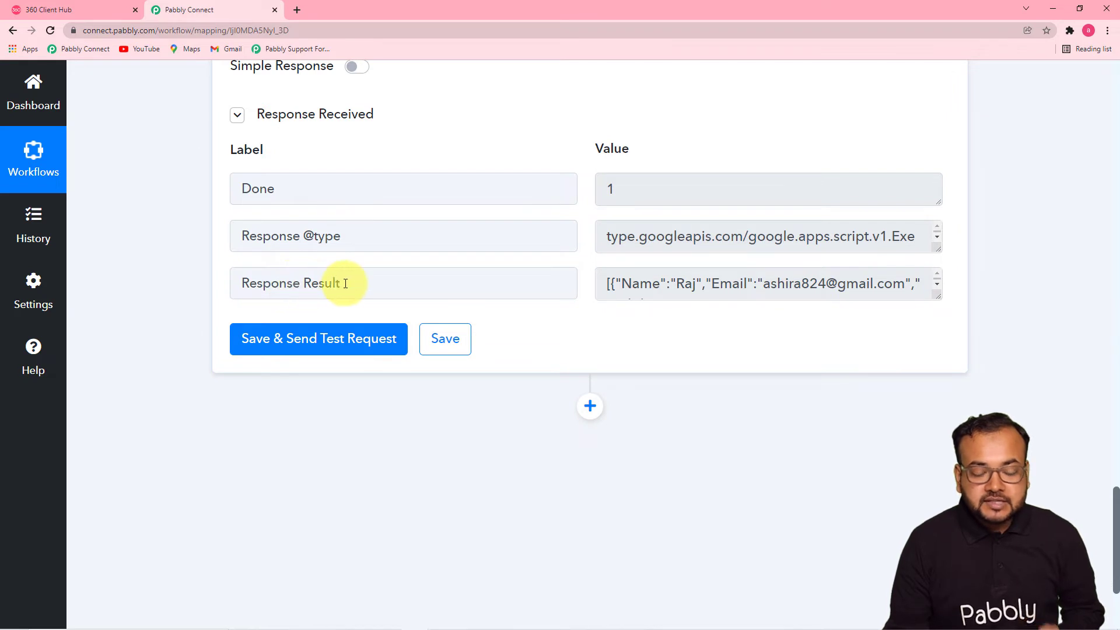
Step: Enlarge the Response Result value of the Get Row(s) action and examine the customer array in it
drag(938, 297, 938, 506)
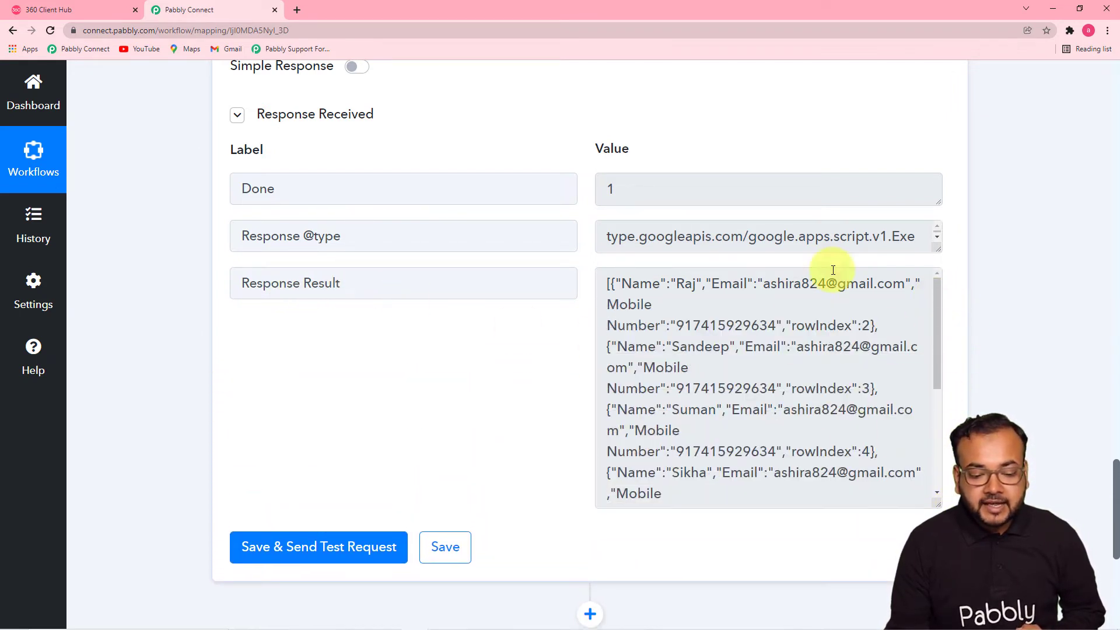
scroll(162, 302, down, 2)
scroll(162, 302, up, 1)
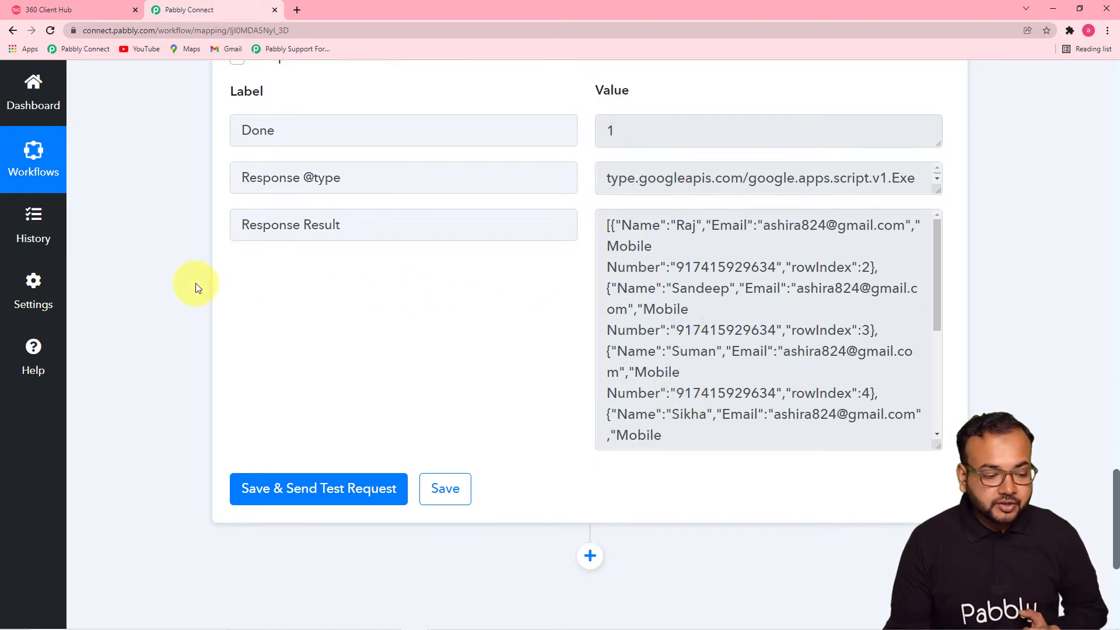
Step: Add an action step after Get Row(s) that uses Iterator by Pabbly
scroll(194, 282, down, 4)
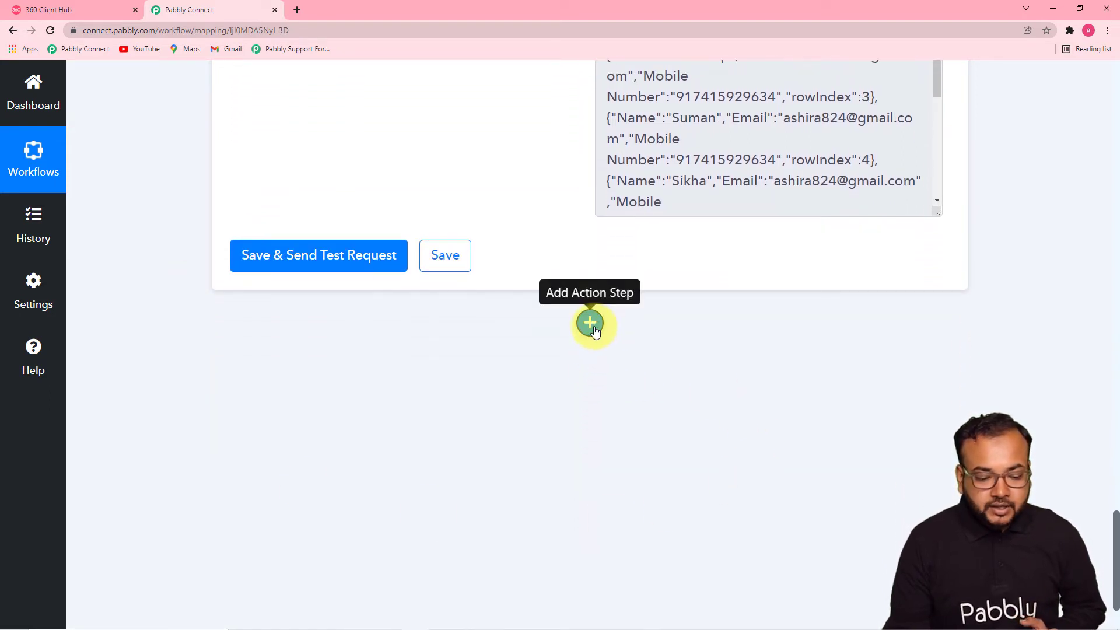
click(590, 322)
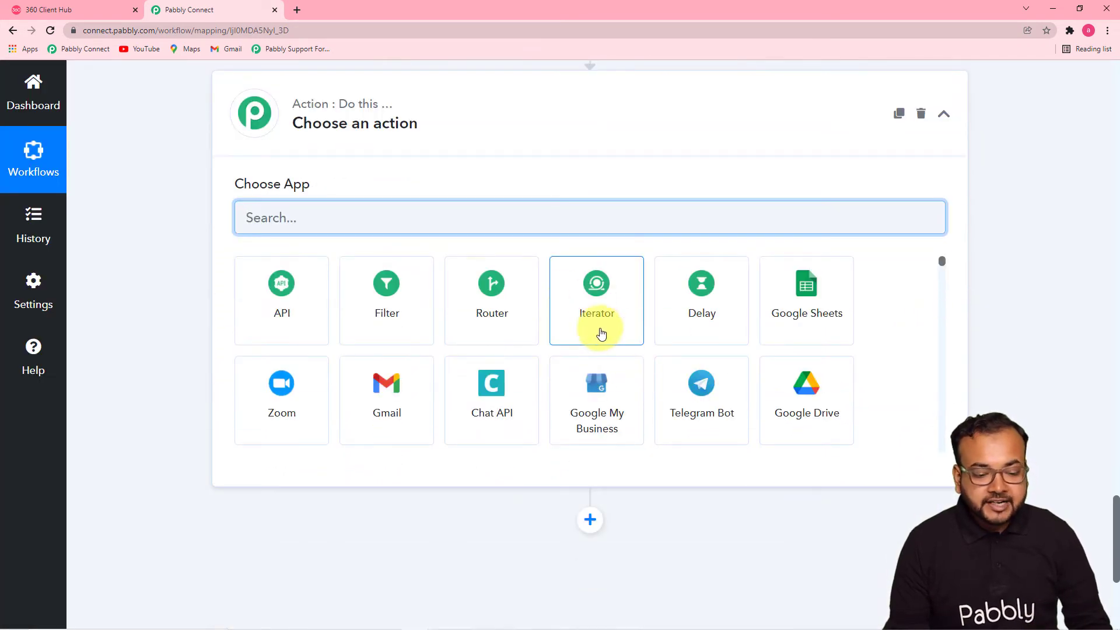
click(626, 315)
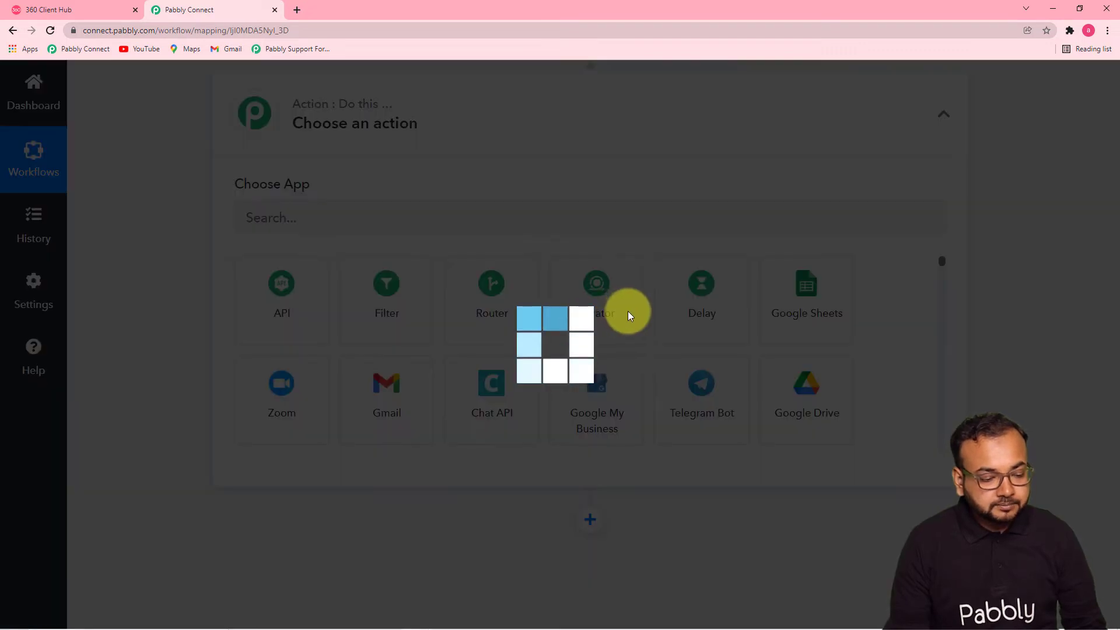
scroll(628, 310, down, 1)
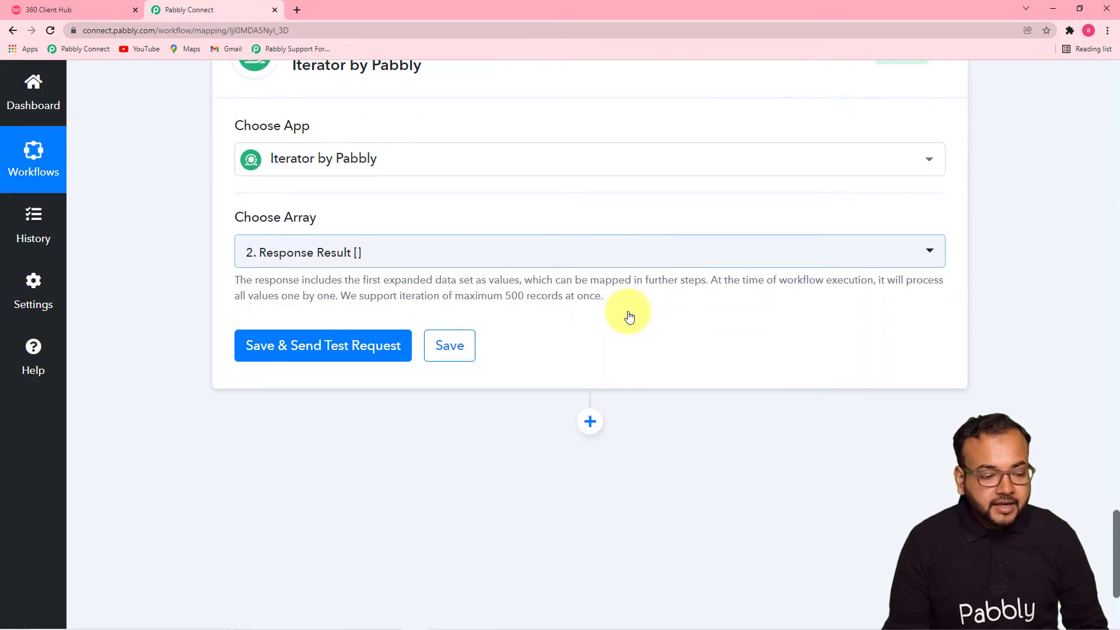
Step: Check the Get Row(s) Response Result against the Iterator's array options and choose 2. Response Result [] as the array
click(587, 263)
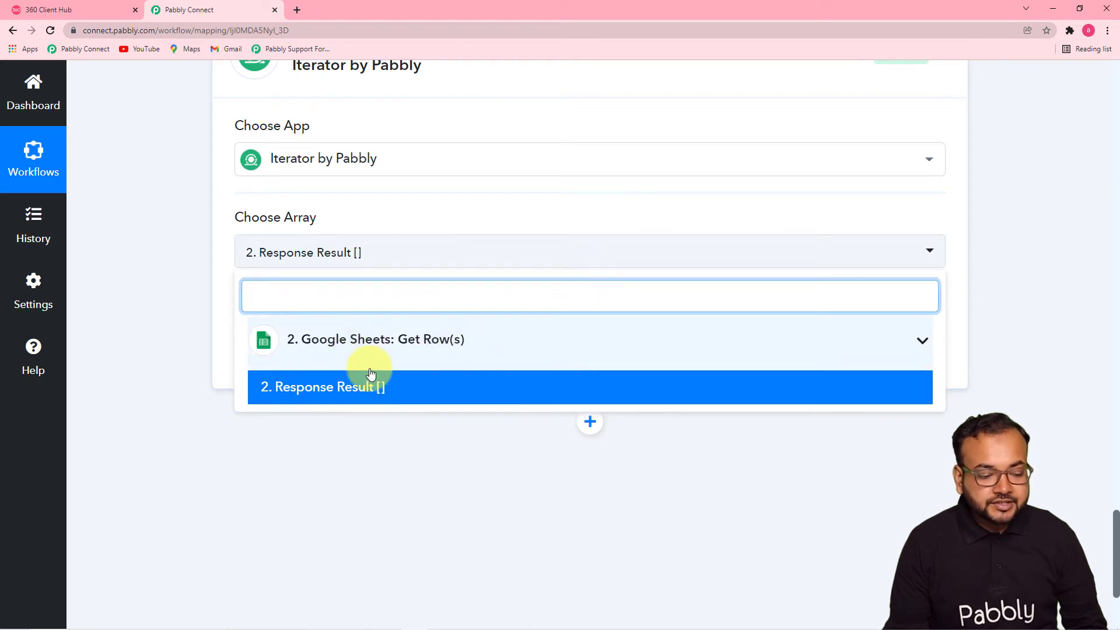
click(431, 474)
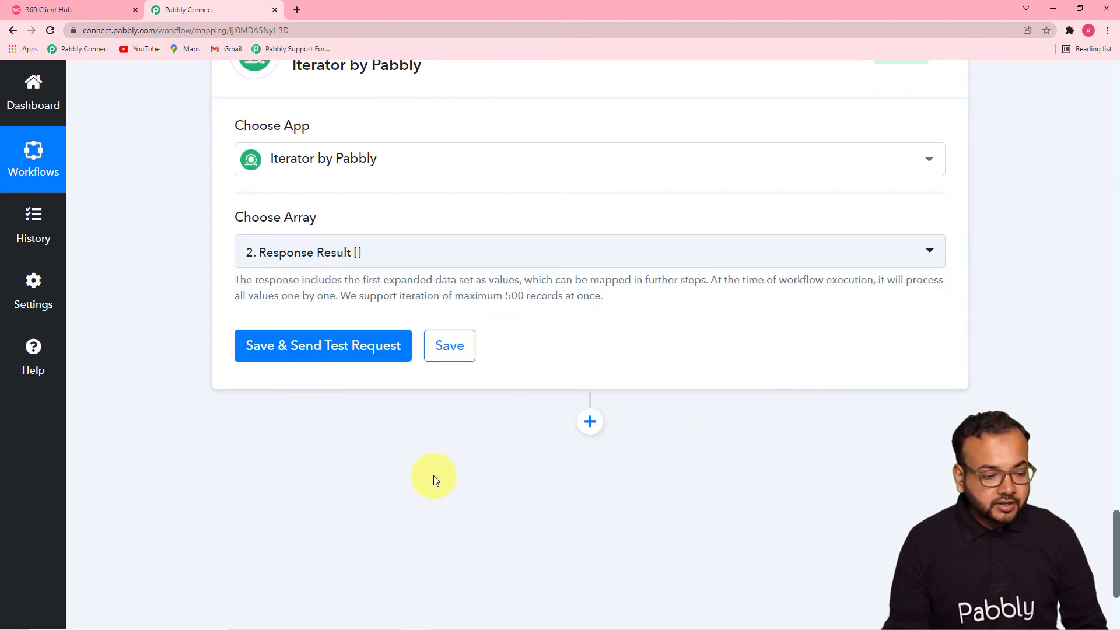
click(420, 260)
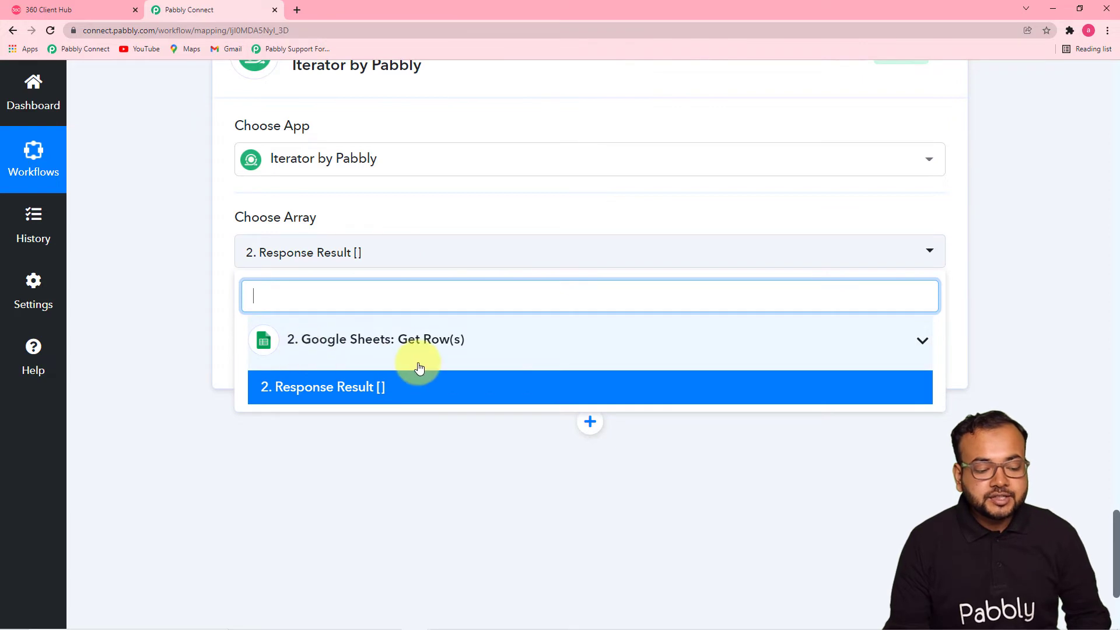
scroll(153, 247, up, 5)
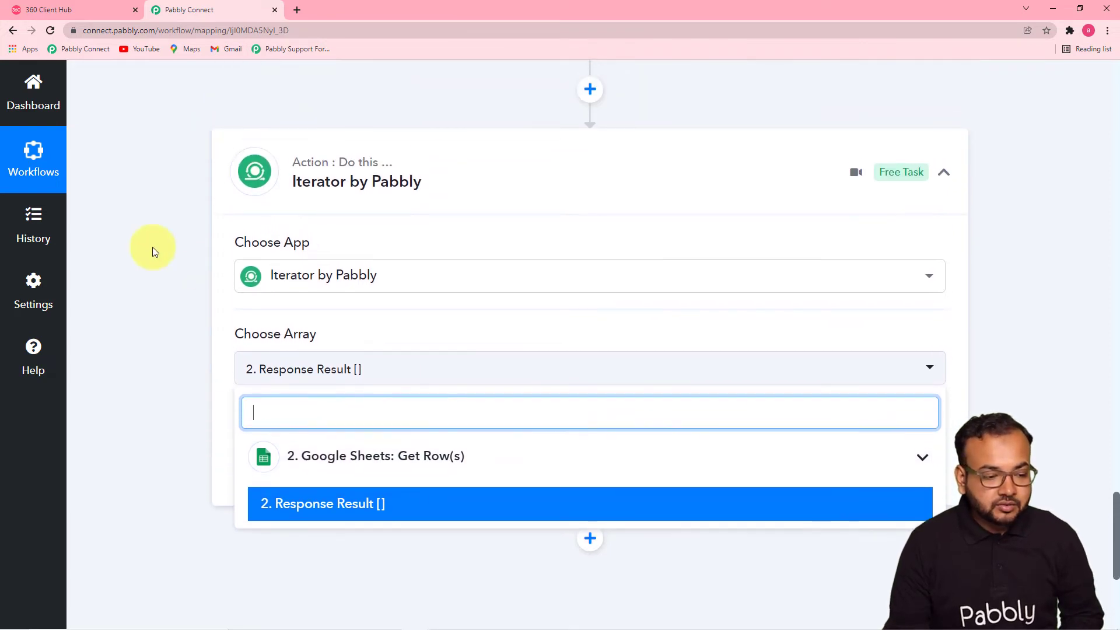
scroll(152, 247, up, 2)
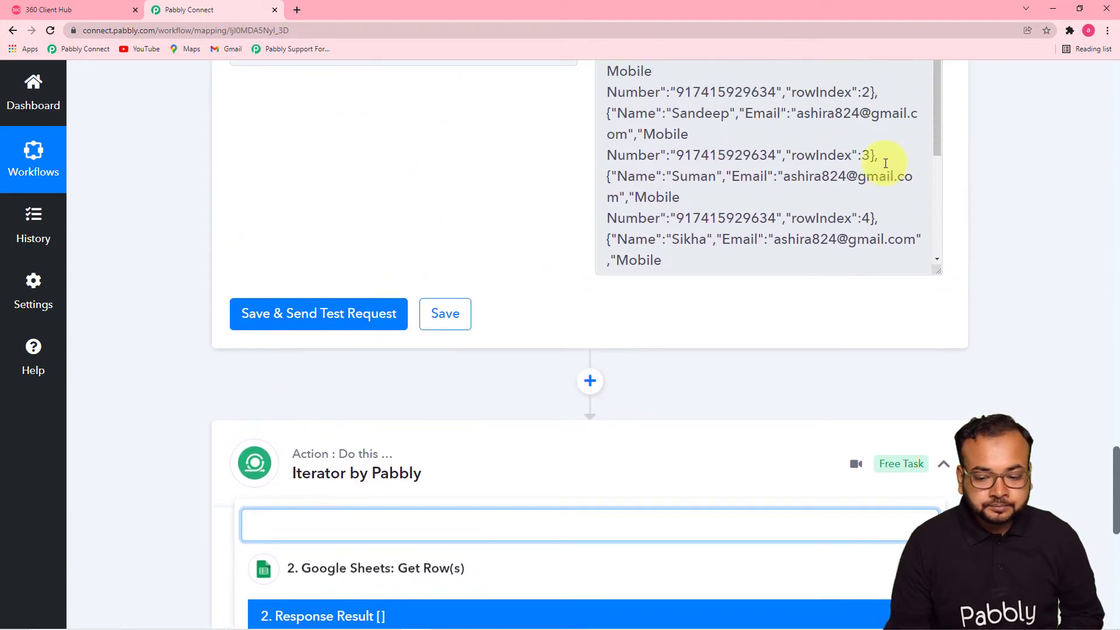
drag(1115, 478, 1114, 443)
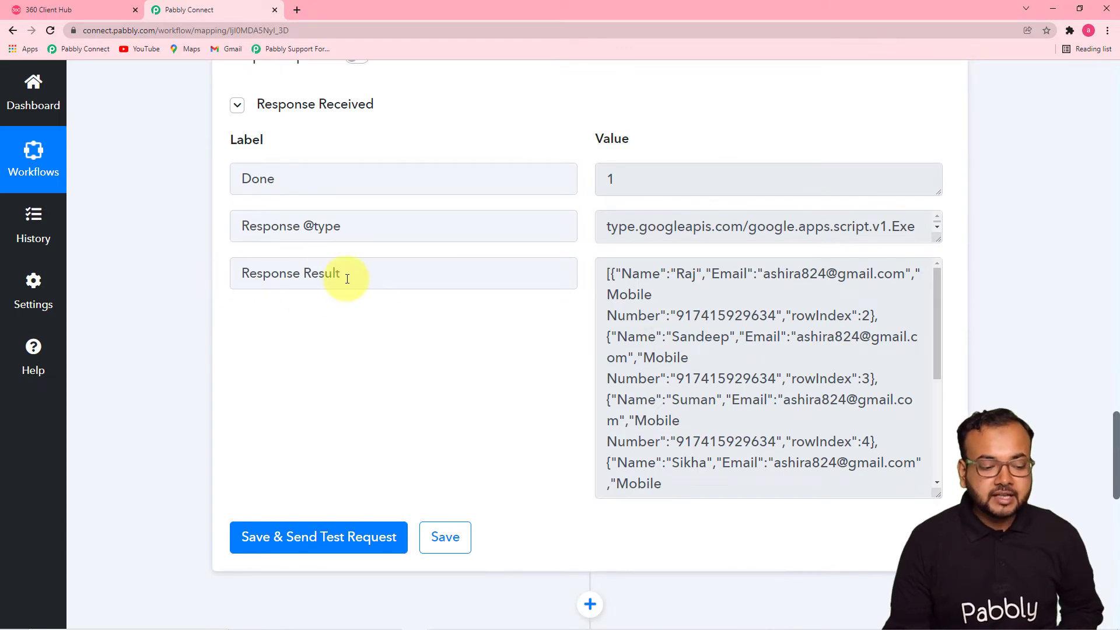
scroll(191, 285, up, 1)
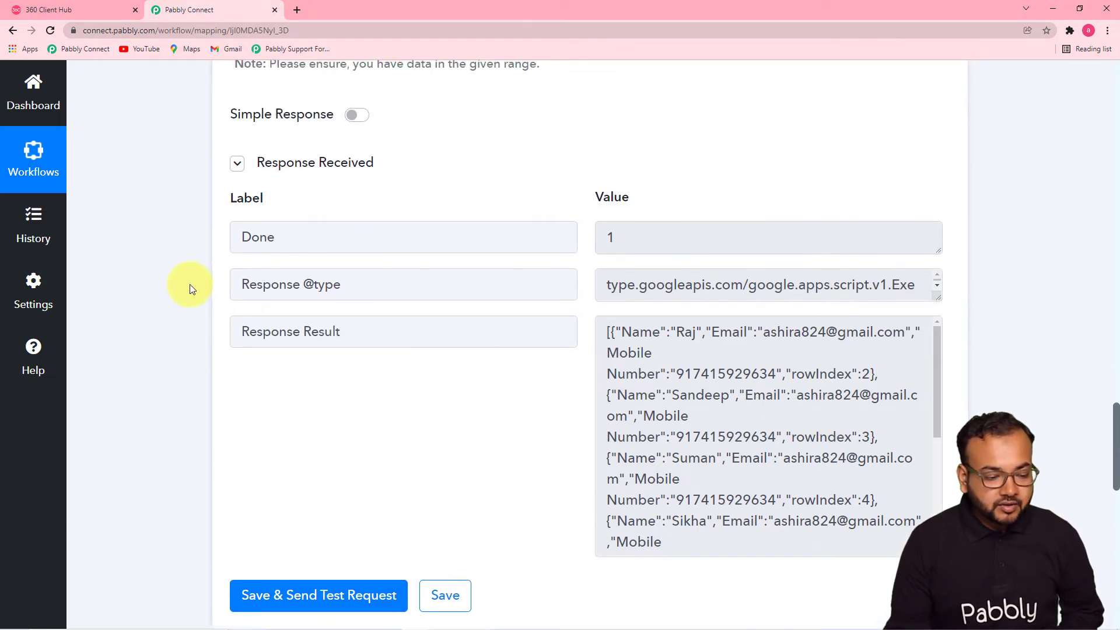
scroll(190, 286, down, 5)
scroll(191, 285, down, 6)
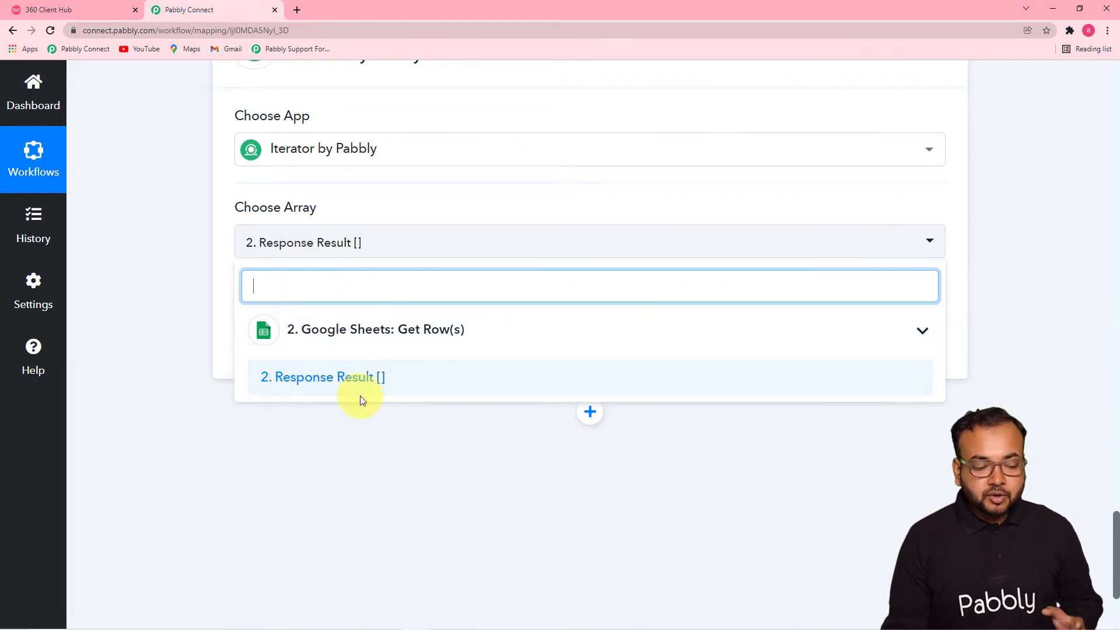
click(310, 376)
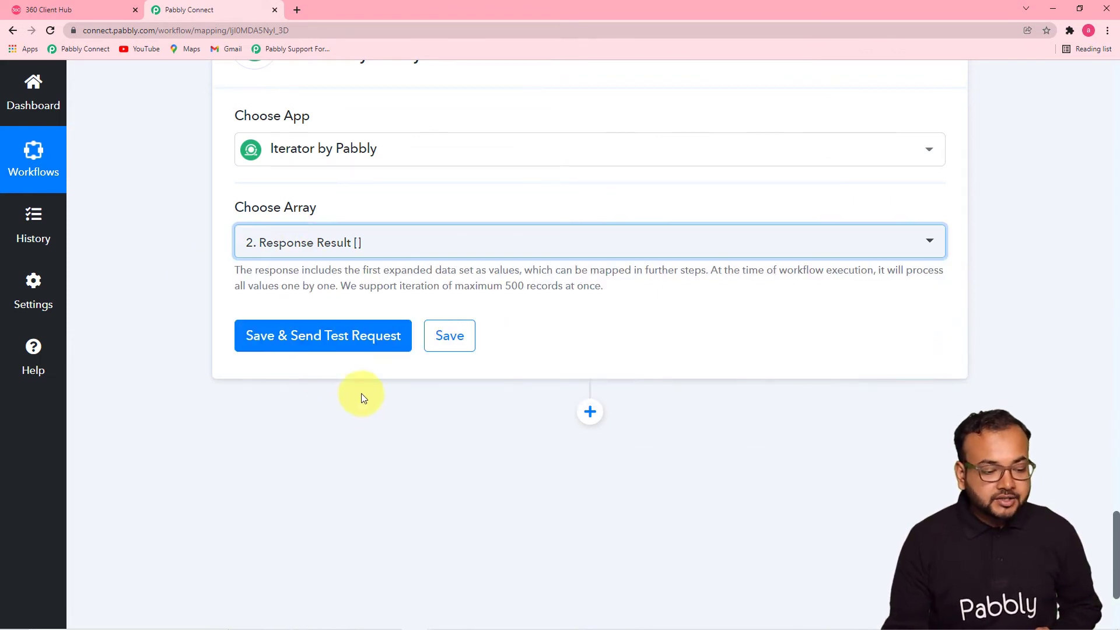
Step: Save the Iterator with a test request and examine the single customer record in its response
click(329, 337)
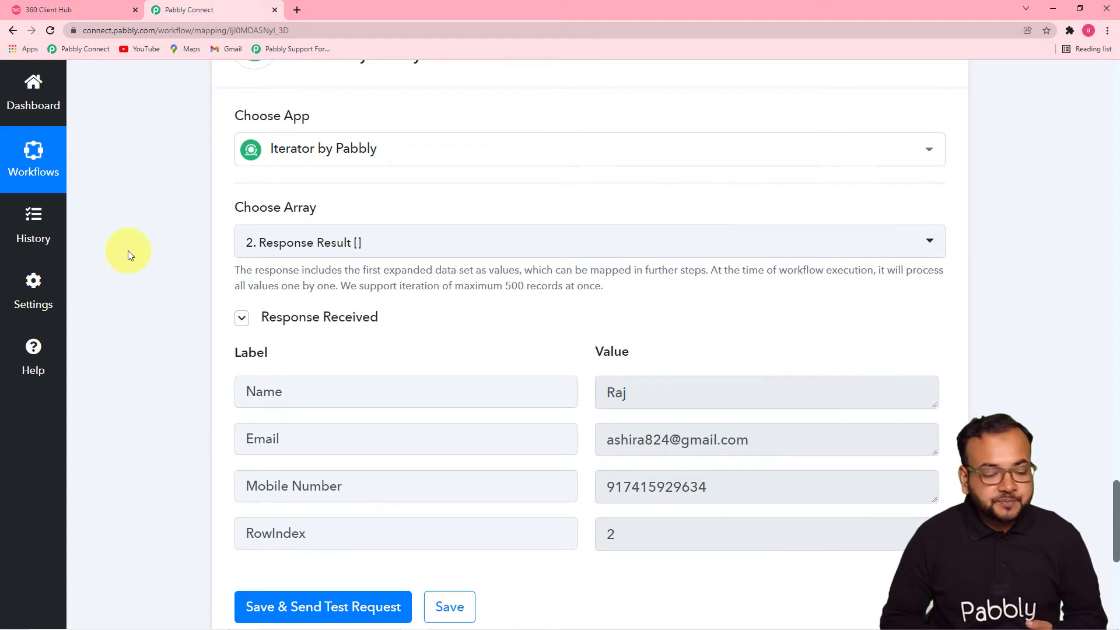
scroll(129, 248, down, 3)
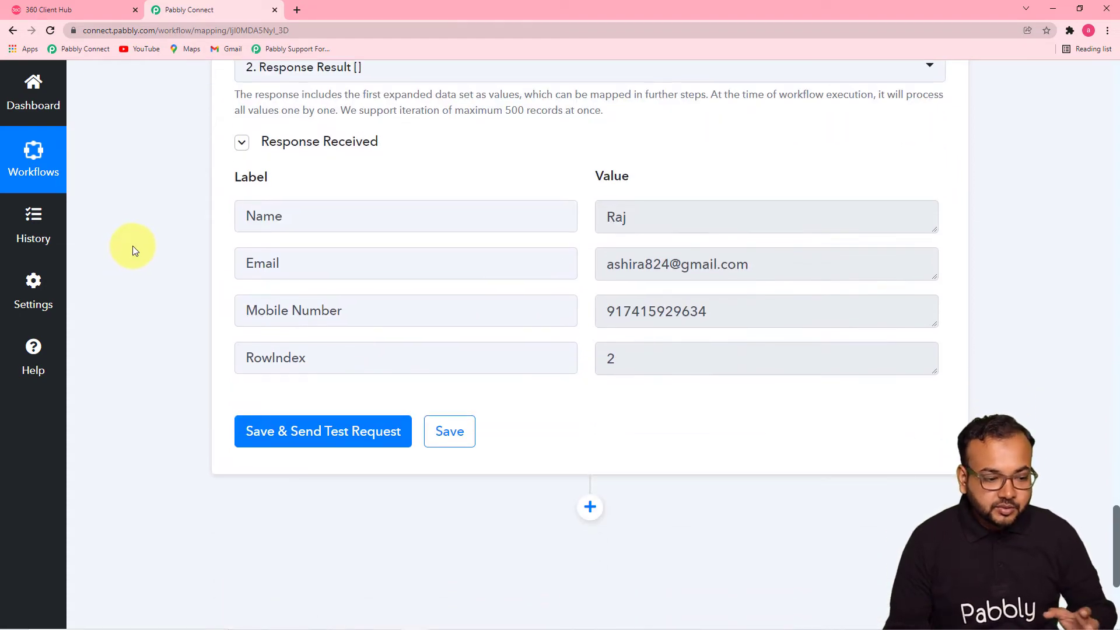
scroll(134, 245, up, 2)
scroll(136, 245, down, 5)
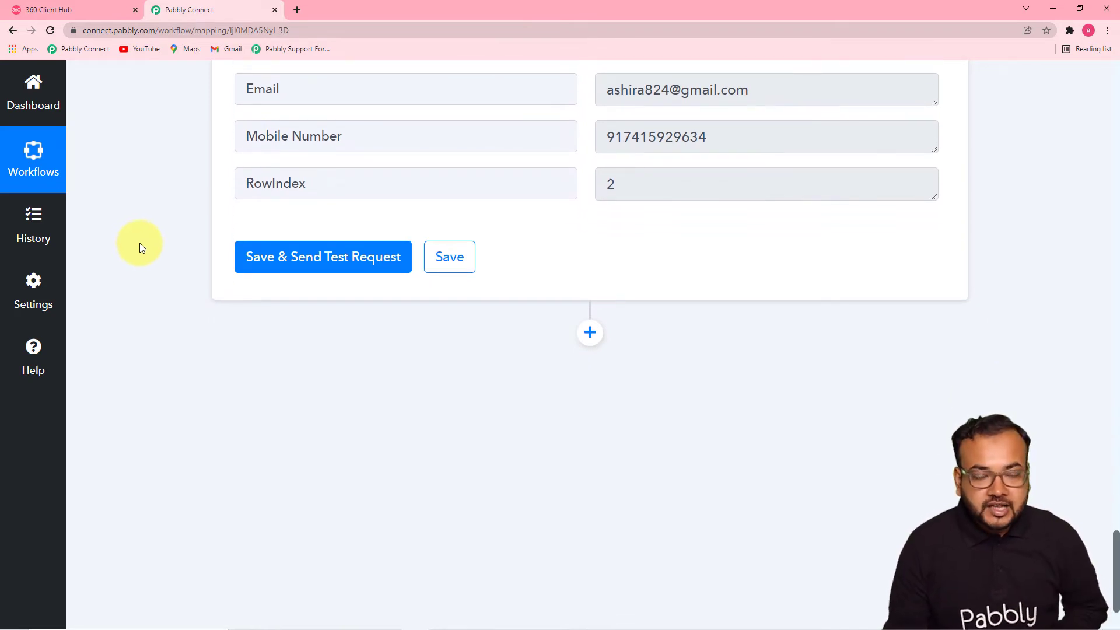
Step: Add a WhatsApp by 360Dialog action after the Iterator with Send Template Message as its action event
click(589, 333)
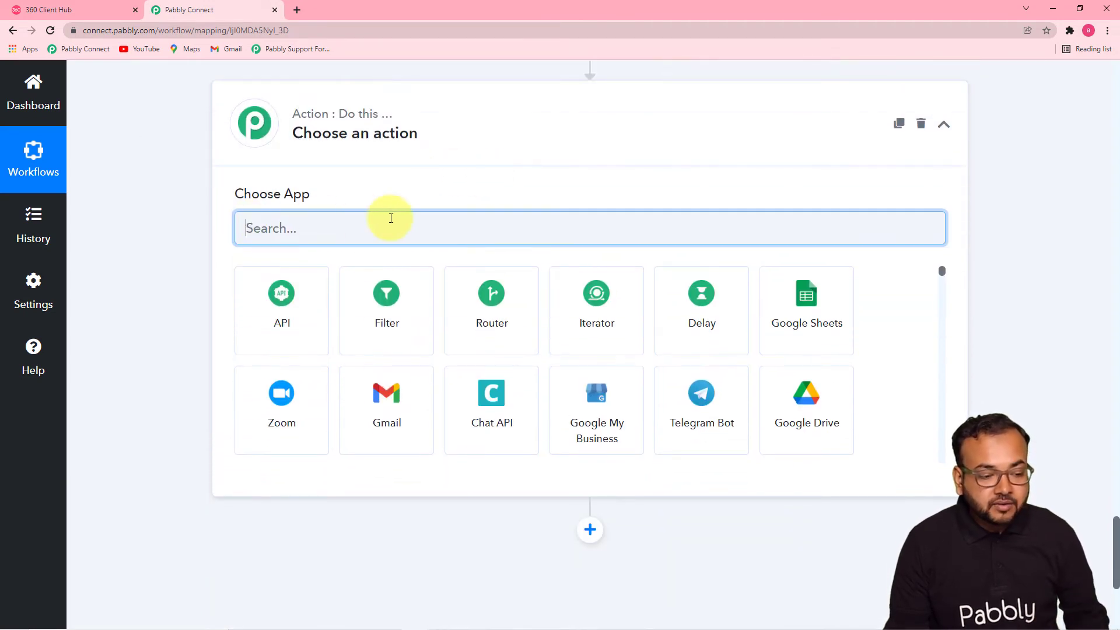
text(360)
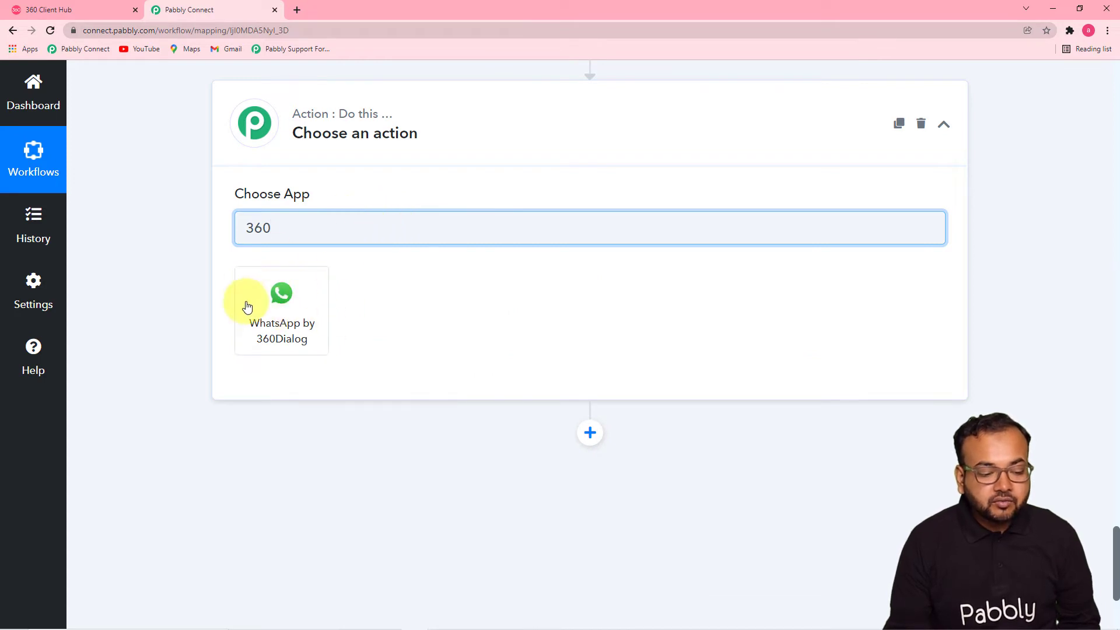
click(288, 338)
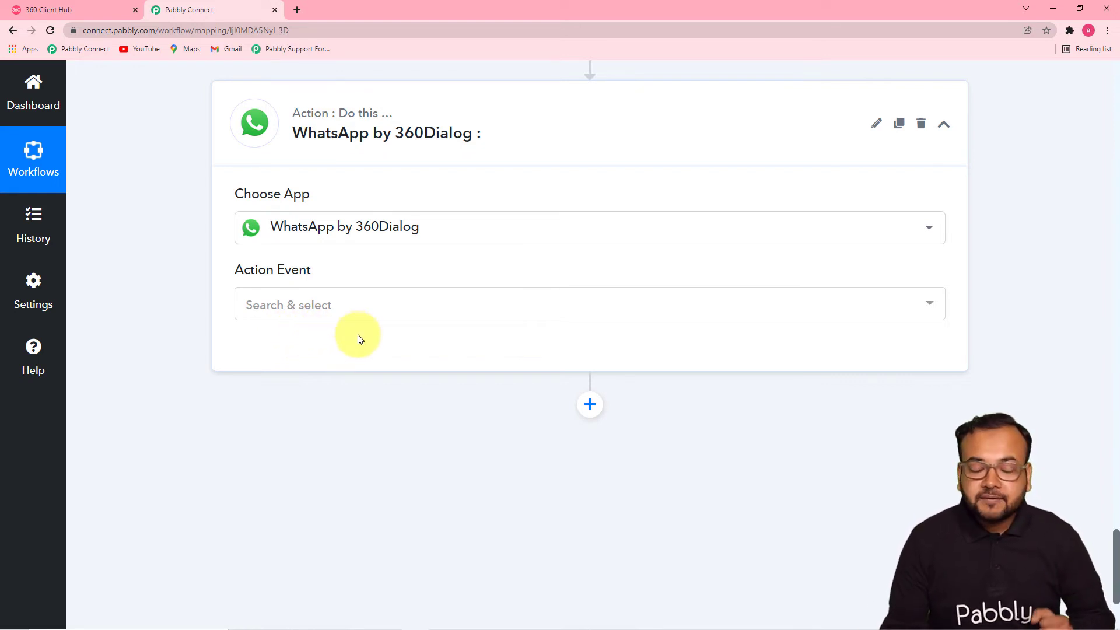
click(284, 312)
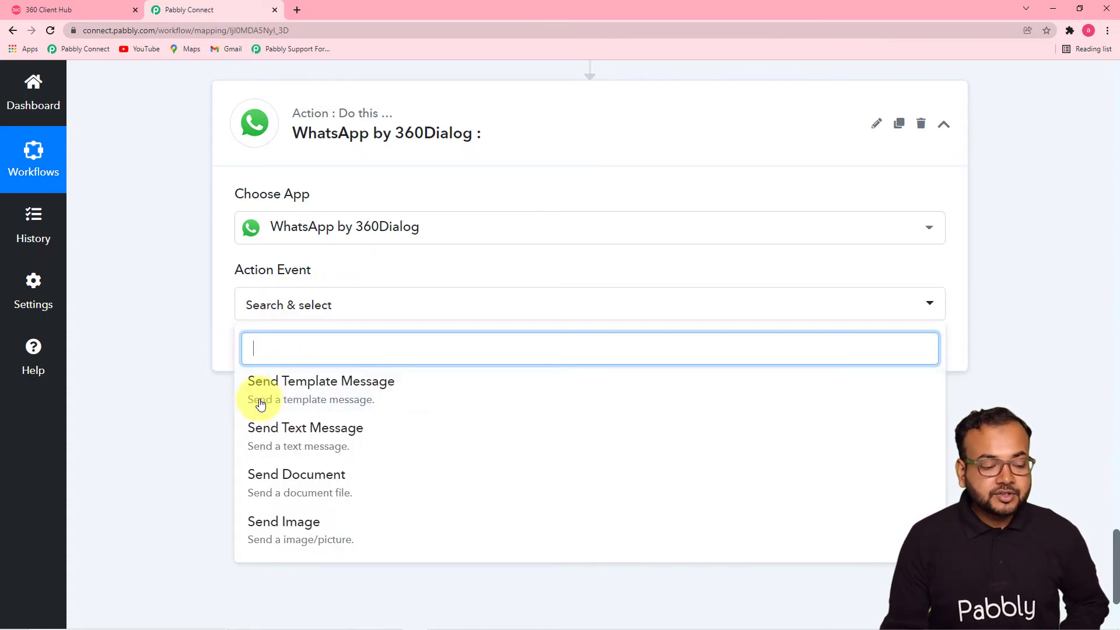
click(353, 399)
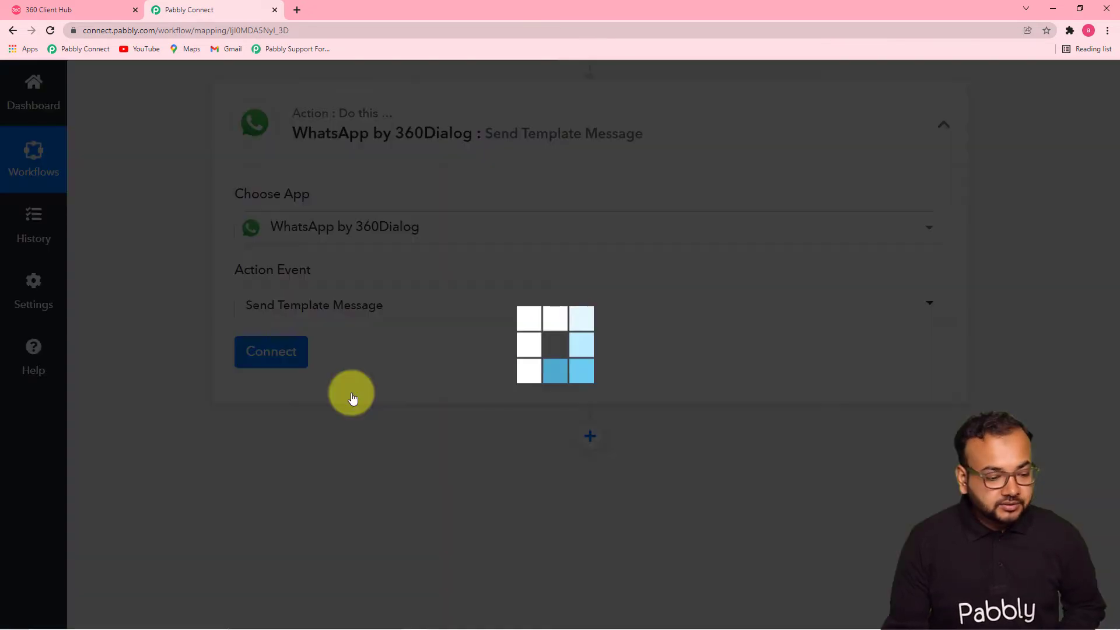
Step: Start connecting the WhatsApp by 360Dialog account with a new connection and check which credentials it requires
click(274, 353)
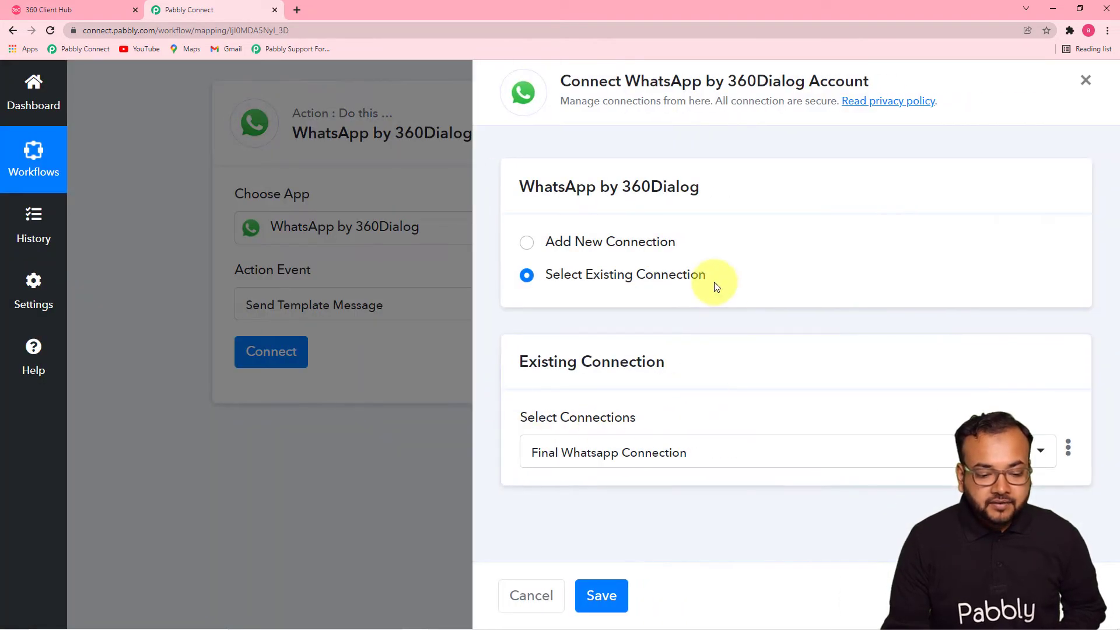
click(526, 242)
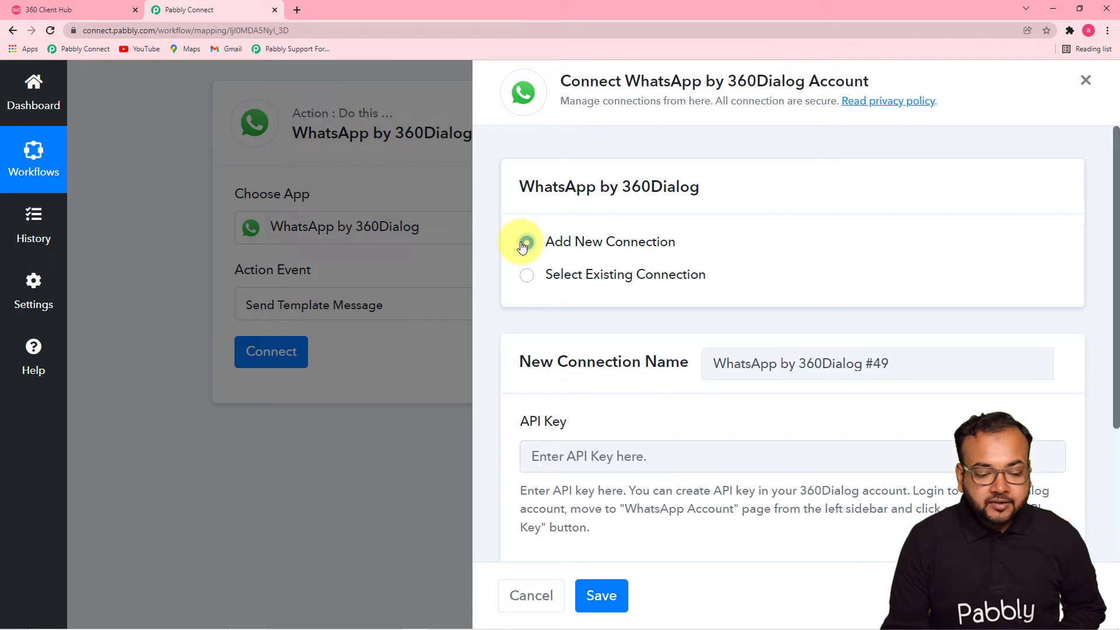
scroll(552, 327, down, 3)
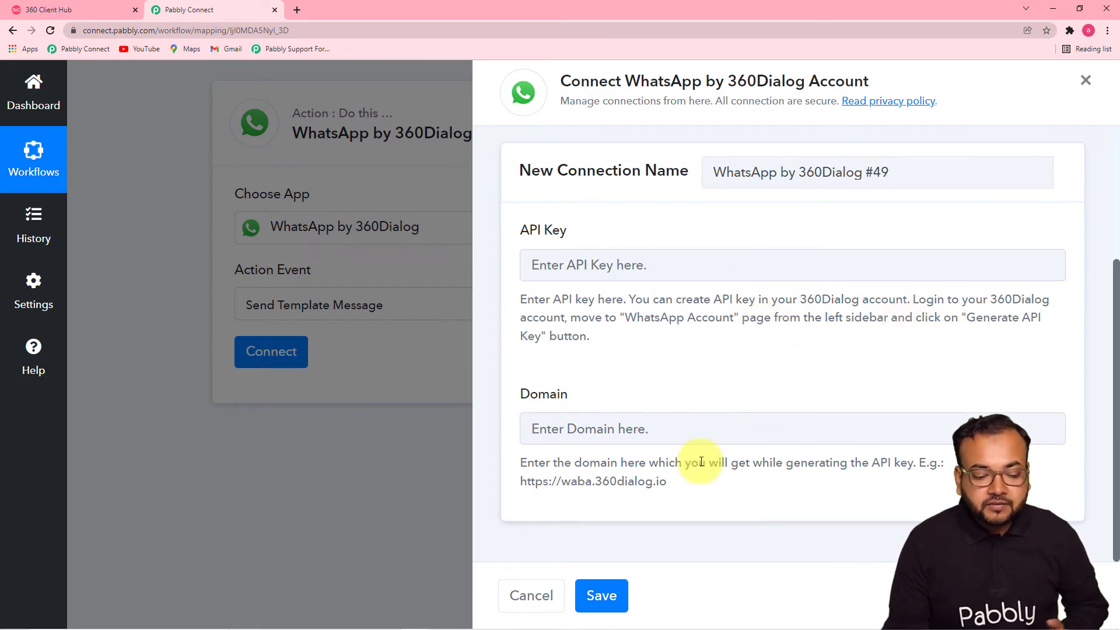
Step: Check 360Dialog's WhatsApp Accounts page for where the API key is generated and compare with the example domain in Pabbly Connect
click(47, 9)
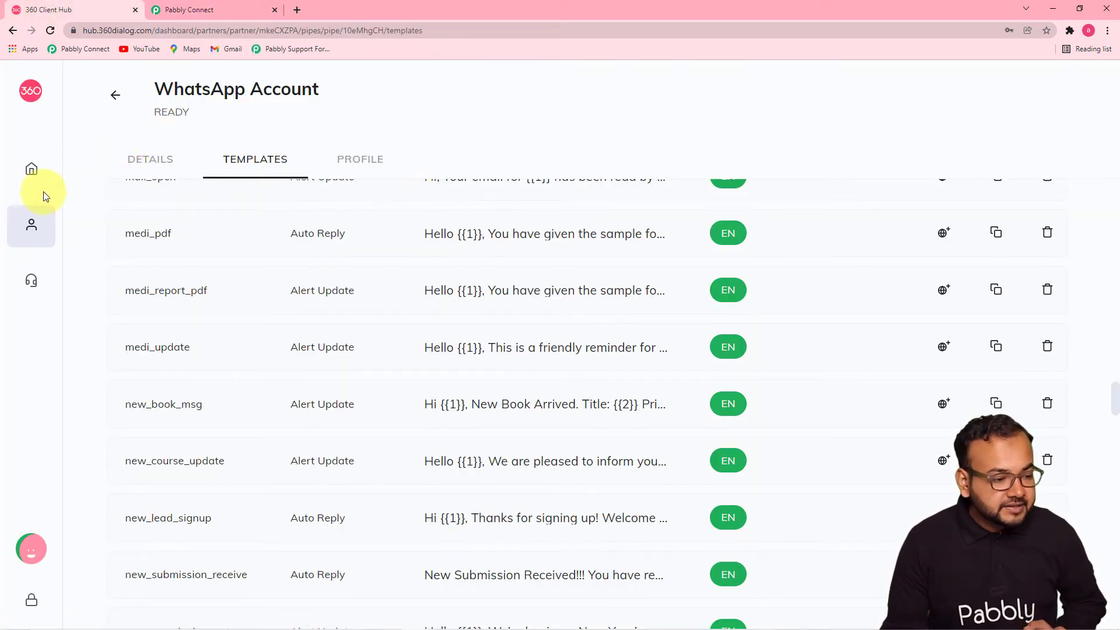
mouse_move(31, 171)
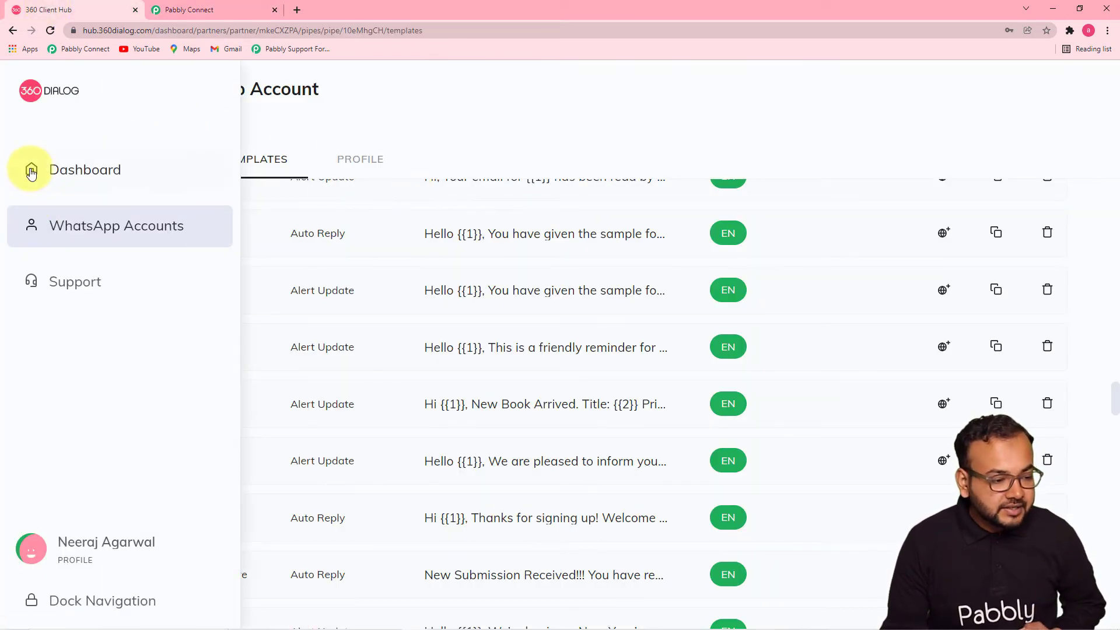
click(95, 233)
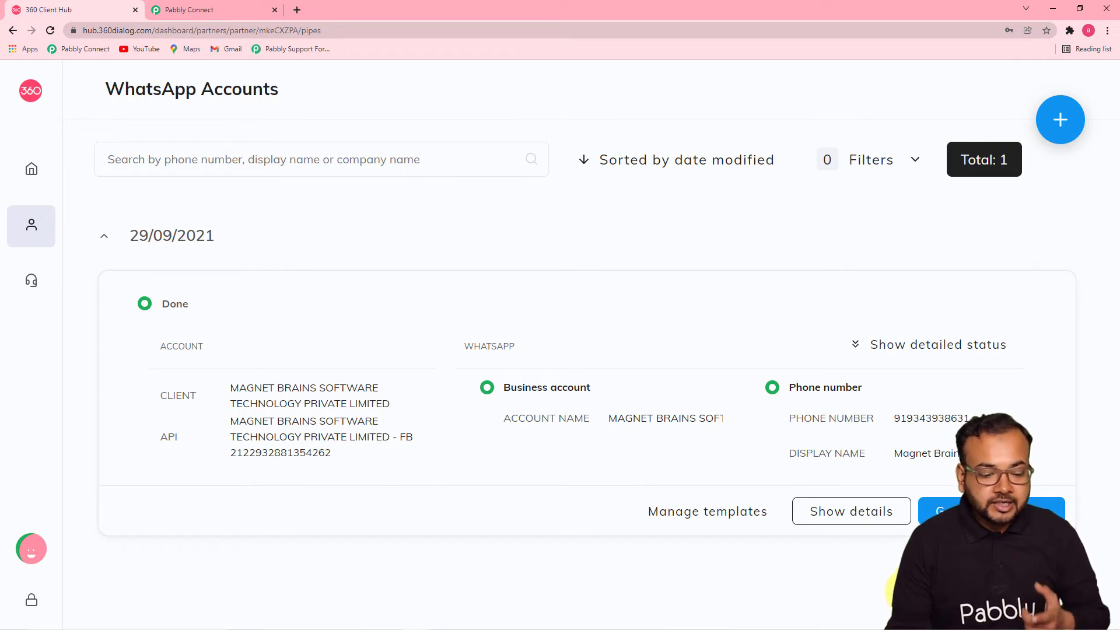
click(219, 10)
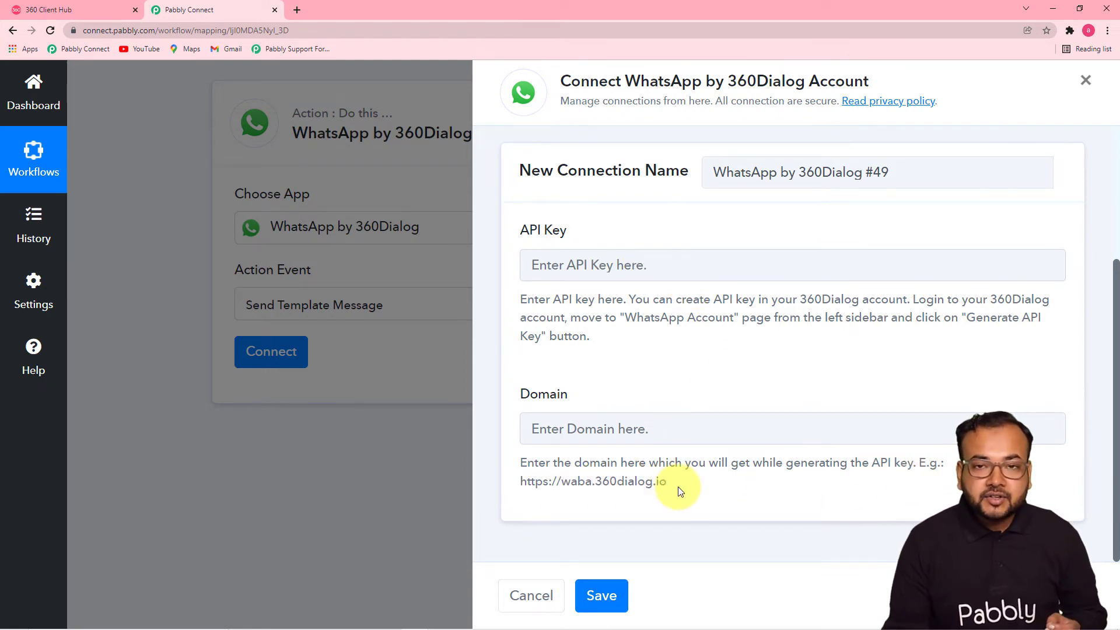
drag(667, 482, 508, 482)
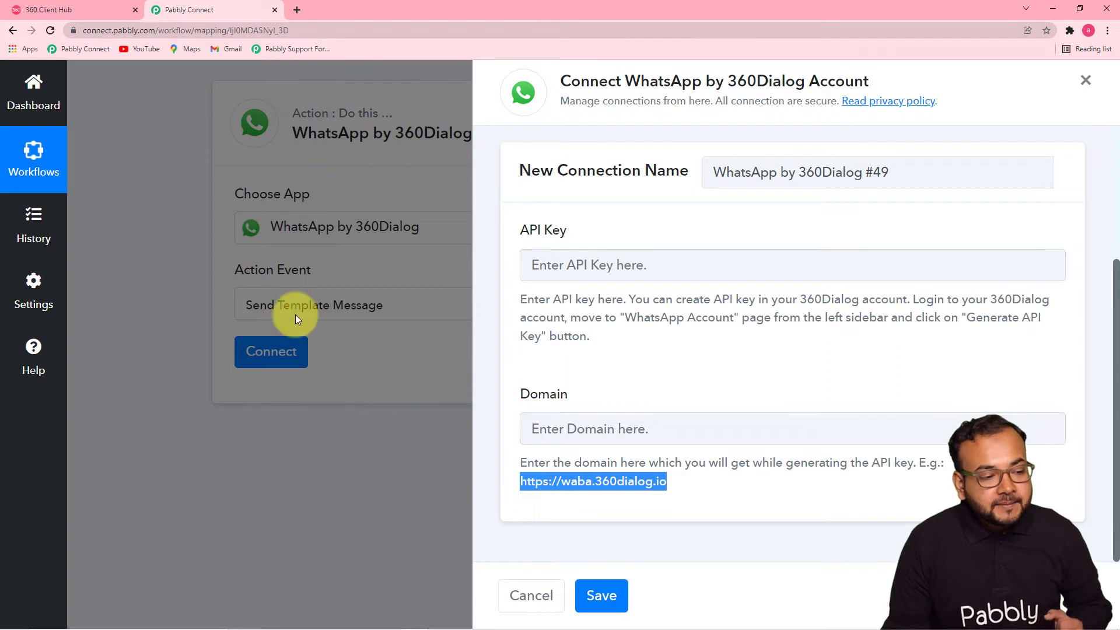
click(75, 8)
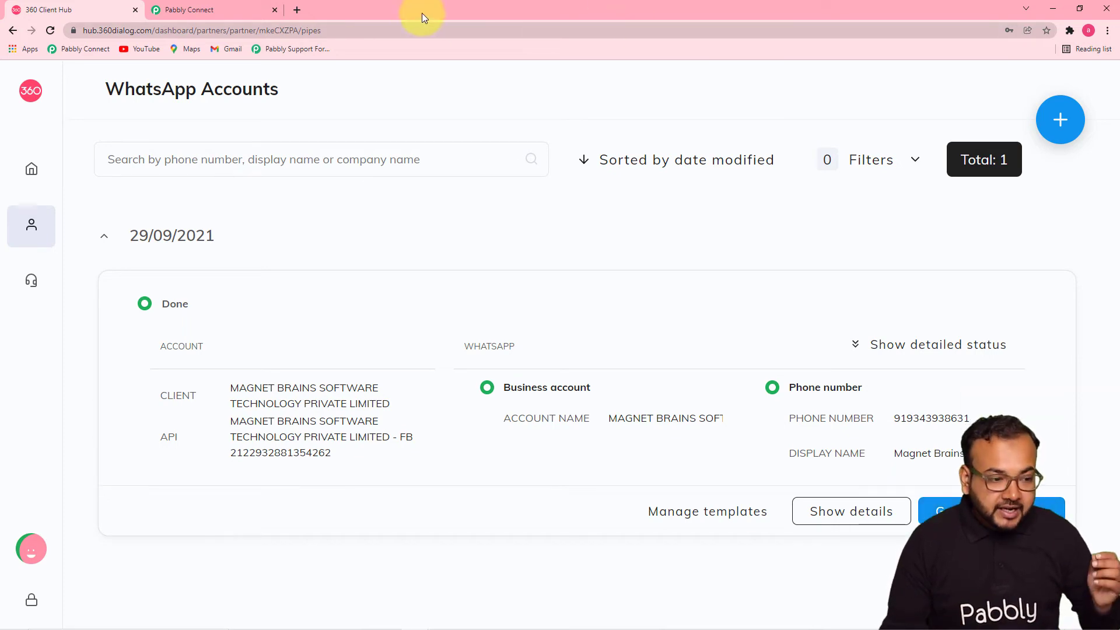
click(230, 9)
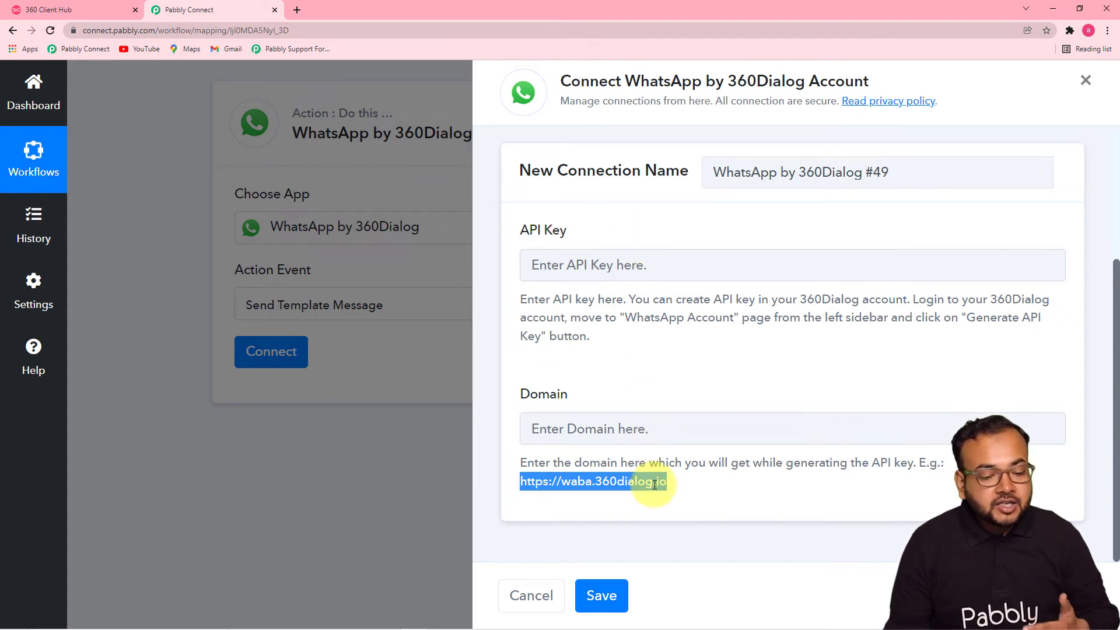
Step: Connect the WhatsApp by 360Dialog action using the existing Final Whatsapp Connection and save it
scroll(654, 484, up, 3)
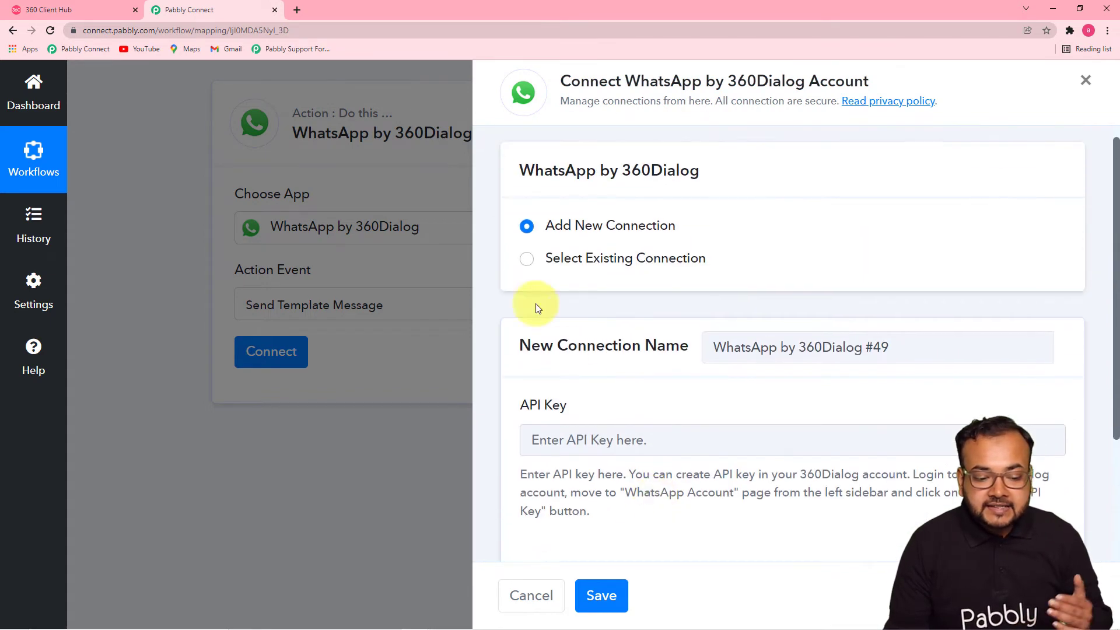
click(533, 268)
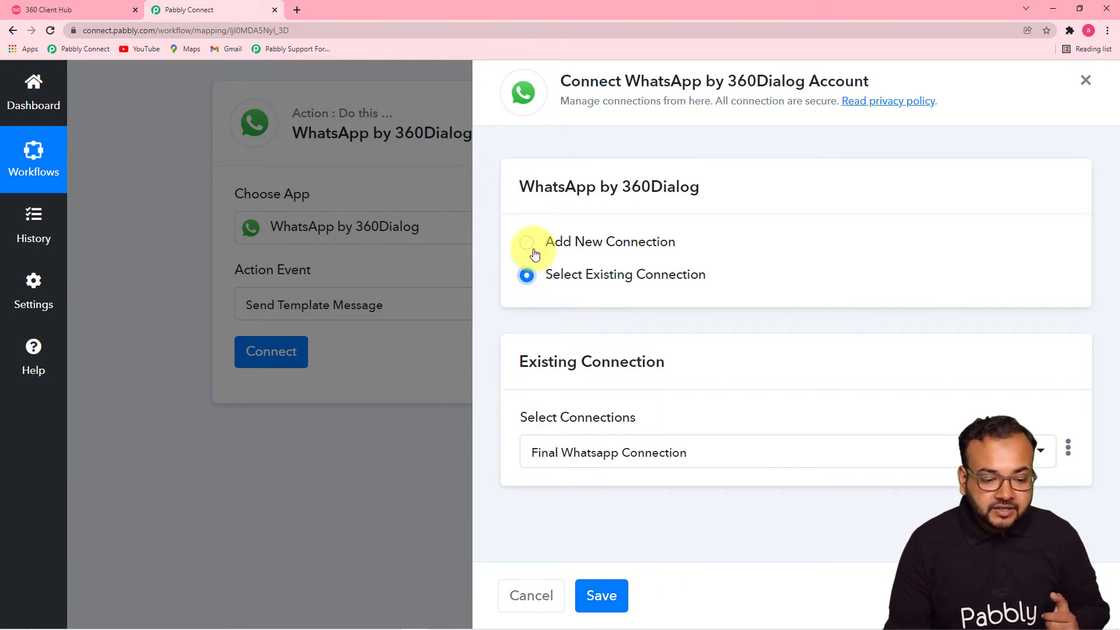
click(550, 247)
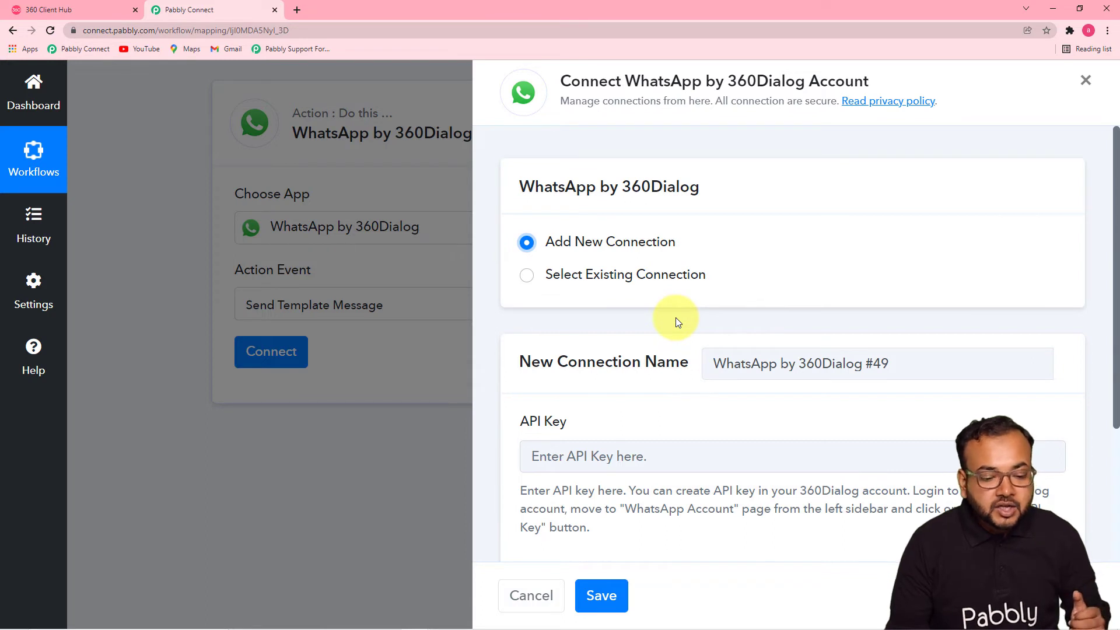
click(528, 278)
click(601, 592)
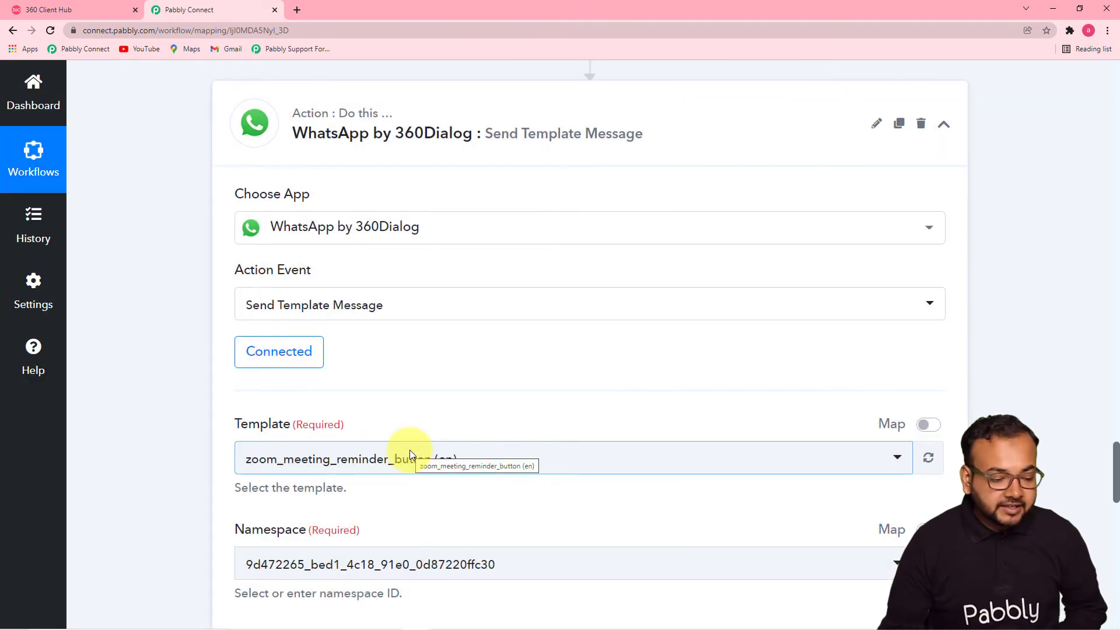
Step: Switch to 360Dialog, open the WhatsApp account's message templates and preview the appointment template
scroll(224, 315, down, 2)
scroll(222, 322, up, 1)
scroll(218, 324, down, 3)
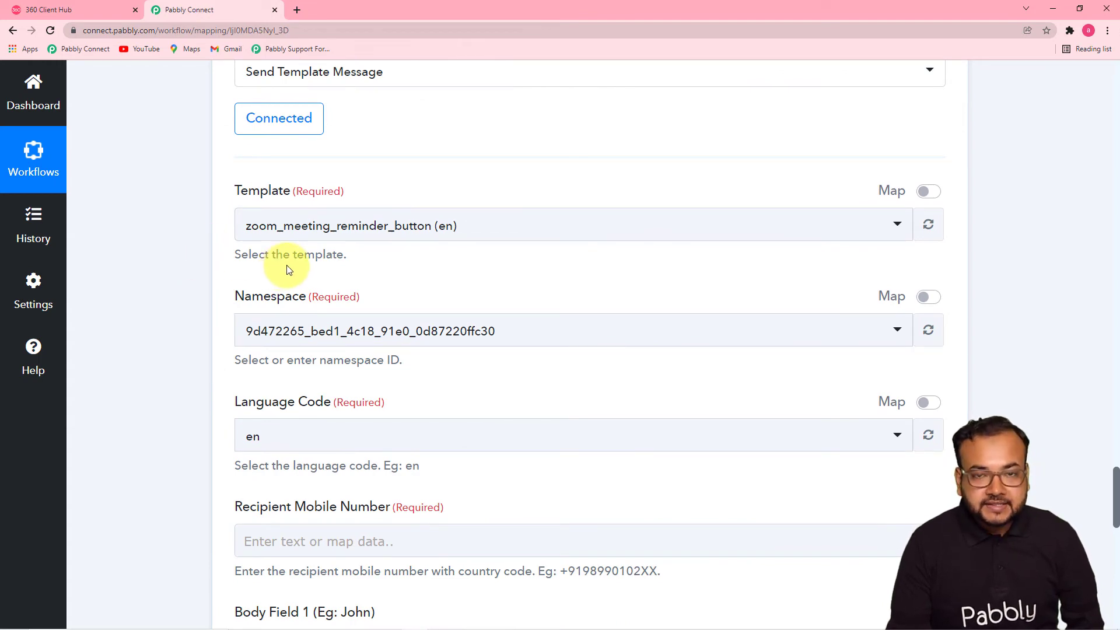
click(64, 9)
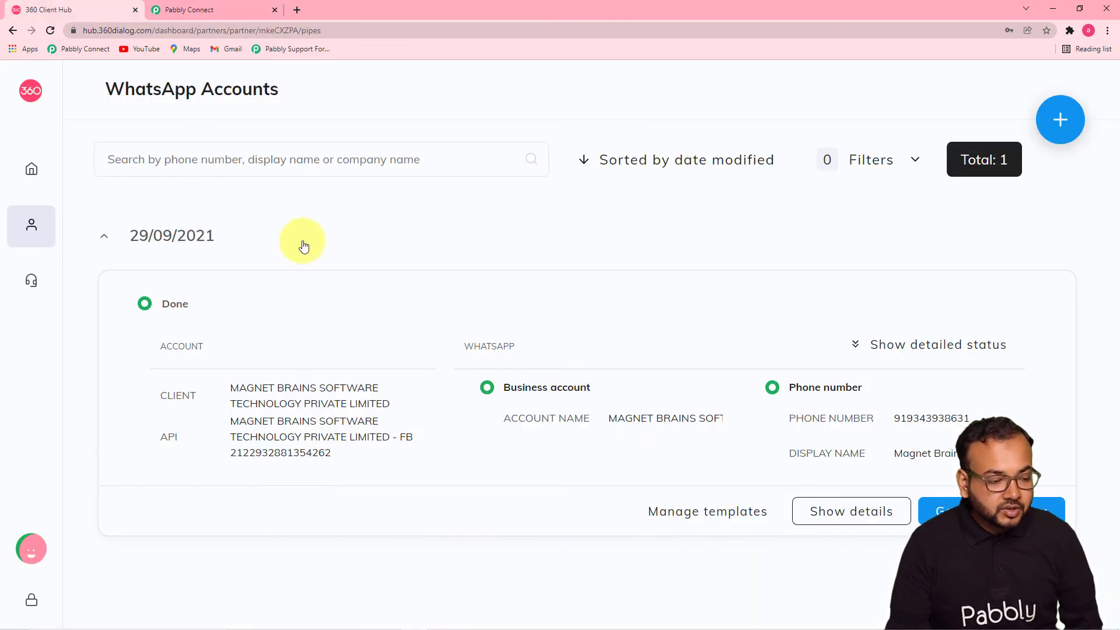
mouse_move(7, 220)
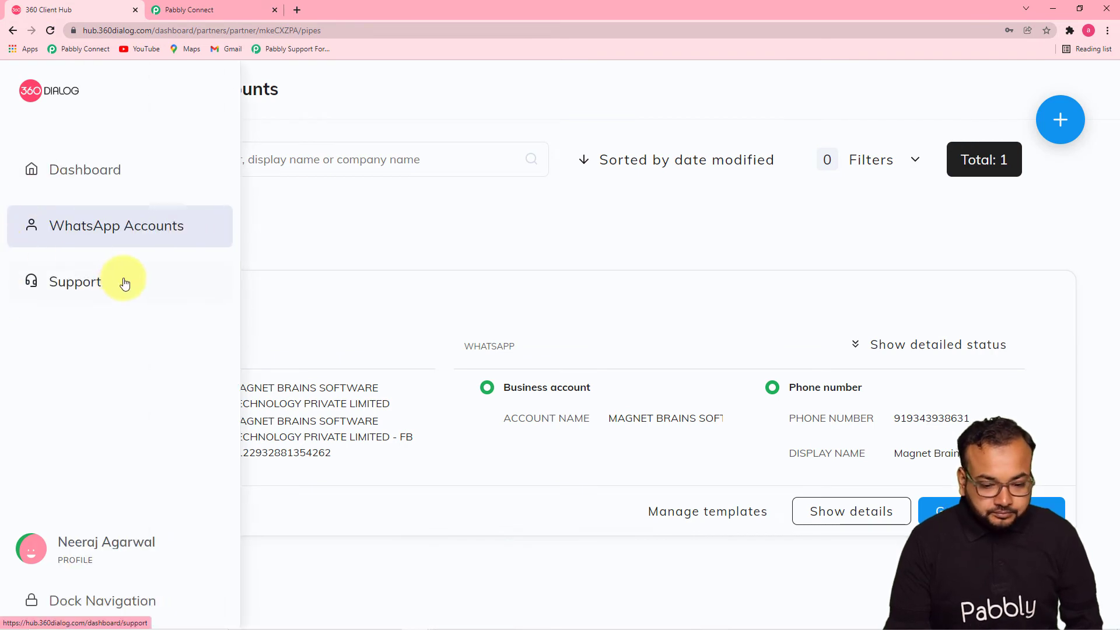
click(677, 514)
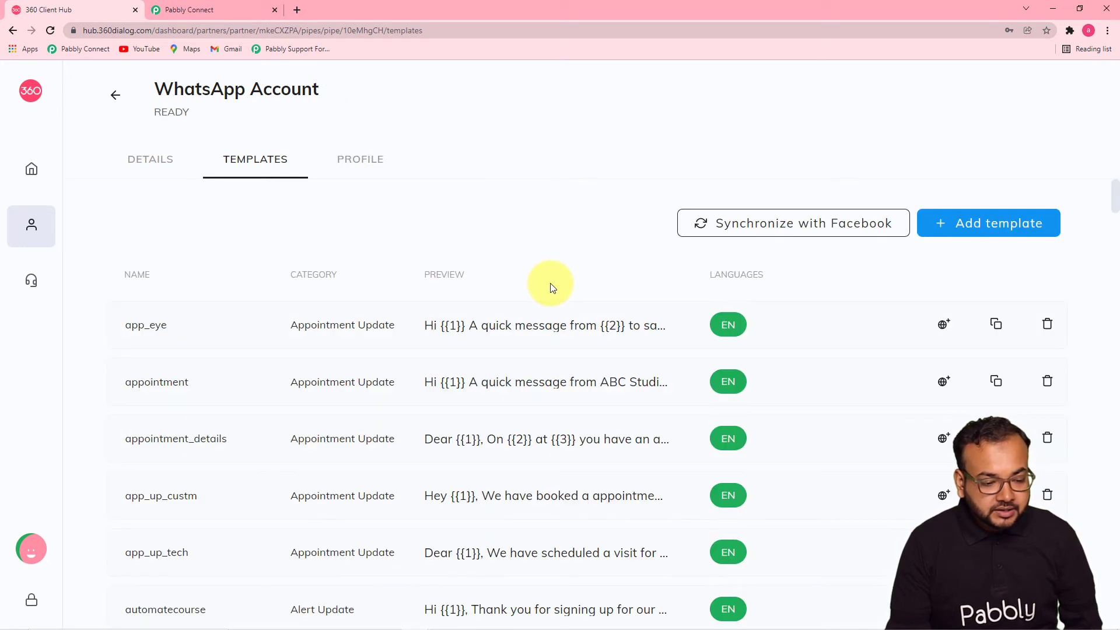
scroll(542, 312, down, 1)
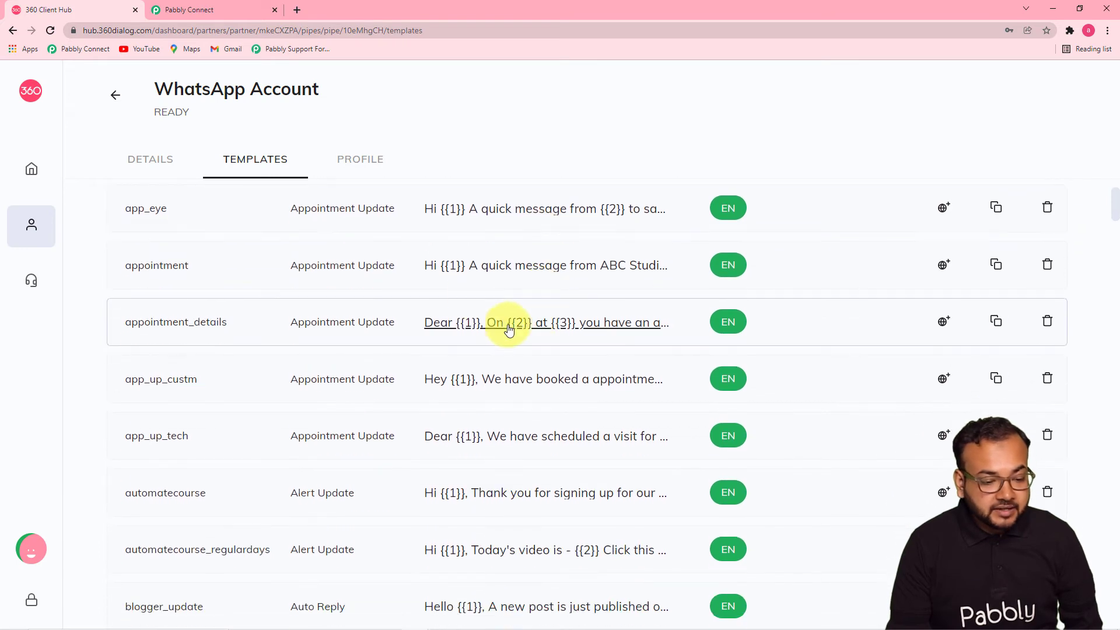
click(482, 266)
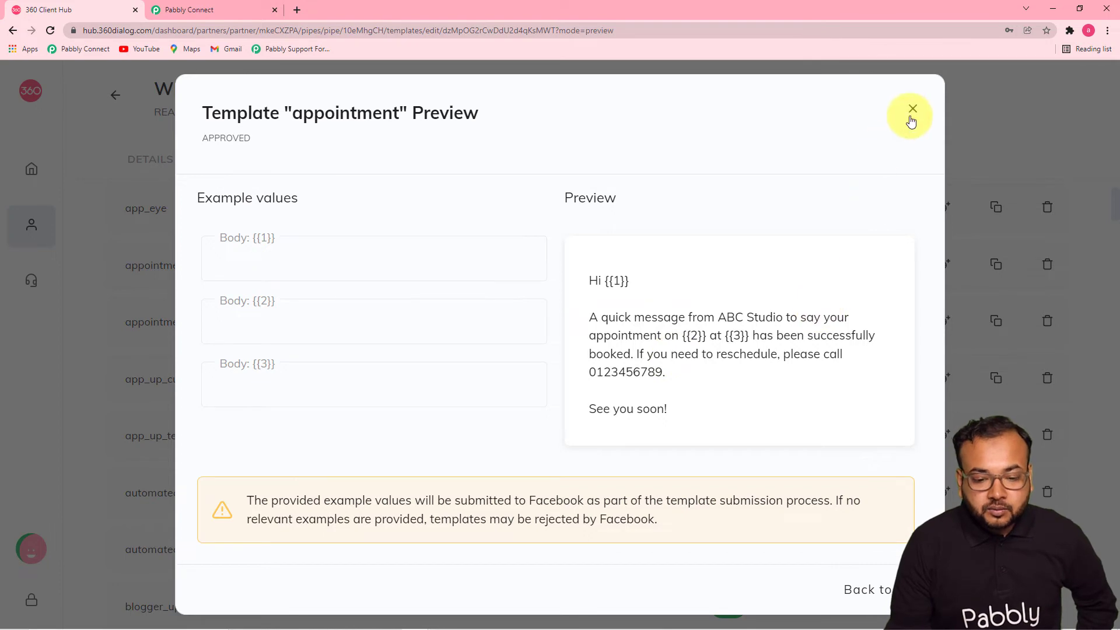
click(913, 109)
scroll(761, 221, up, 2)
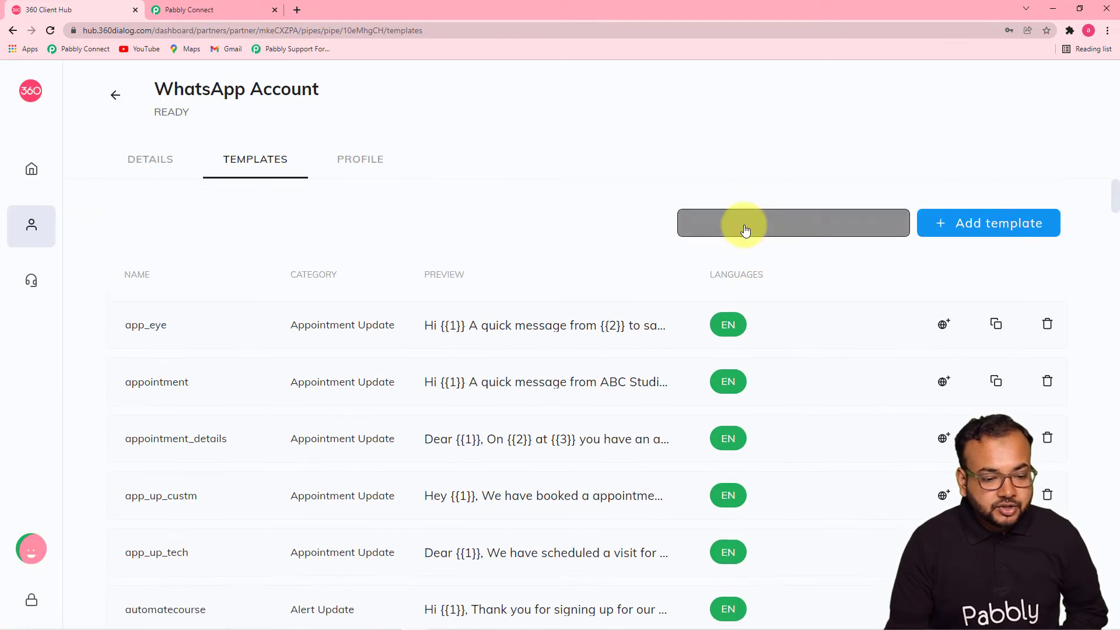
Step: Open a blank new template form and look through its Category options from Auto Reply to Alert Update
click(963, 222)
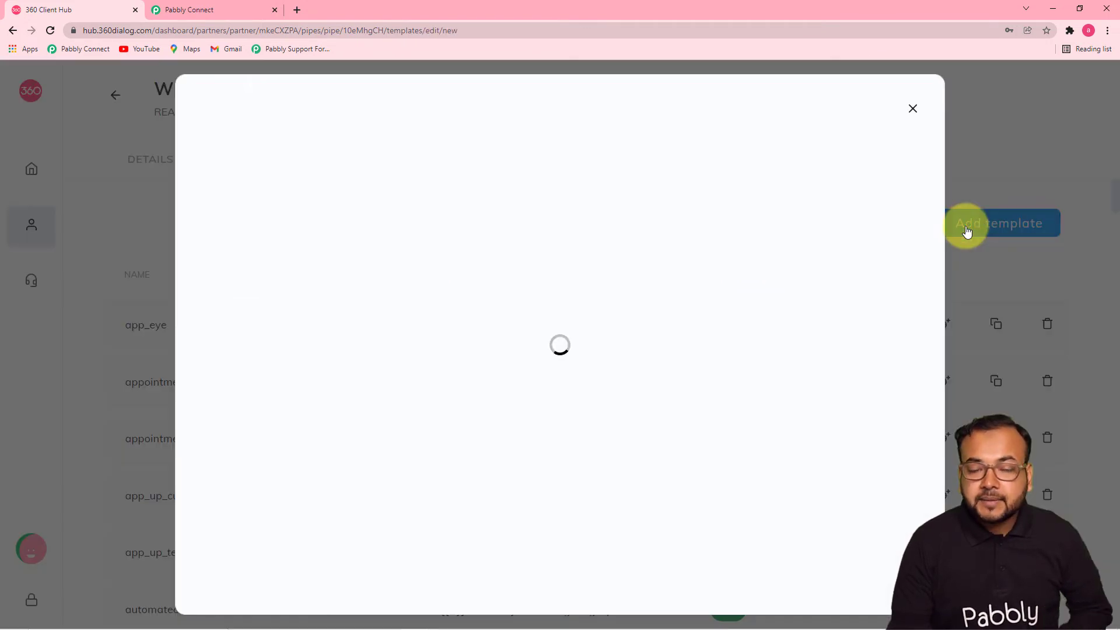
click(300, 196)
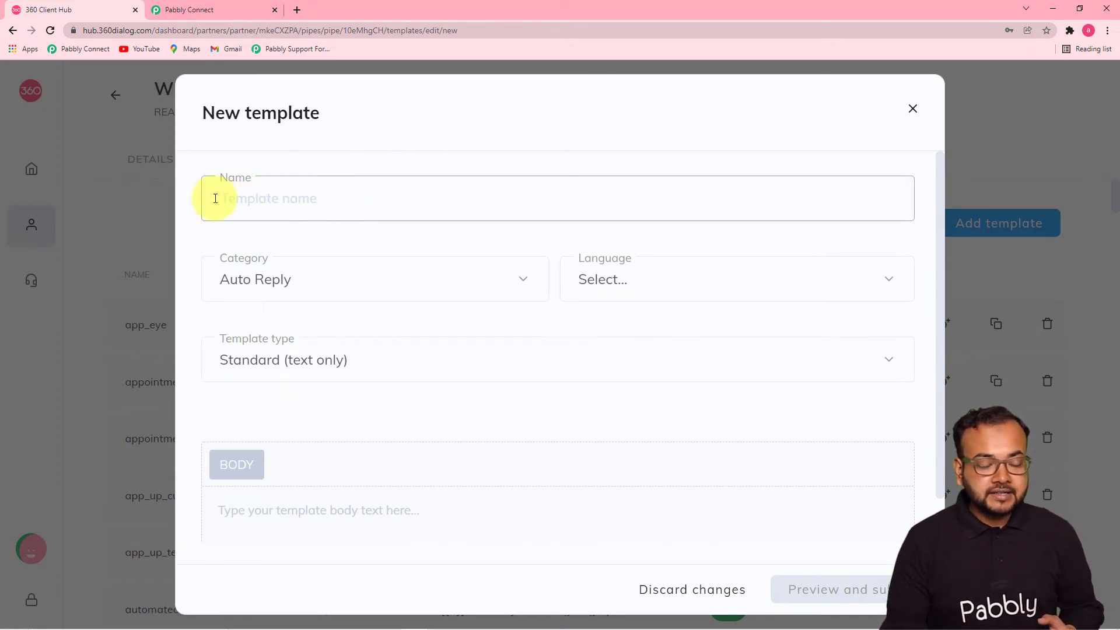
click(393, 294)
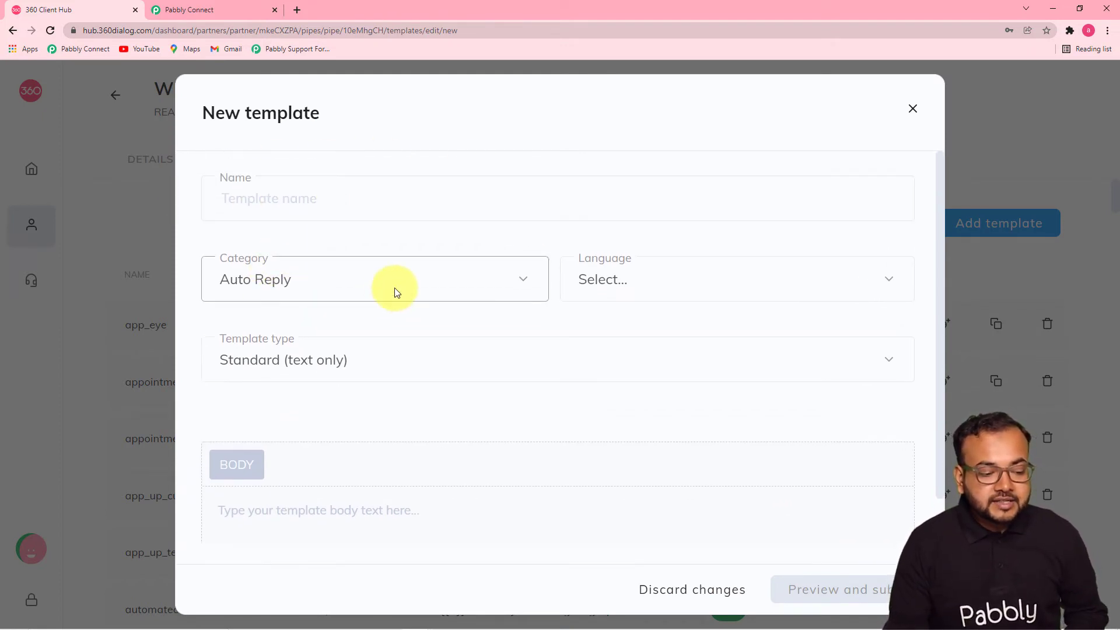
click(397, 292)
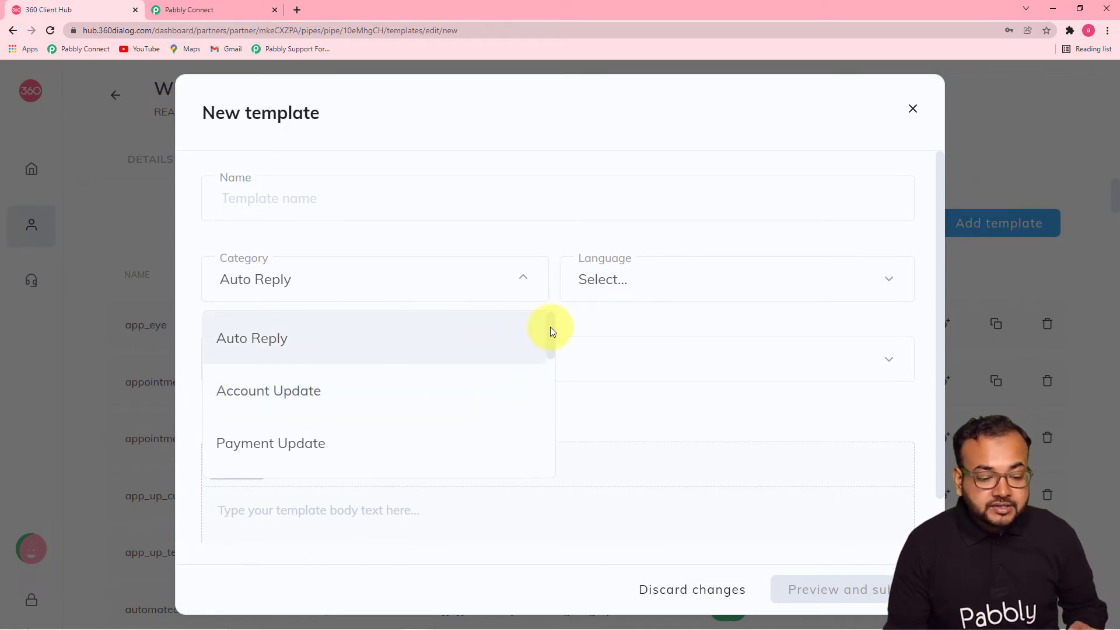
drag(550, 329, 547, 357)
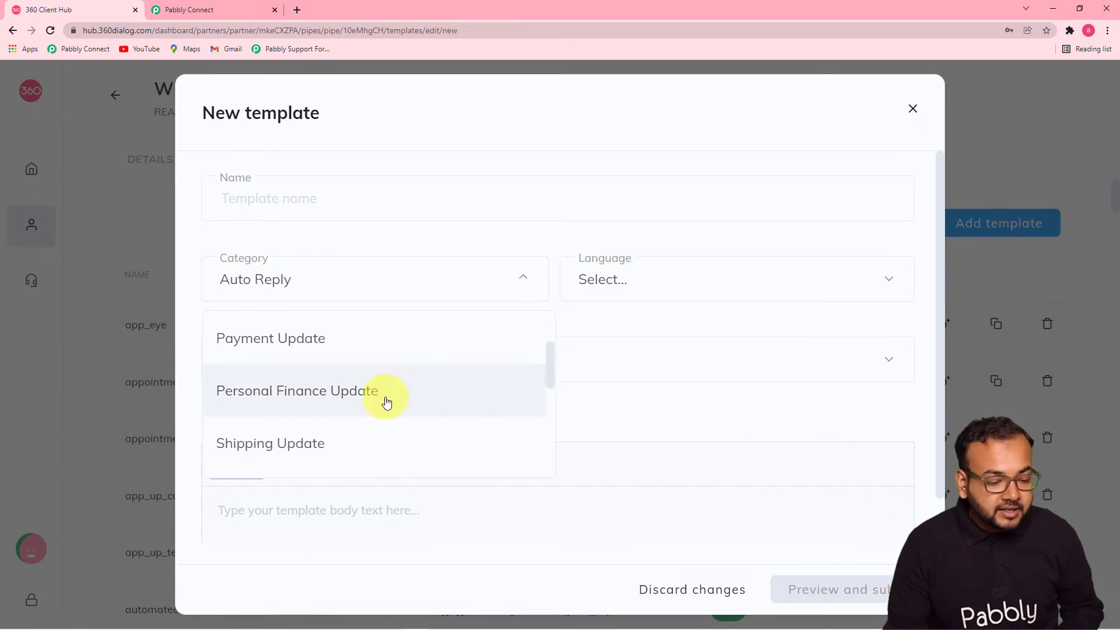
drag(550, 368, 541, 432)
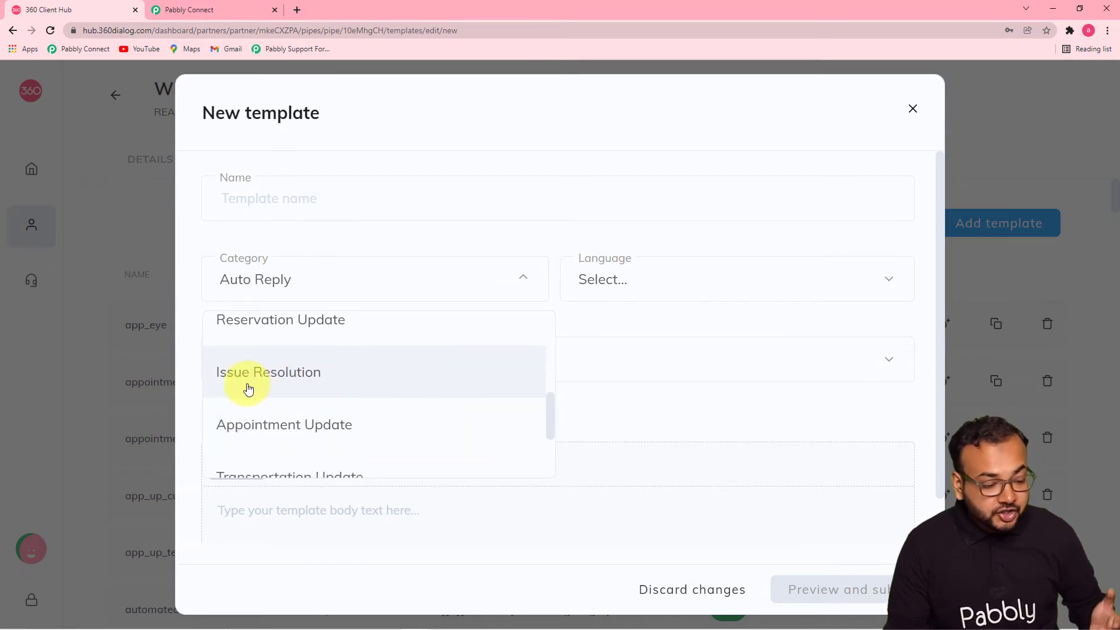
scroll(362, 405, down, 3)
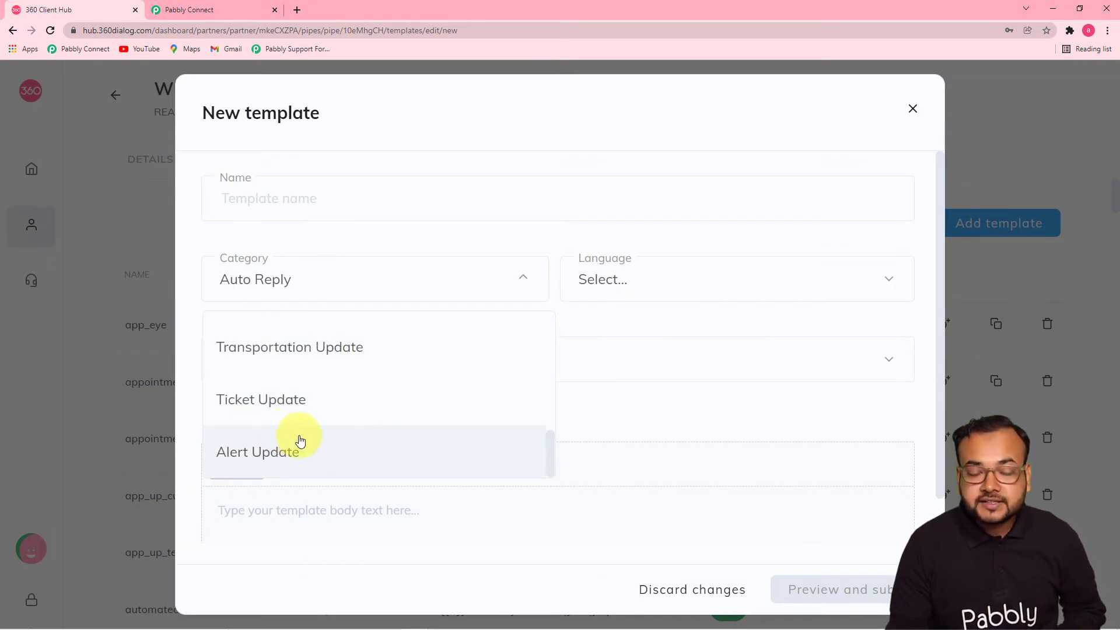
click(617, 233)
Step: Review the new template's Language, Template type and body fields, and close the form without creating a template
click(618, 294)
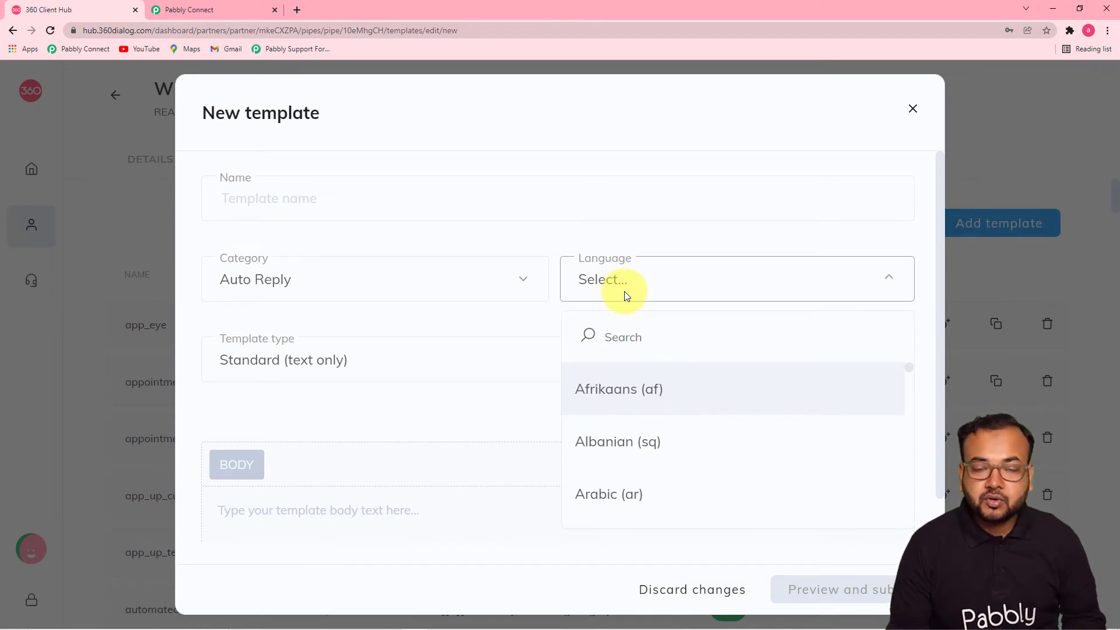
click(359, 414)
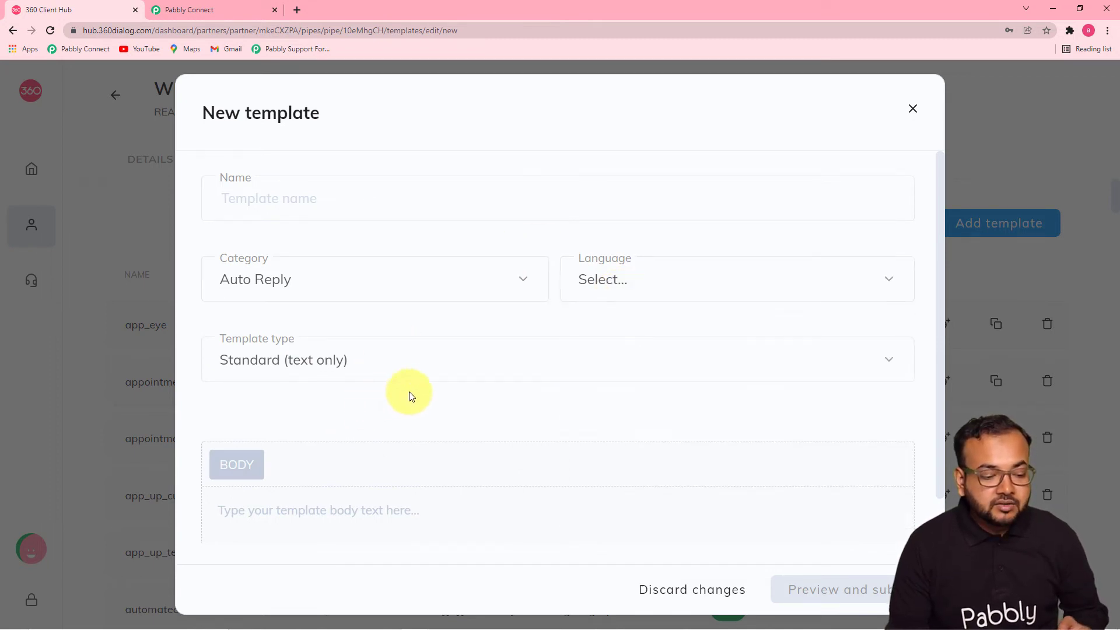
click(432, 366)
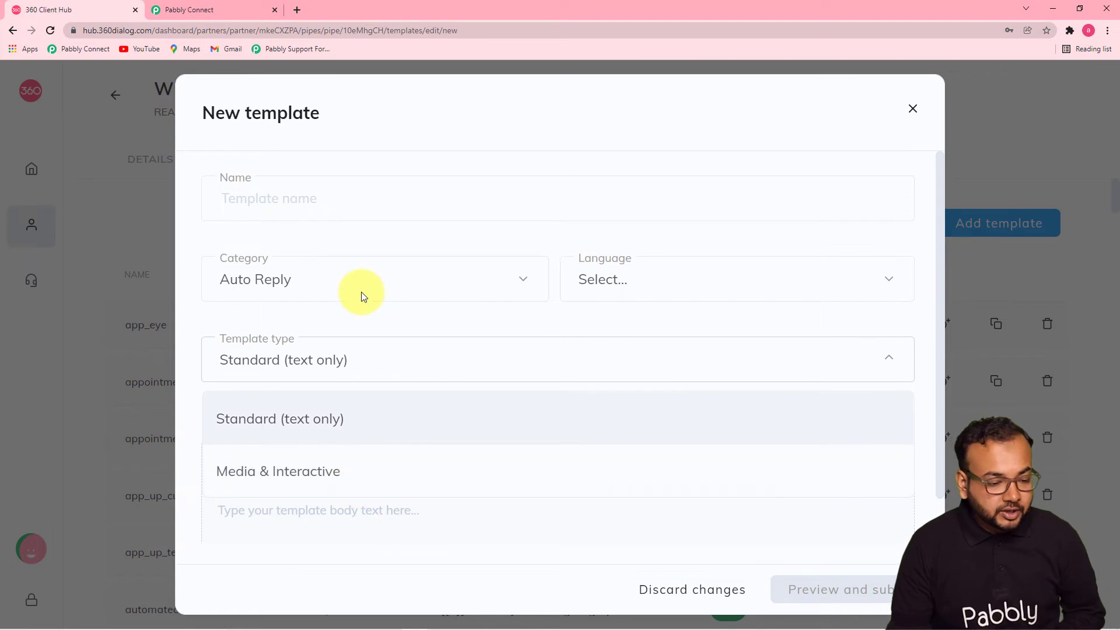
click(352, 314)
scroll(362, 350, down, 1)
click(312, 470)
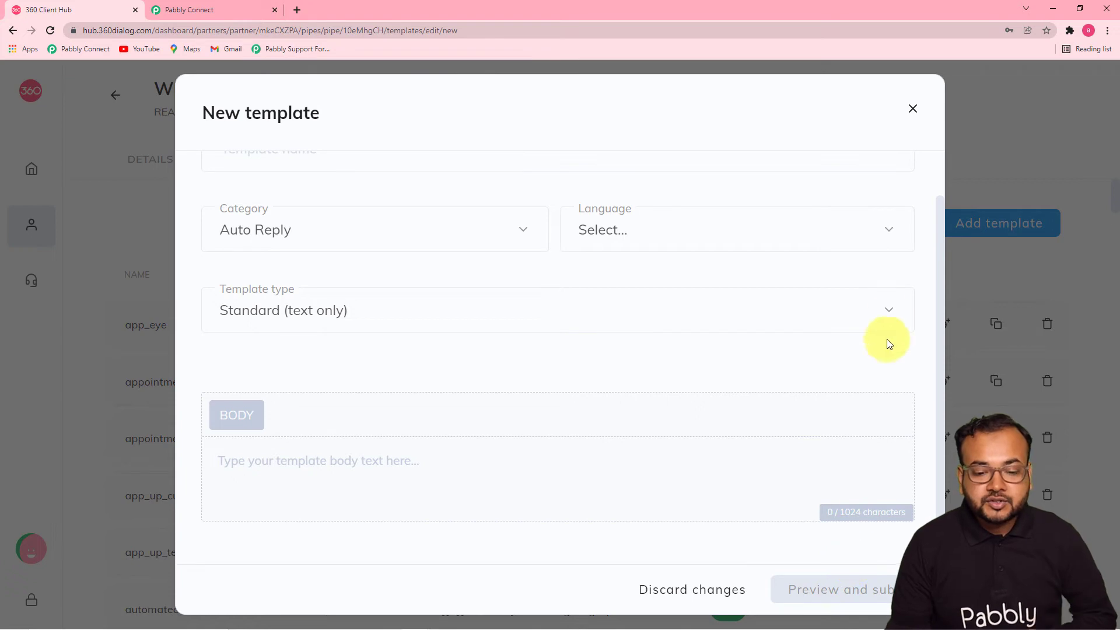
click(912, 109)
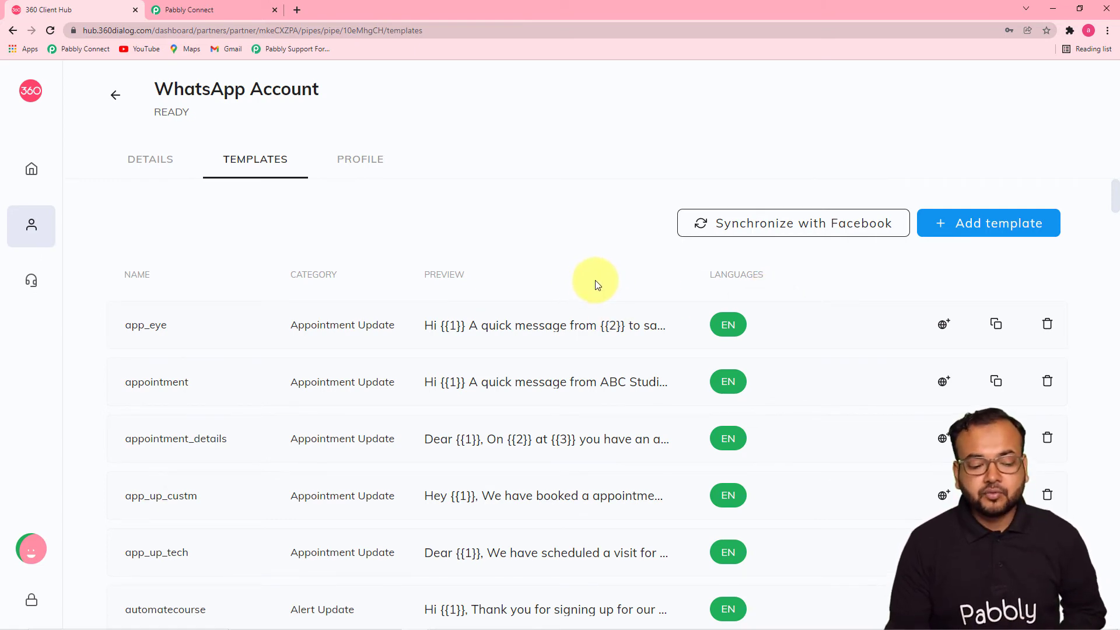
Step: Switch to Pabbly Connect and choose new_book_msg (en) as the WhatsApp action's template
scroll(596, 283, down, 1)
scroll(593, 280, down, 1)
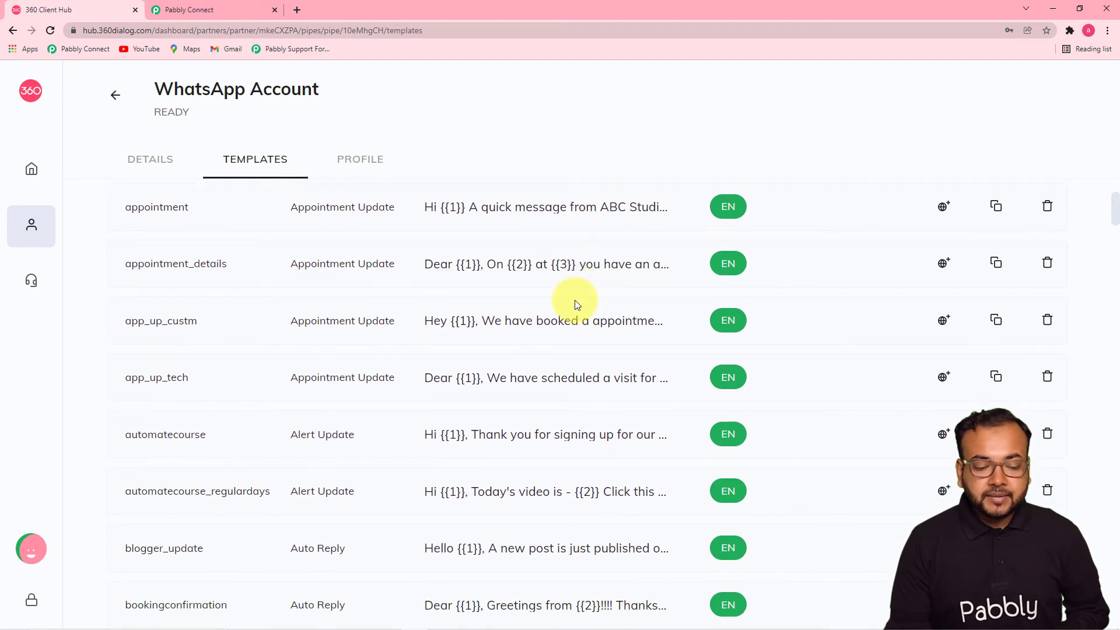
click(225, 13)
scroll(200, 154, down, 1)
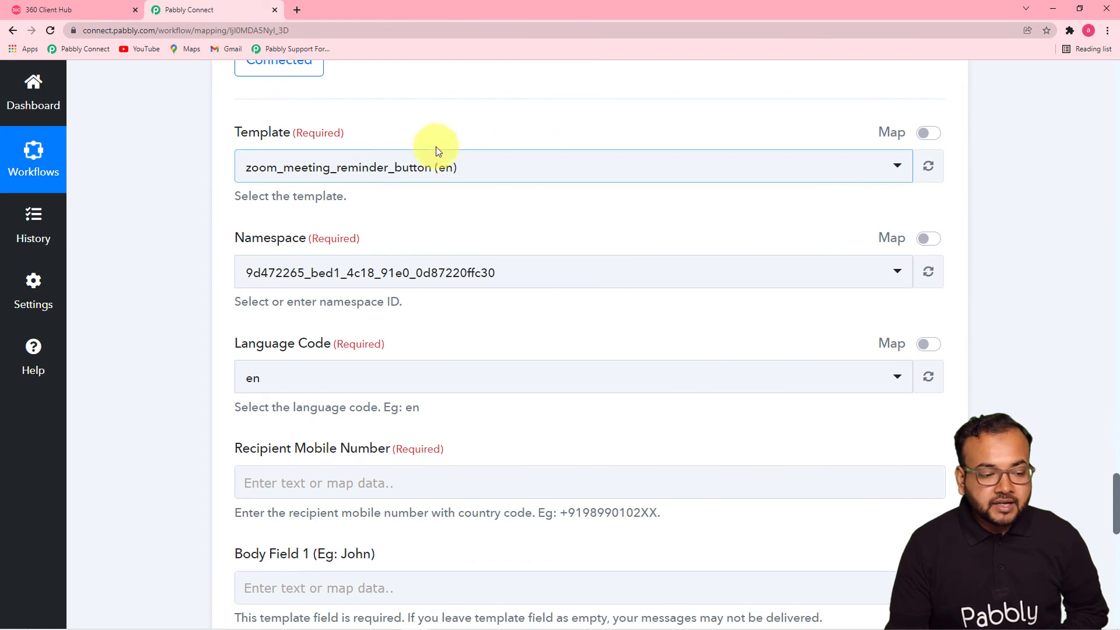
click(452, 171)
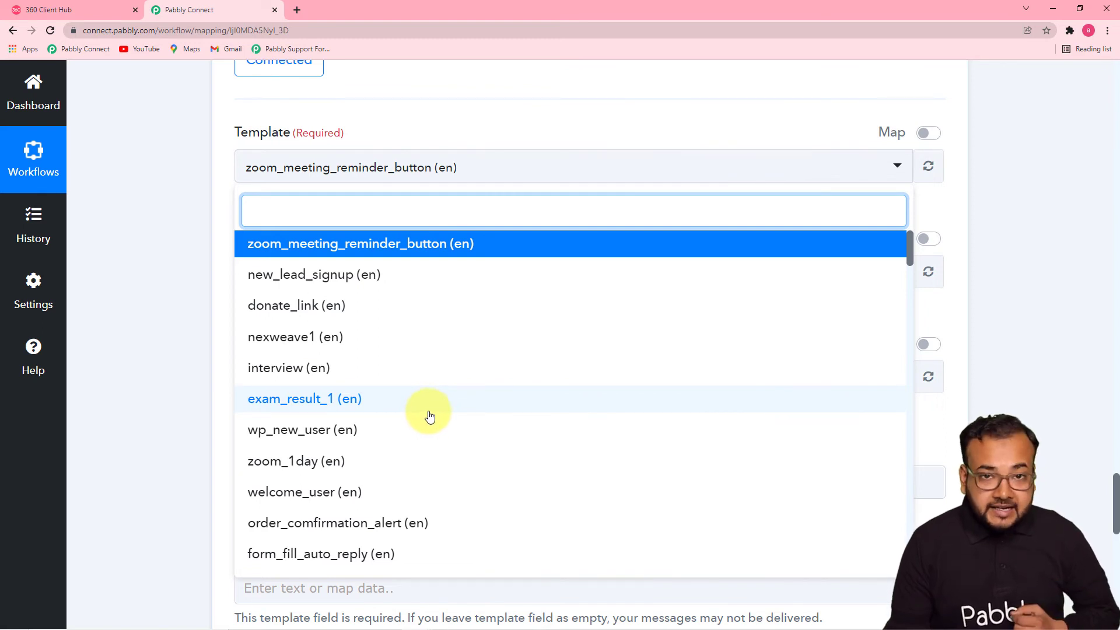
text(e)
key(BackSpace)
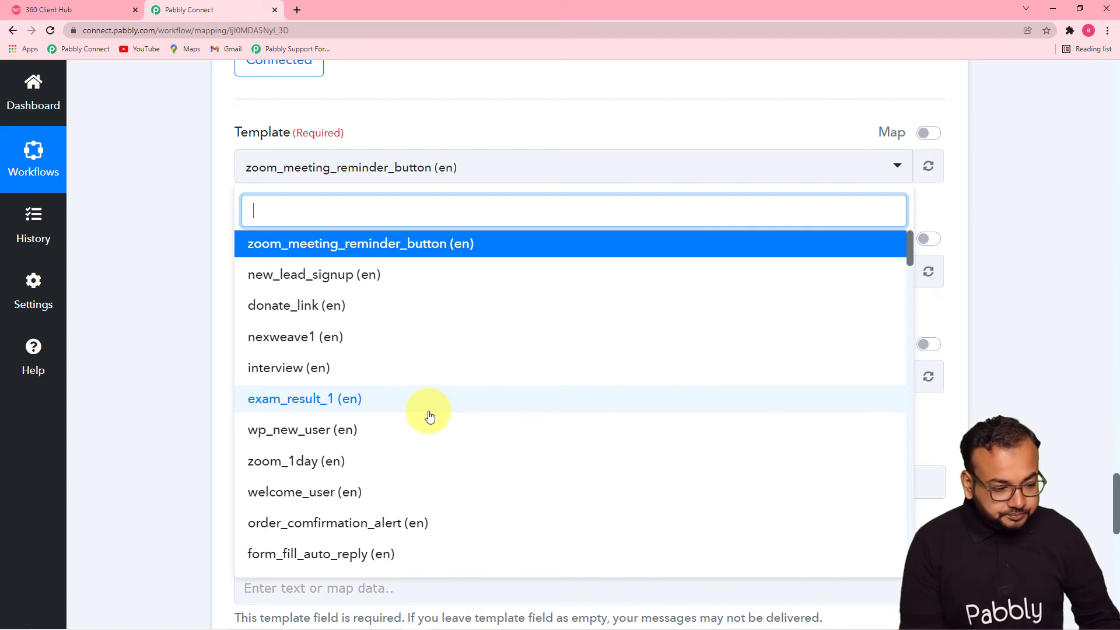
text(new_)
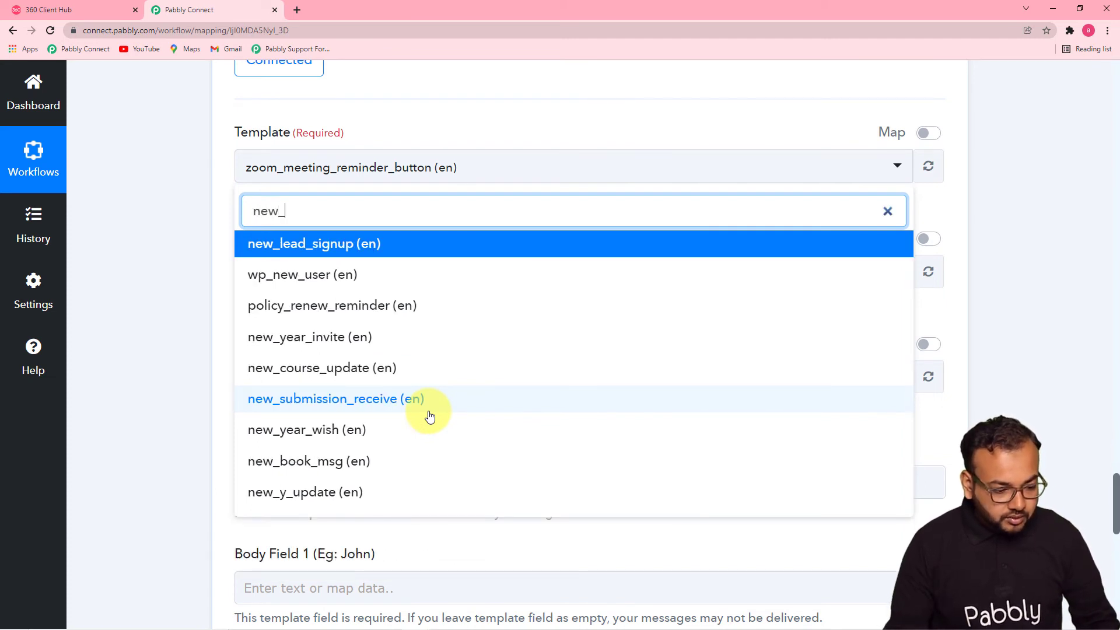
click(294, 463)
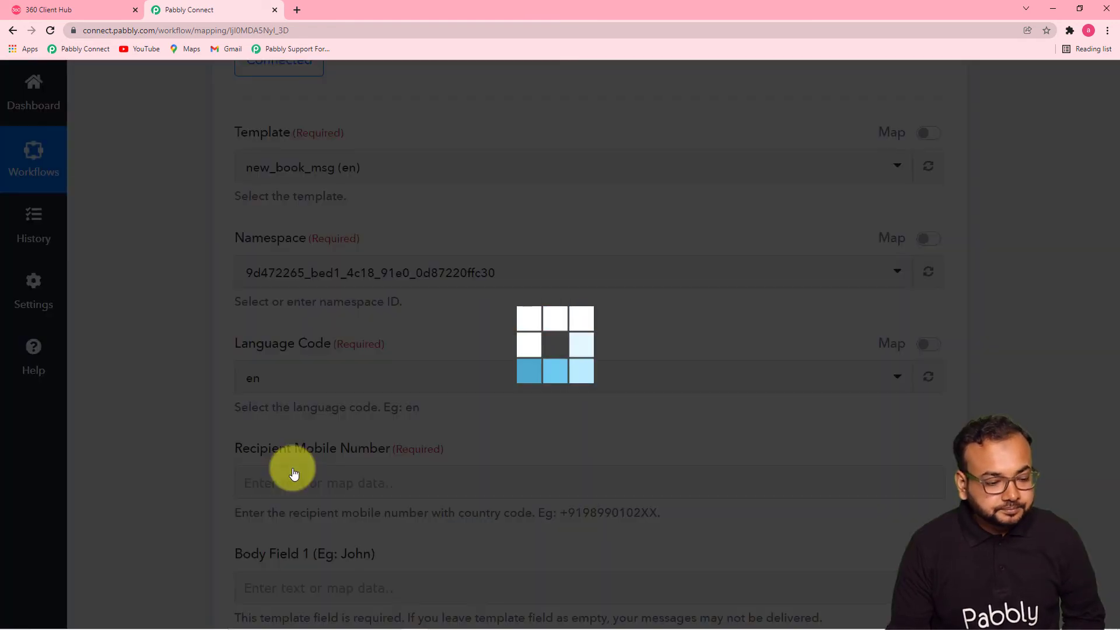
Step: Search the 360Dialog templates for new_, preview the new_book_msg template and return to Pabbly Connect
click(67, 9)
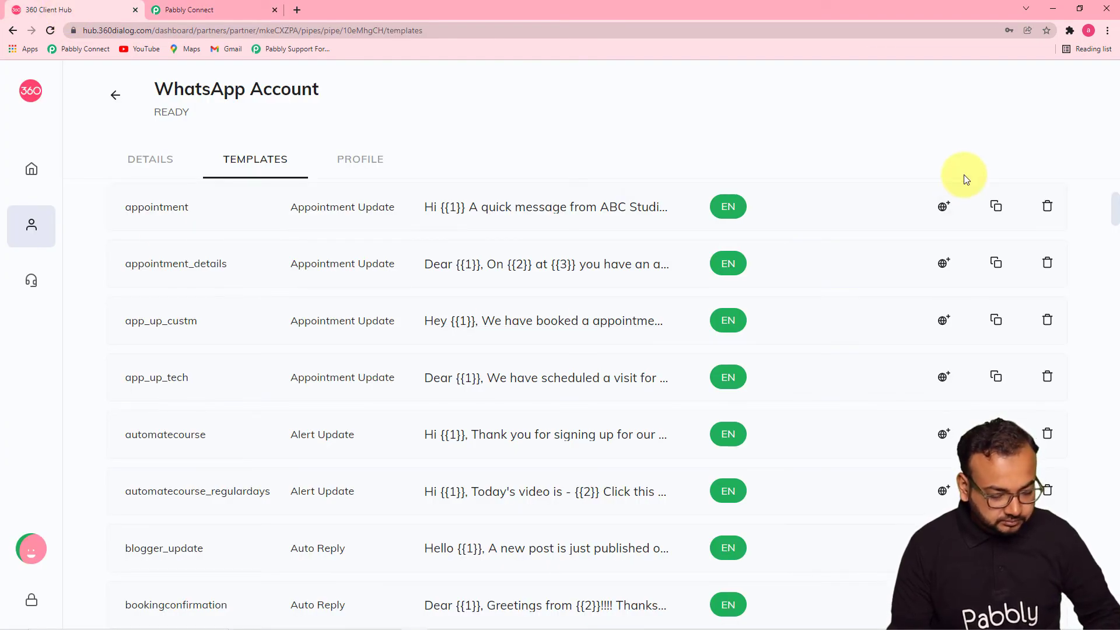
key(ctrl+f)
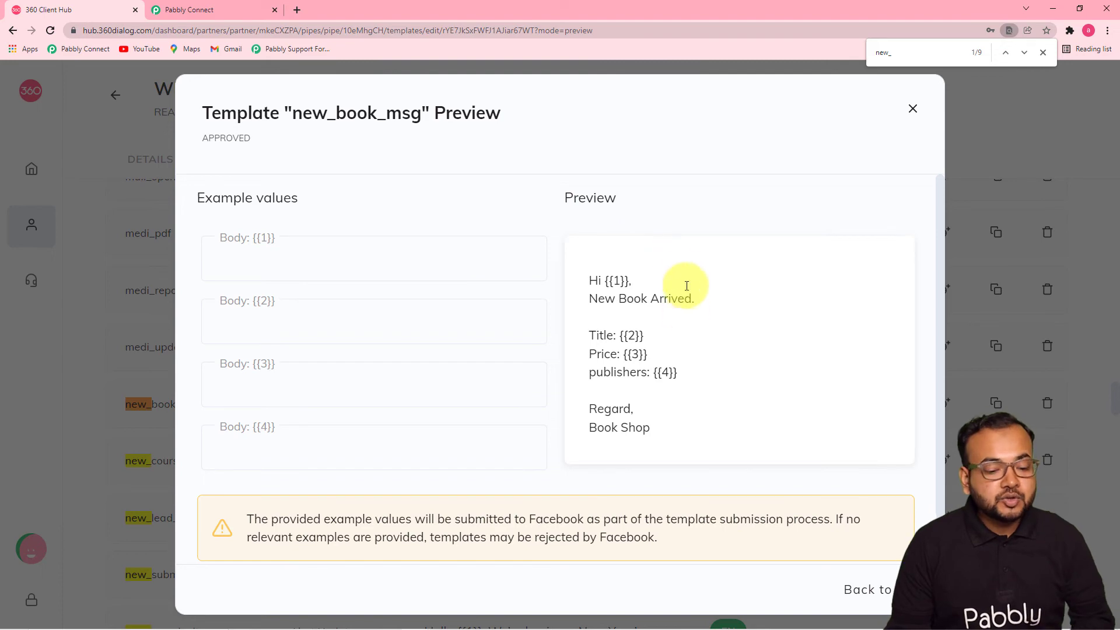
click(224, 11)
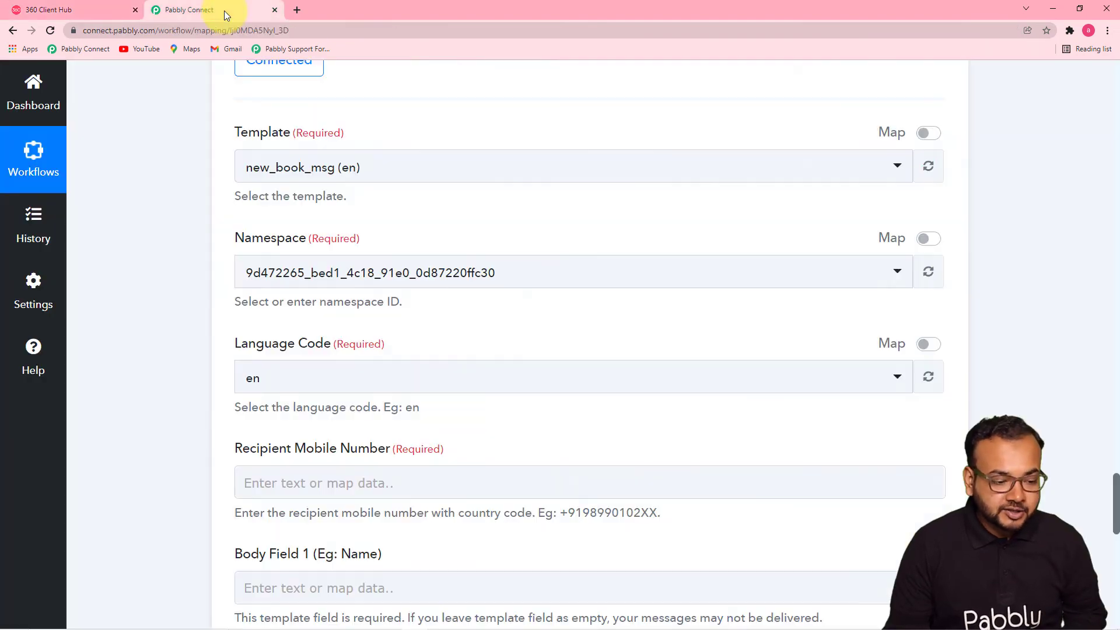
Step: Review the recipient and body fields of the WhatsApp action and the customer fields in the Iterator step's response
scroll(232, 260, up, 2)
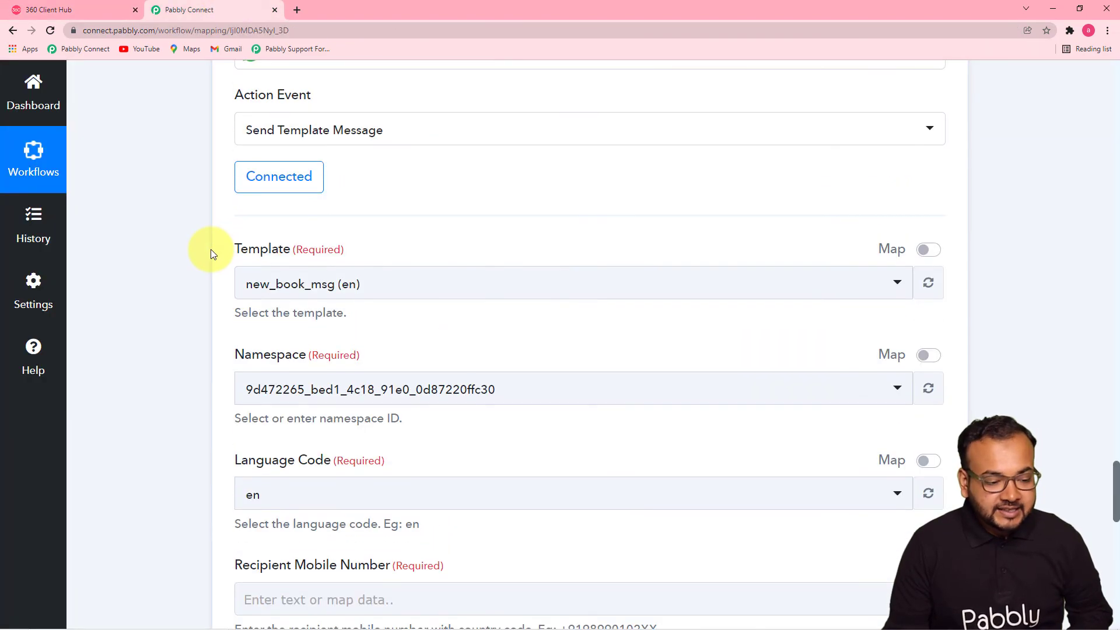
scroll(255, 310, up, 1)
scroll(172, 363, down, 5)
scroll(324, 343, up, 1)
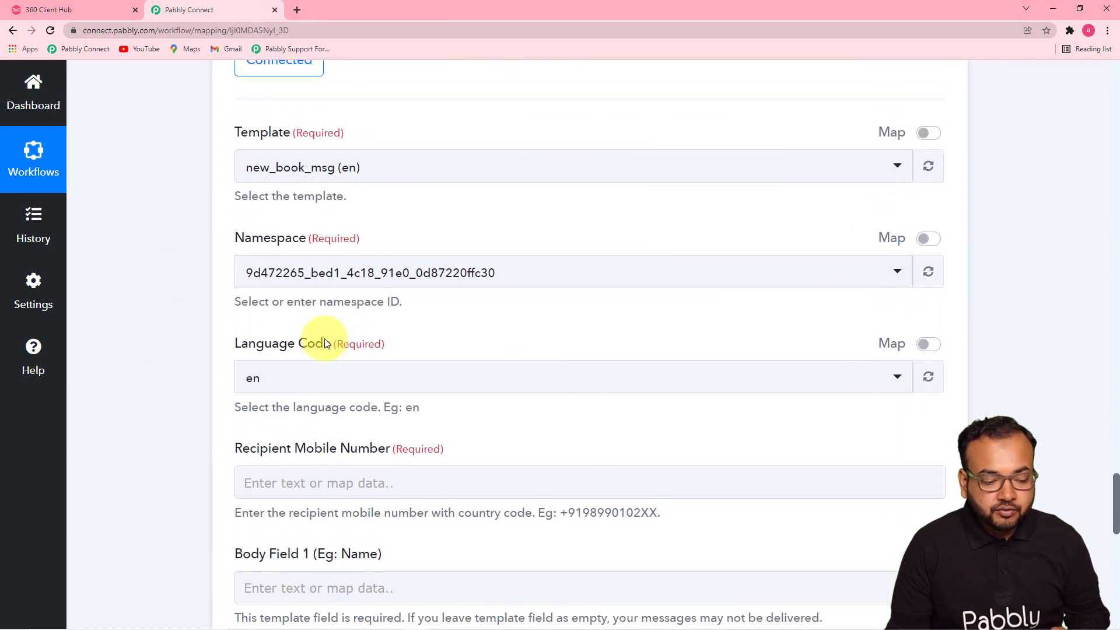
scroll(413, 443, down, 2)
scroll(413, 441, up, 1)
scroll(413, 440, down, 2)
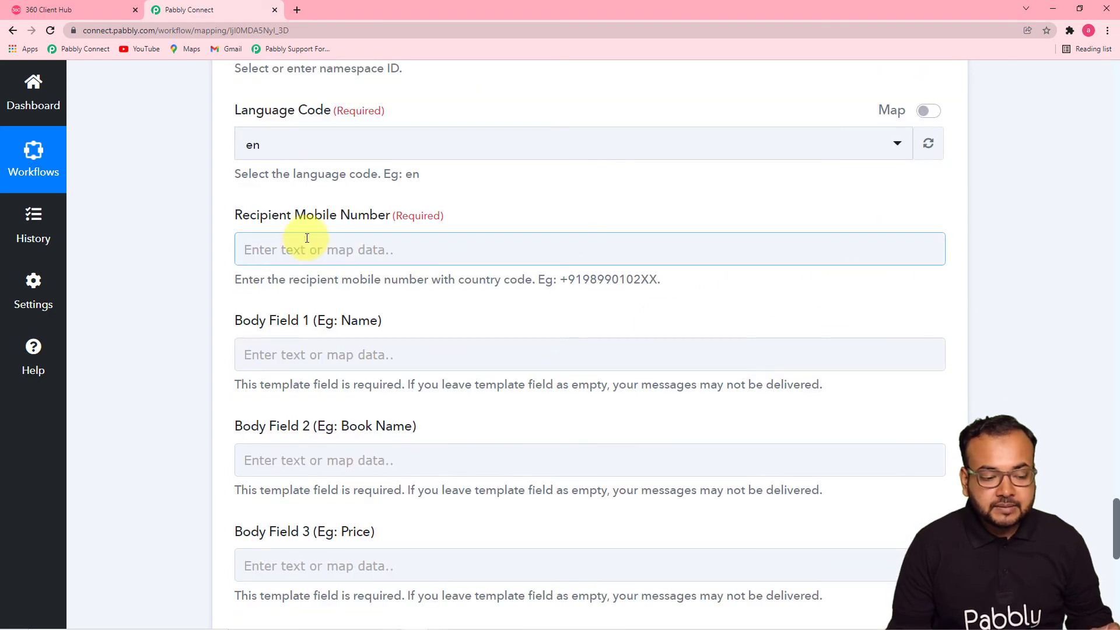
scroll(468, 305, down, 3)
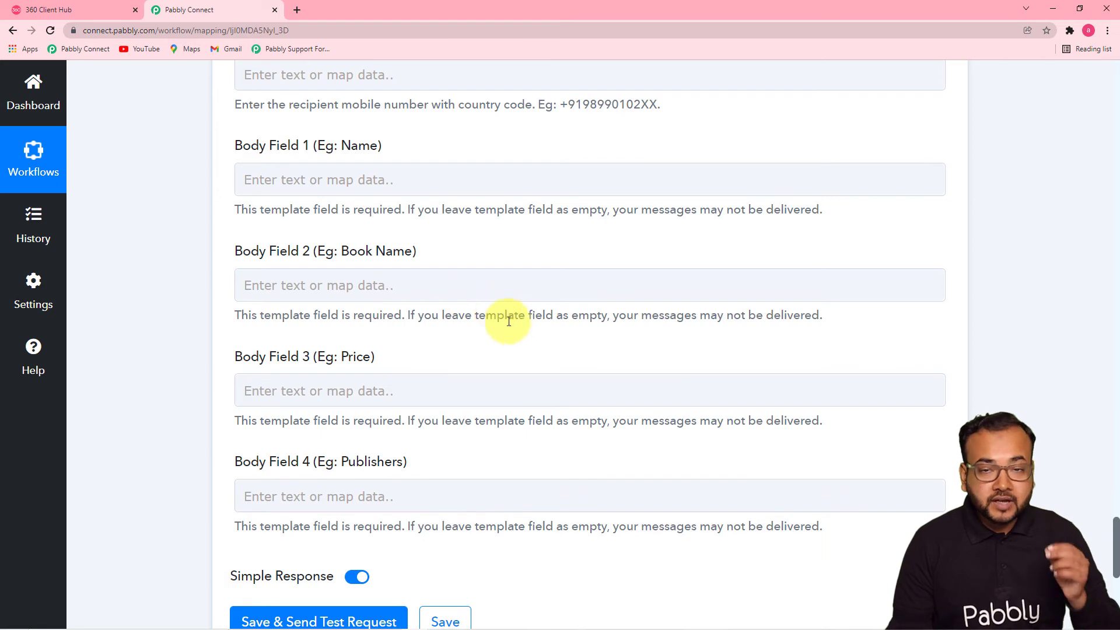
scroll(666, 350, up, 10)
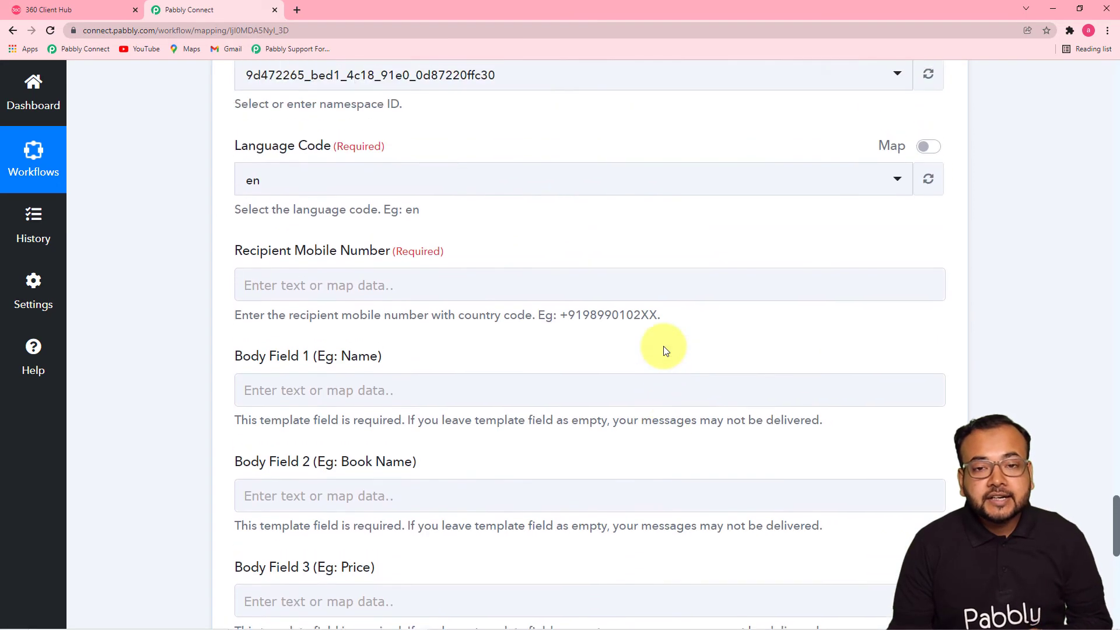
scroll(663, 346, up, 10)
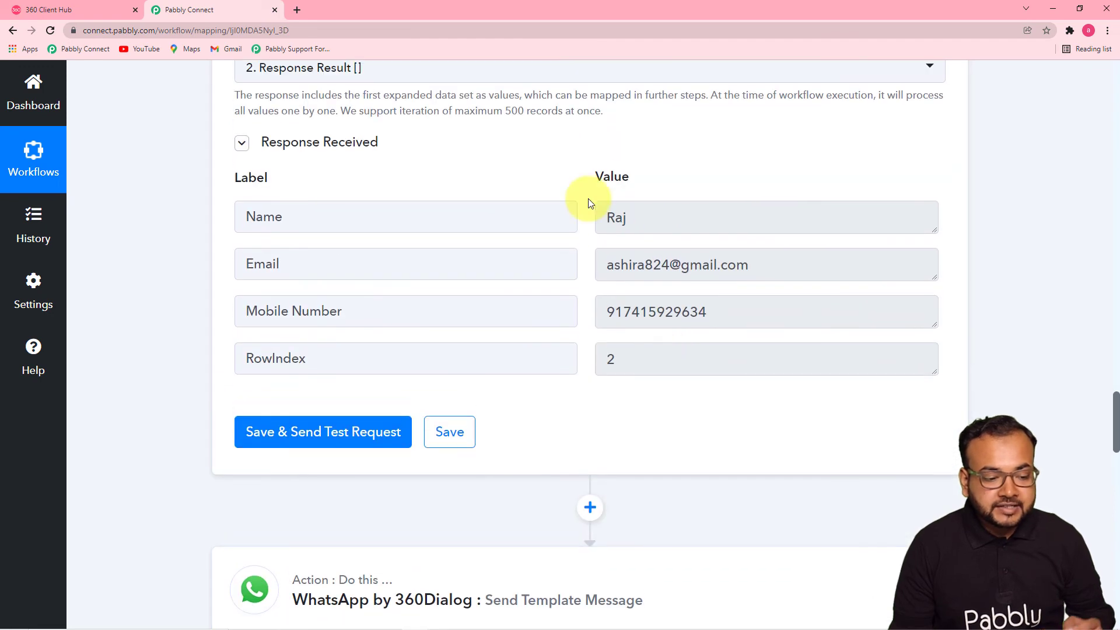
scroll(534, 262, down, 1)
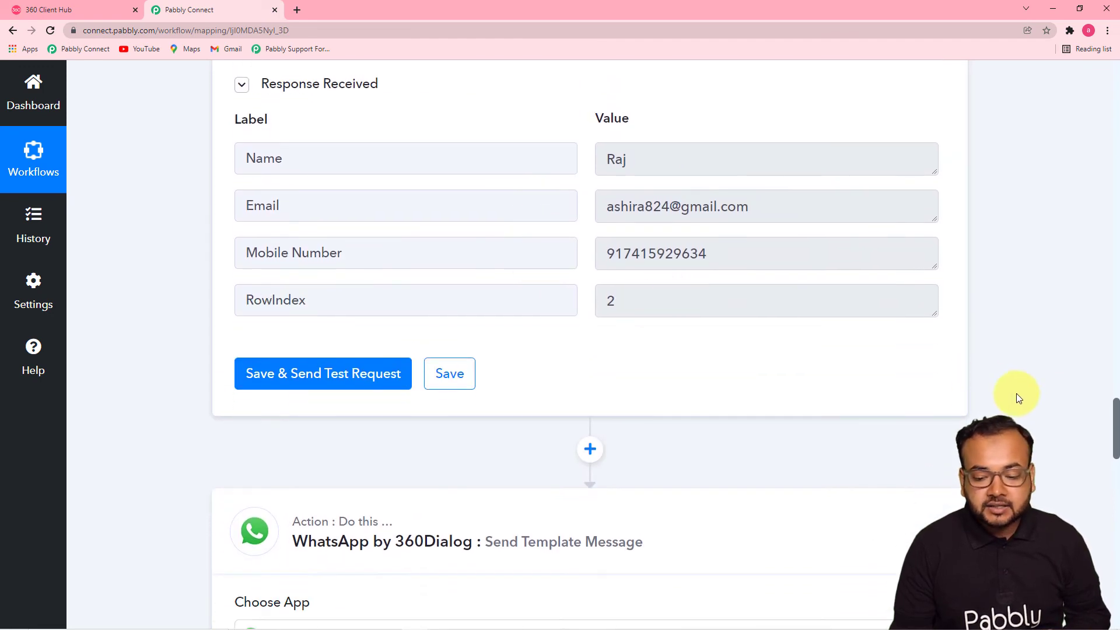
drag(1112, 404, 1111, 388)
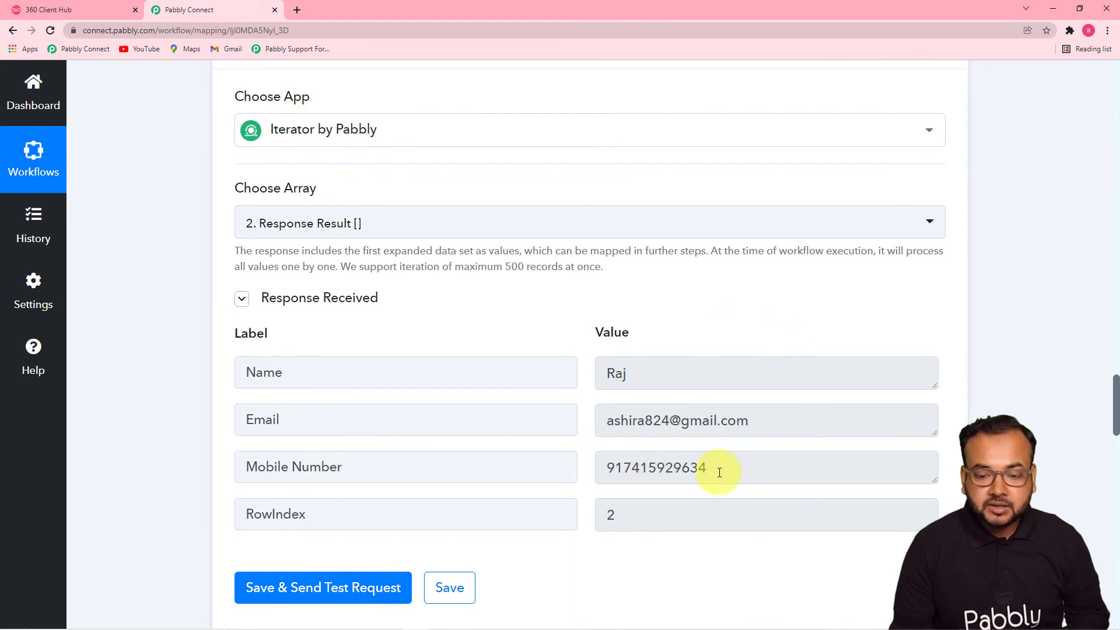
Step: Map the WhatsApp action's Recipient Mobile Number to the Mobile Number value from the Iterator step
drag(1114, 397, 1115, 518)
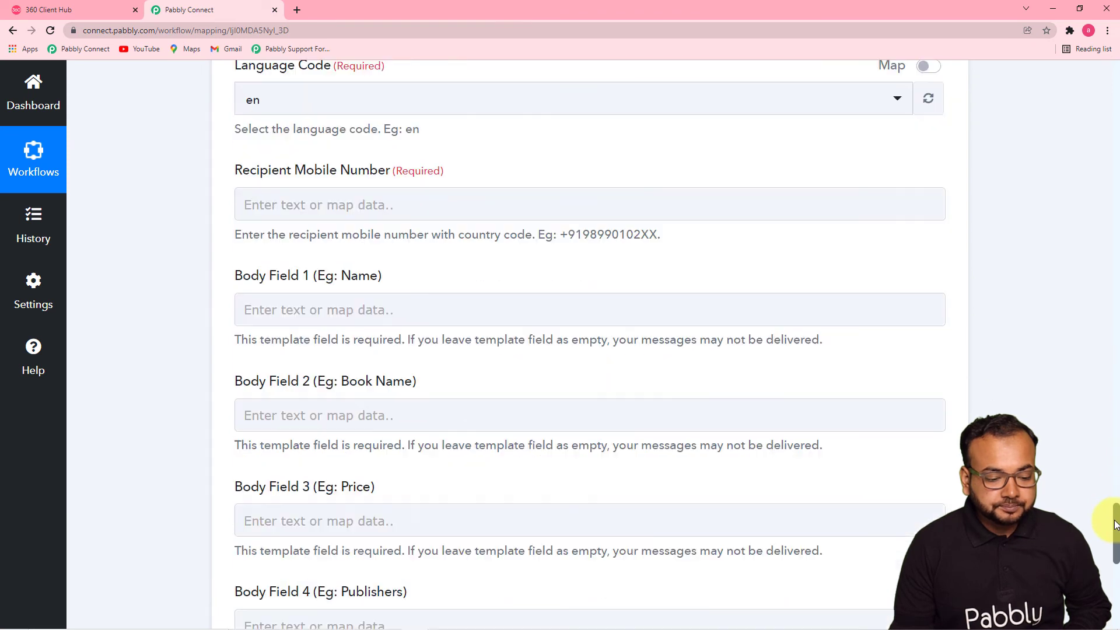
click(402, 206)
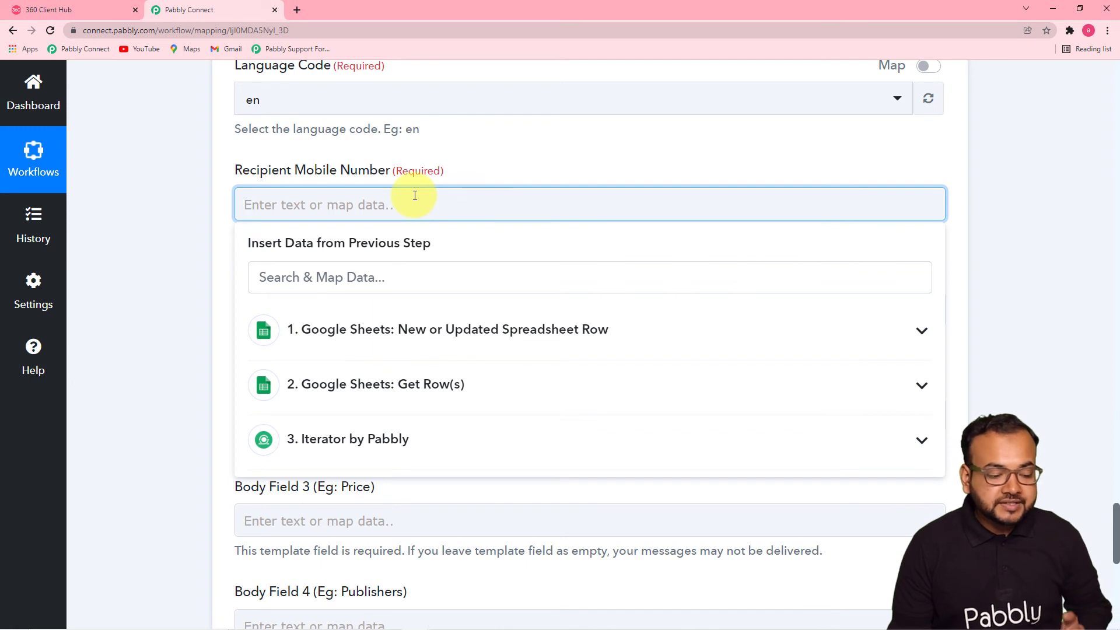
click(360, 444)
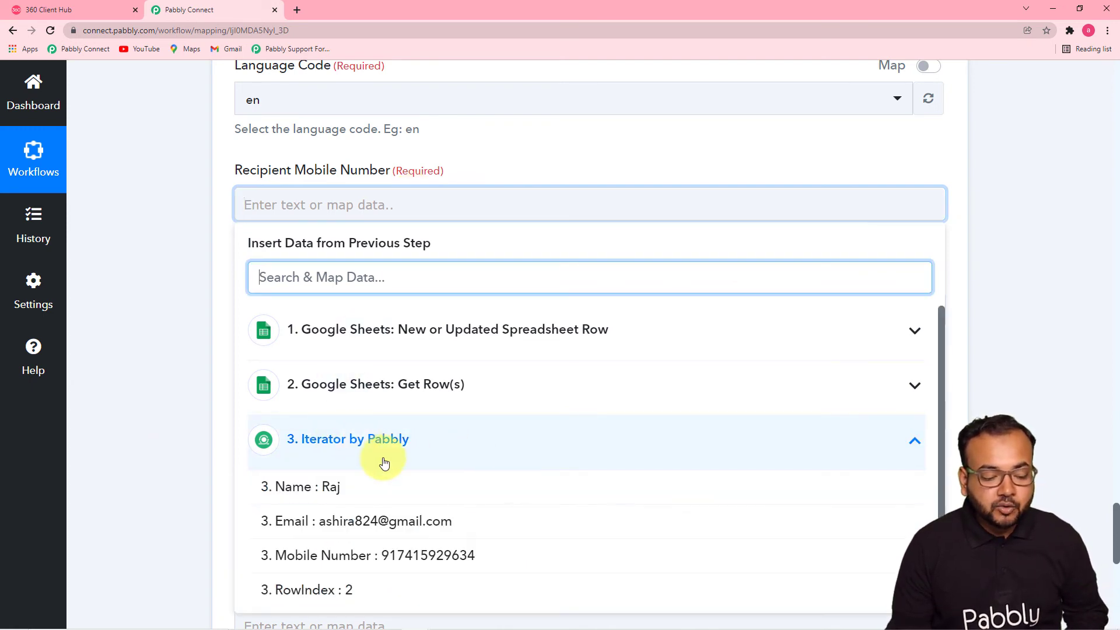
click(427, 561)
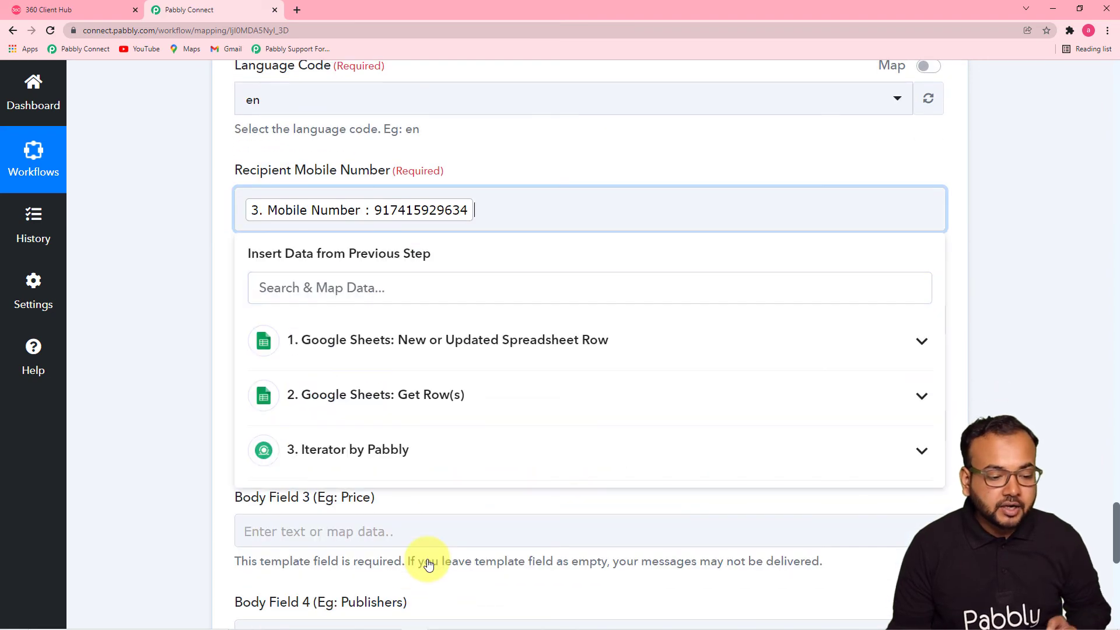
click(131, 341)
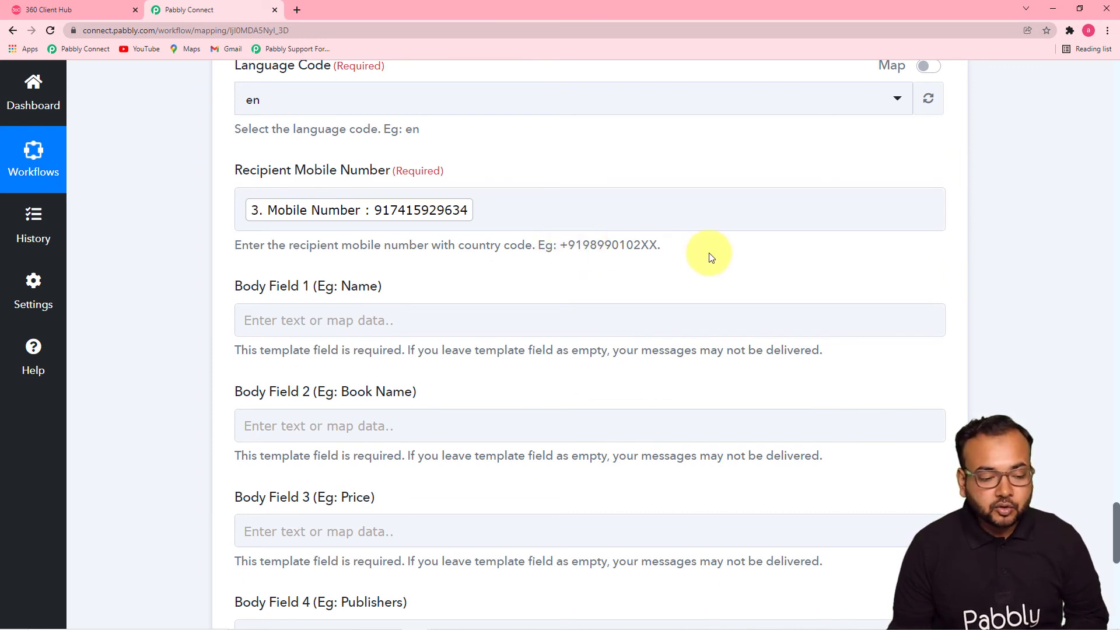
Step: Add a + sign in front of the mapped value in Recipient Mobile Number
click(382, 220)
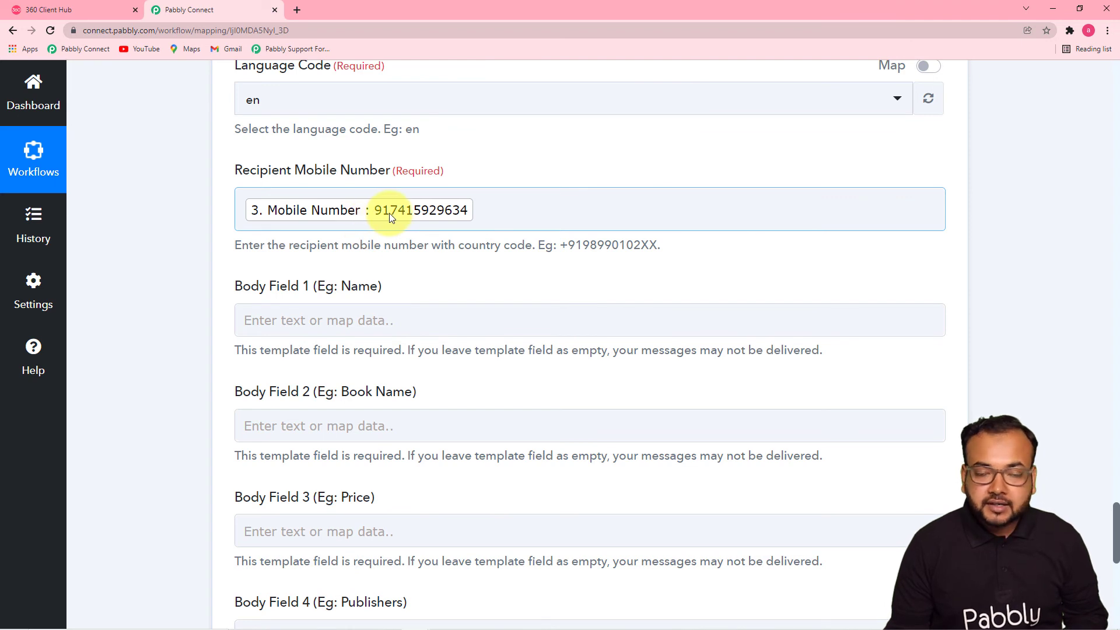
click(239, 210)
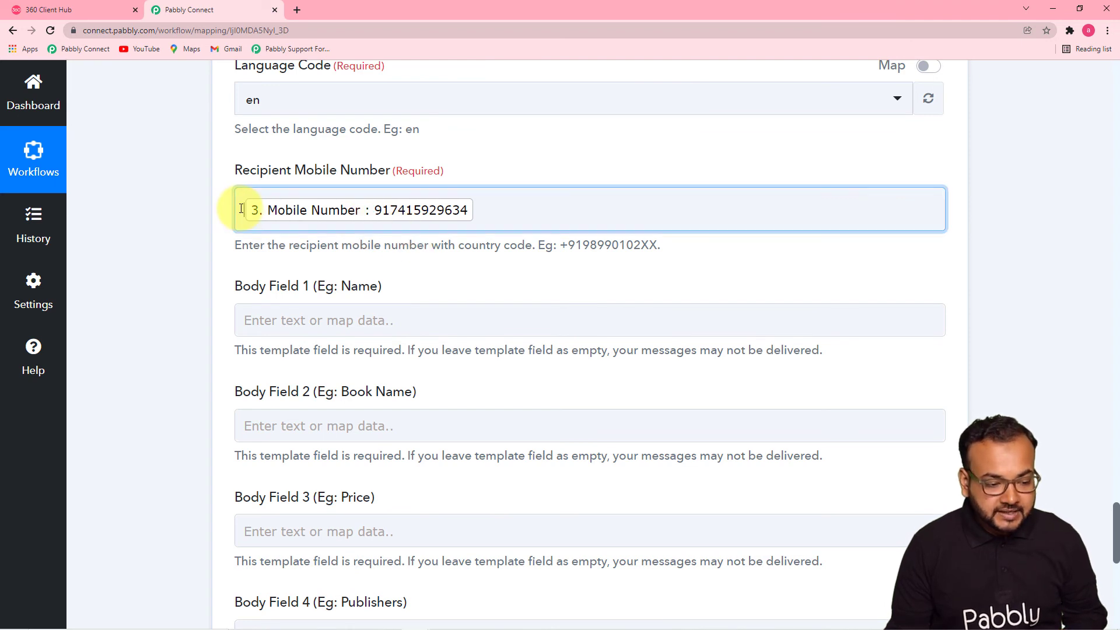
text(+)
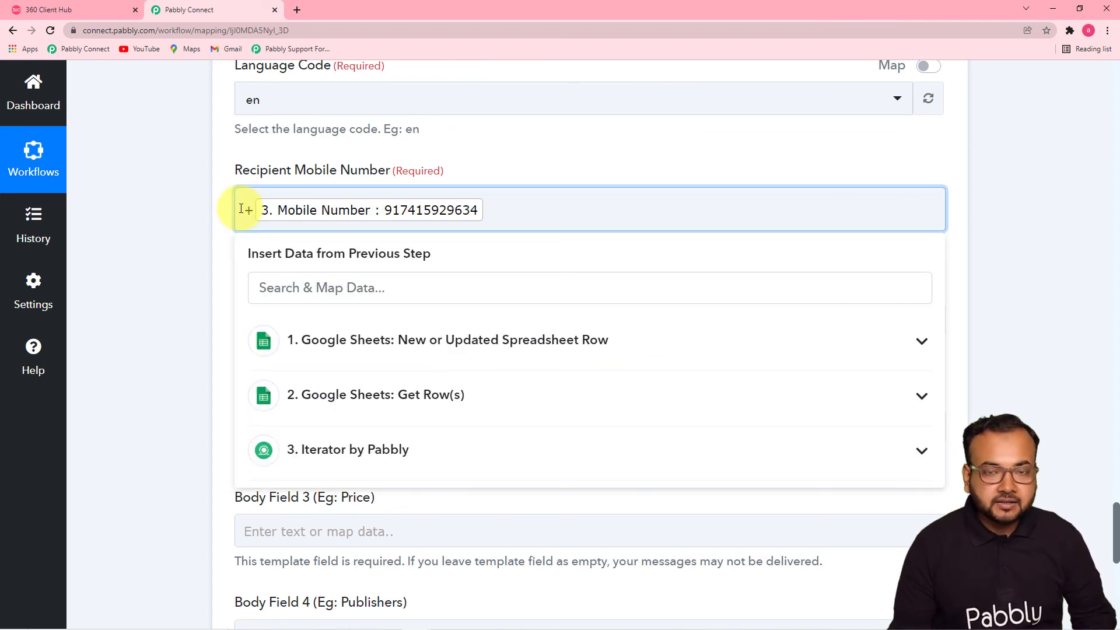
click(174, 204)
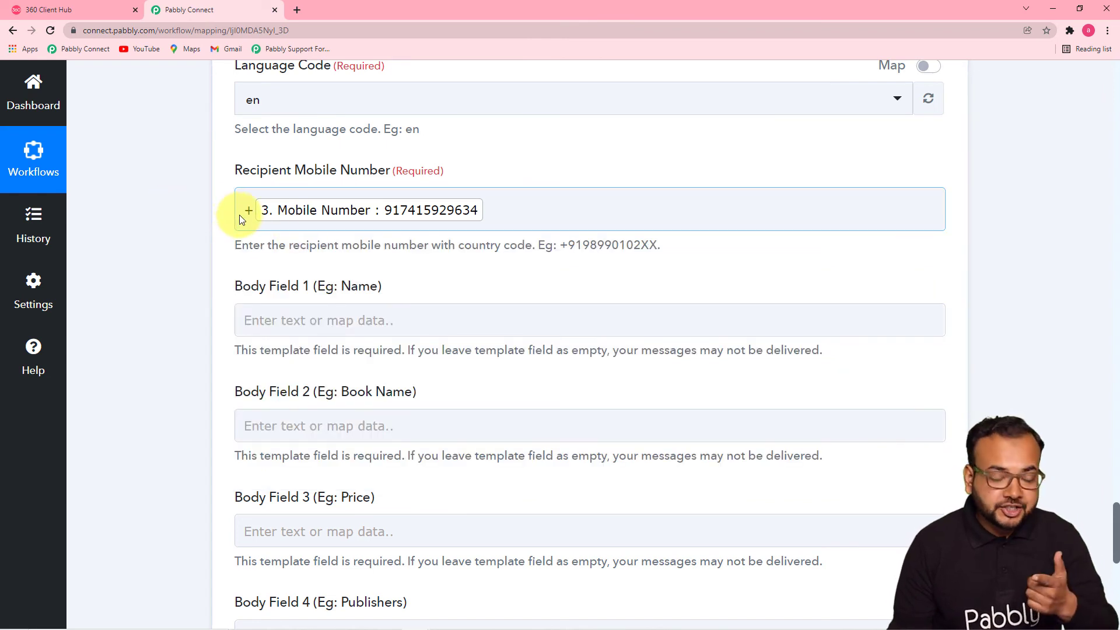
click(108, 220)
Step: Check the new_book_msg preview in 360Dialog and map Body Field 1 in Pabbly Connect to the Iterator's Name value
scroll(107, 220, down, 3)
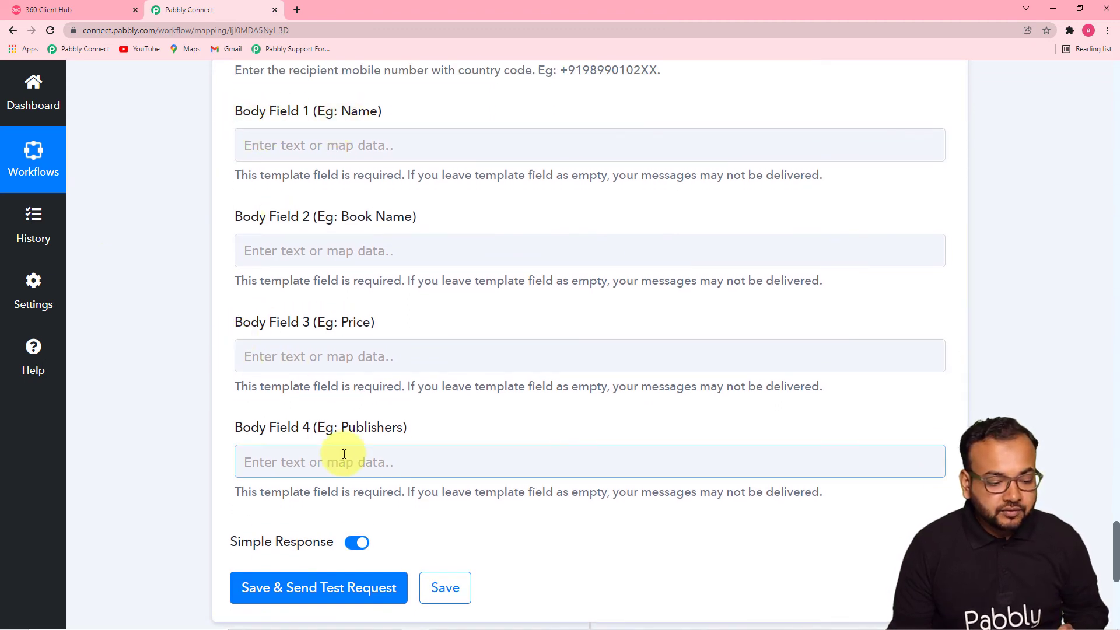
click(93, 7)
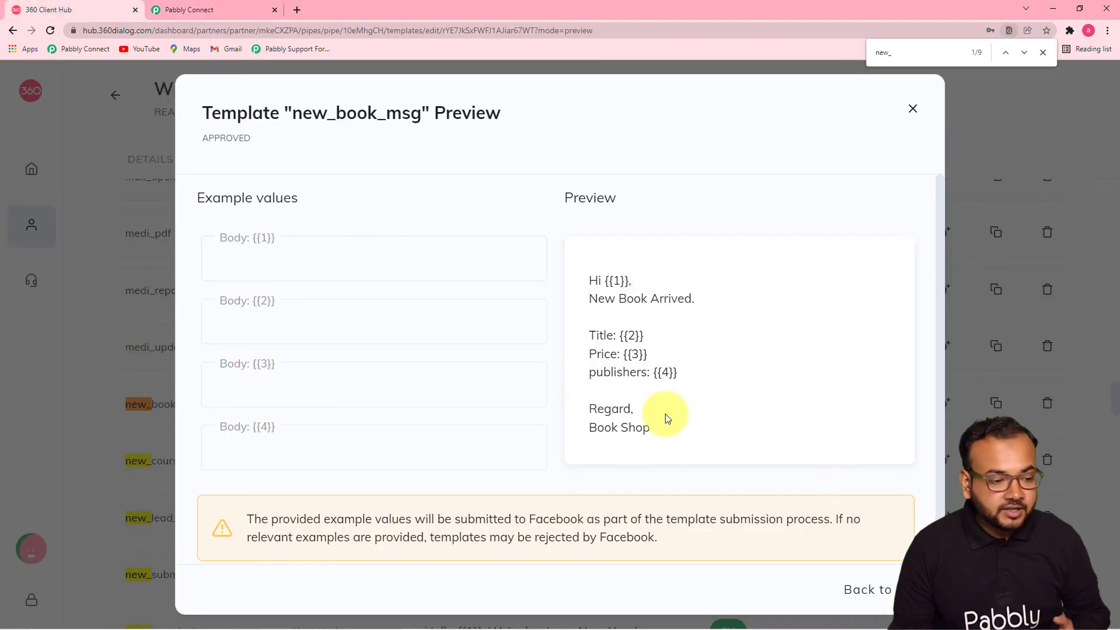
click(219, 10)
scroll(286, 191, down, 2)
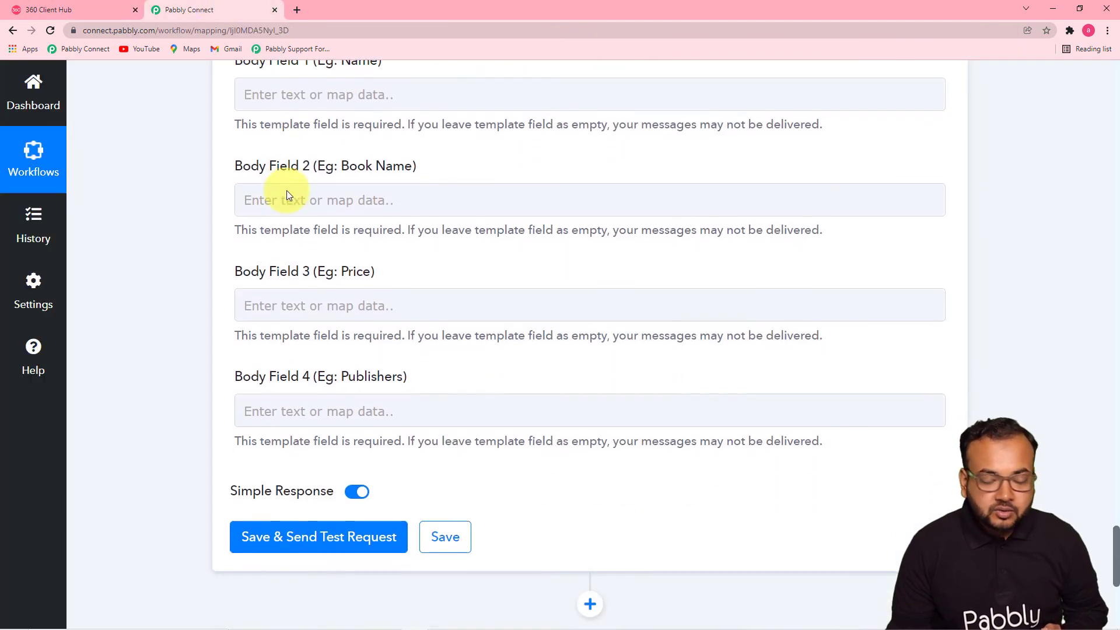
scroll(299, 100, up, 2)
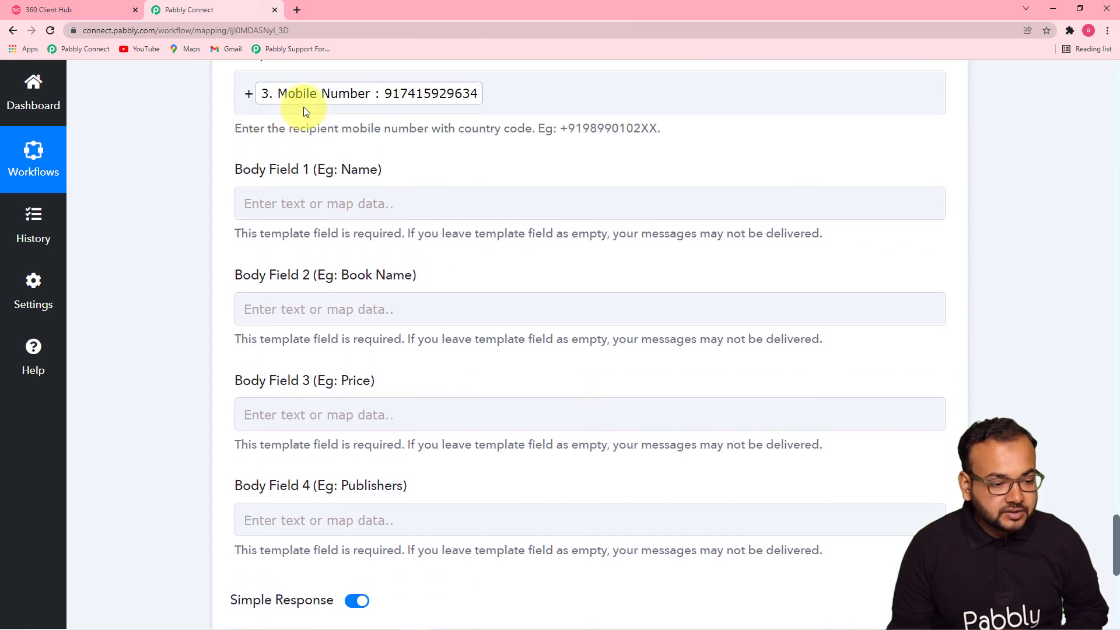
click(387, 201)
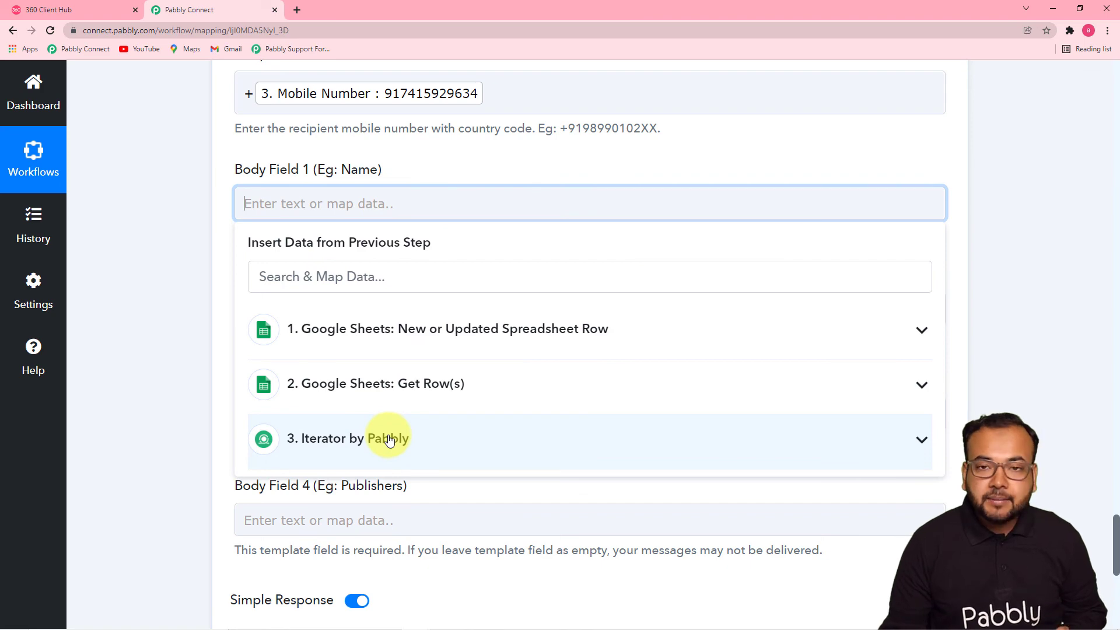
click(389, 439)
click(380, 494)
click(171, 341)
Step: Check the new_book_msg preview in 360Dialog and map Body Field 2 in Pabbly Connect to the Title value from the Google Sheets trigger
scroll(172, 341, down, 2)
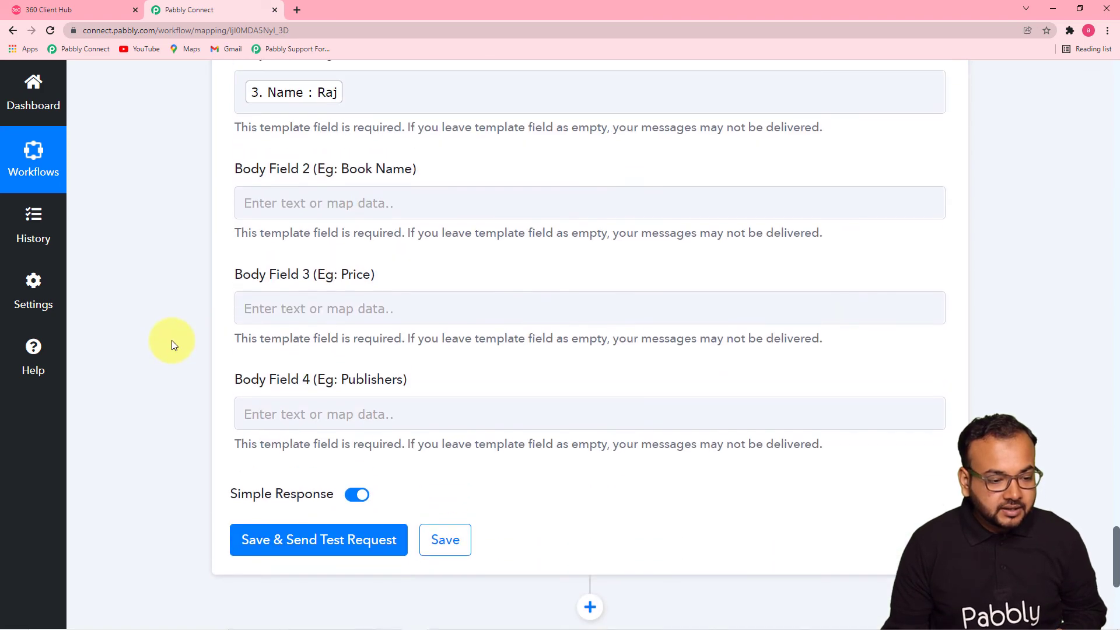
click(80, 7)
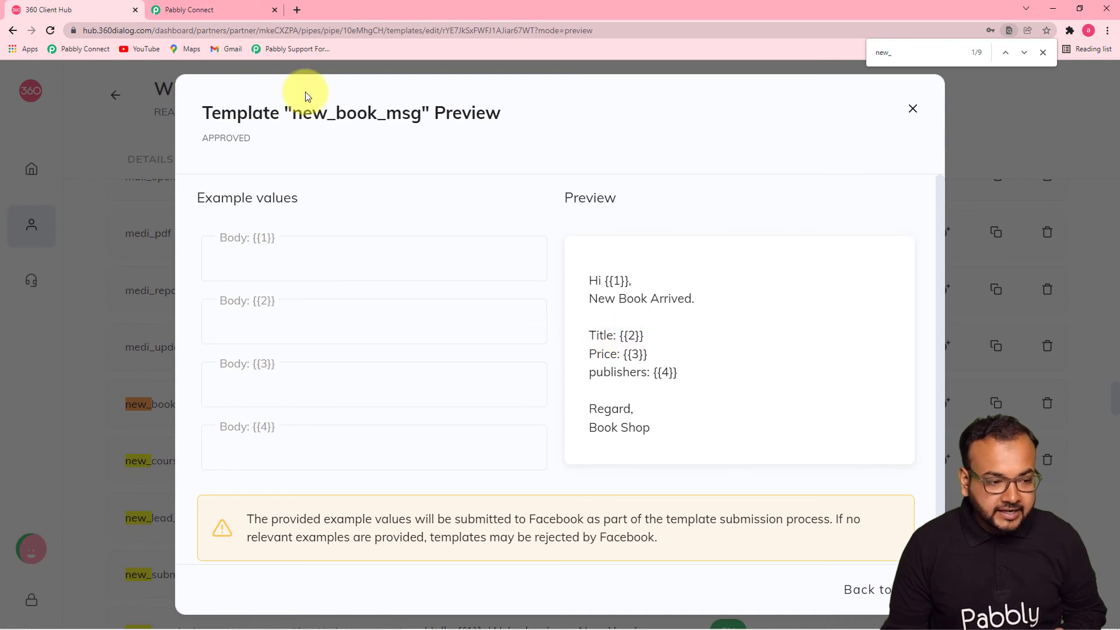
click(230, 10)
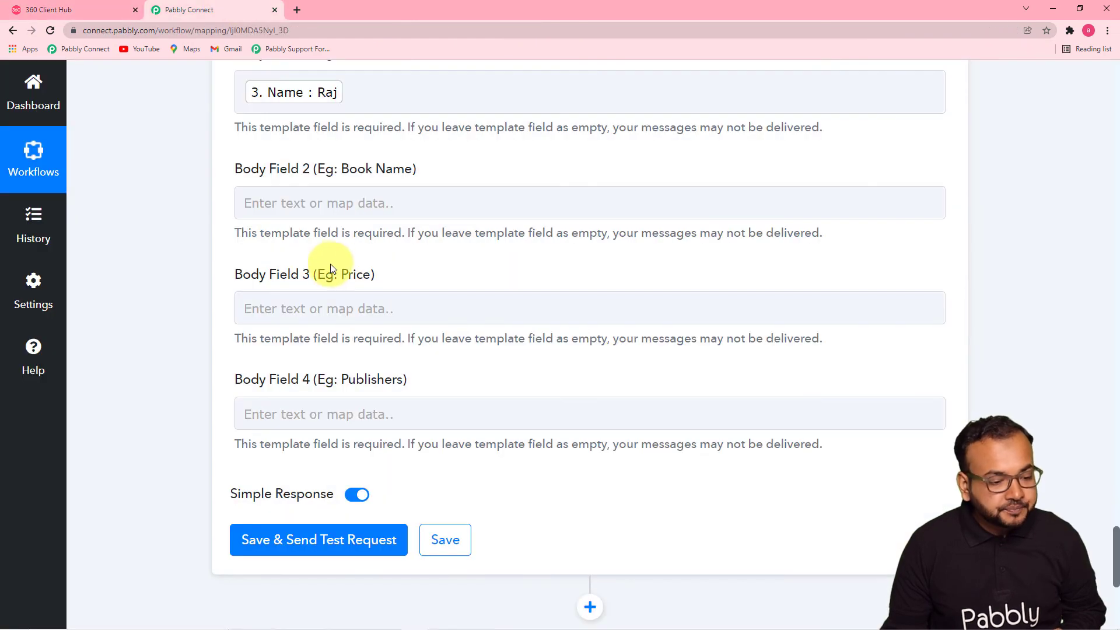
click(374, 207)
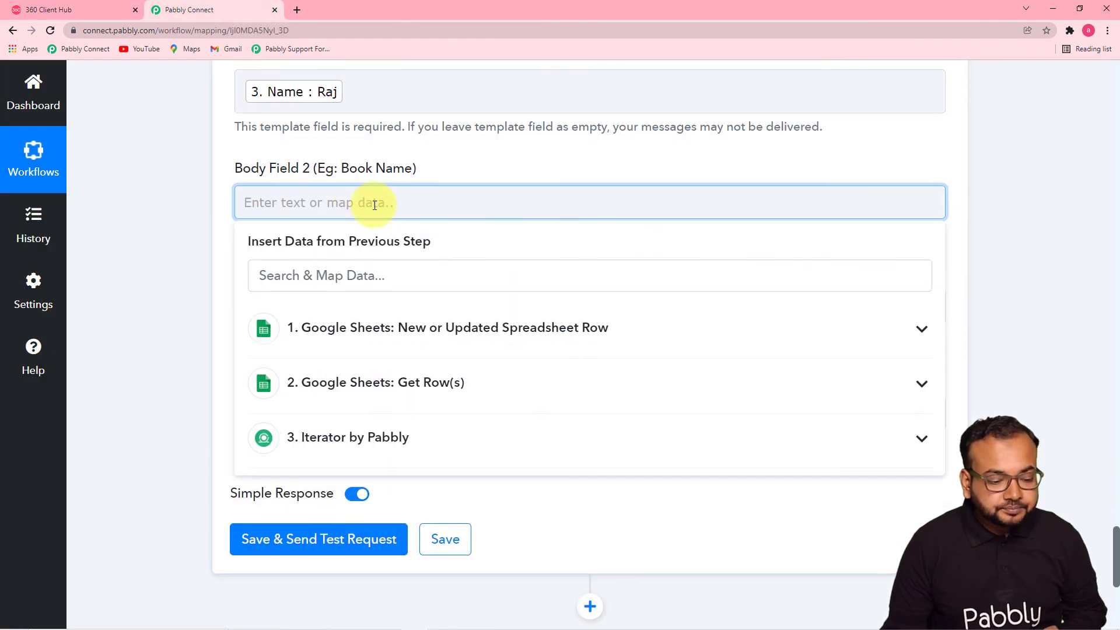
scroll(374, 205, down, 3)
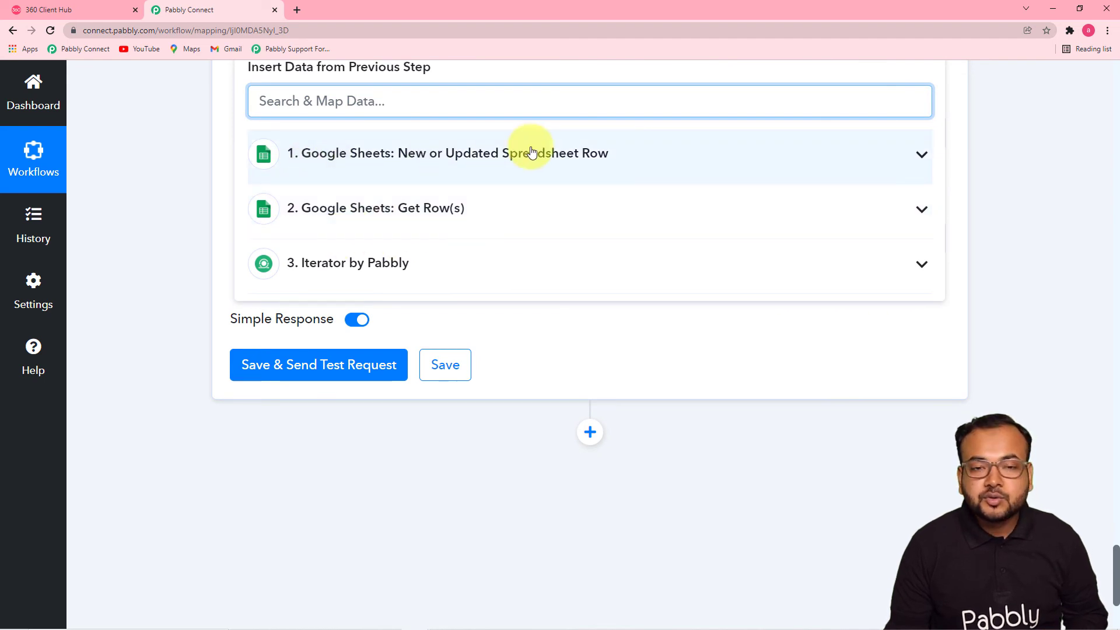
click(460, 169)
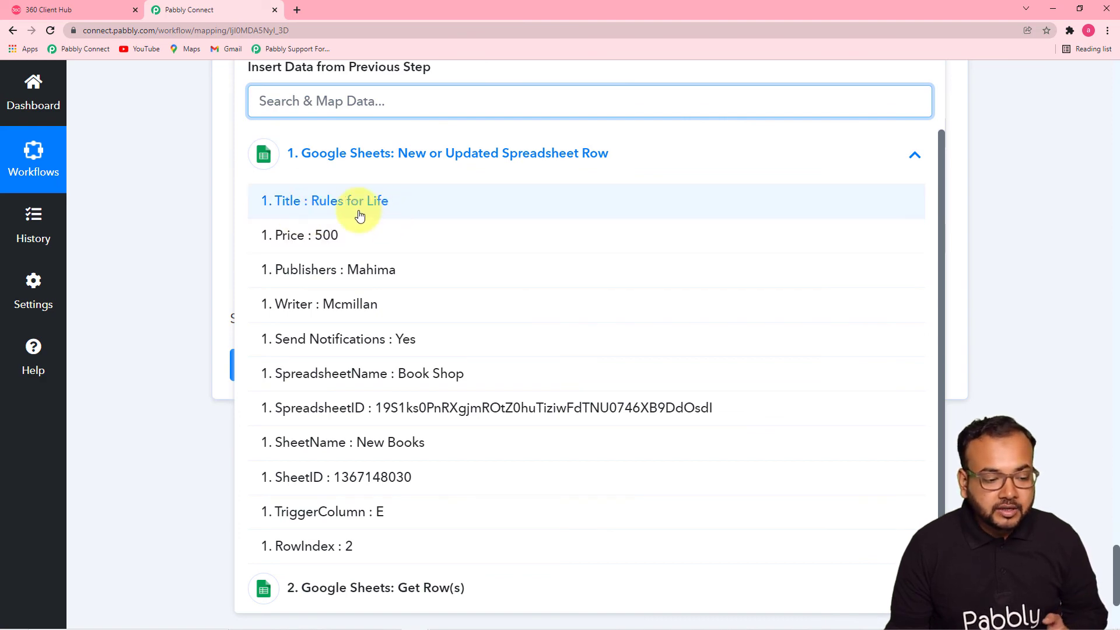
click(275, 187)
click(206, 169)
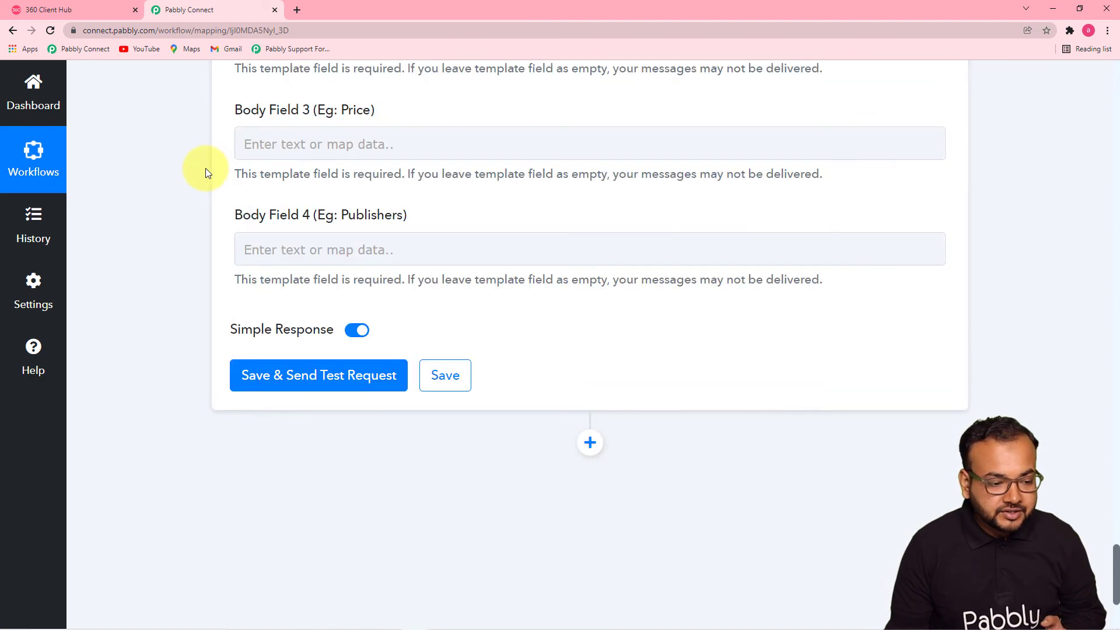
scroll(206, 169, up, 2)
scroll(206, 167, down, 2)
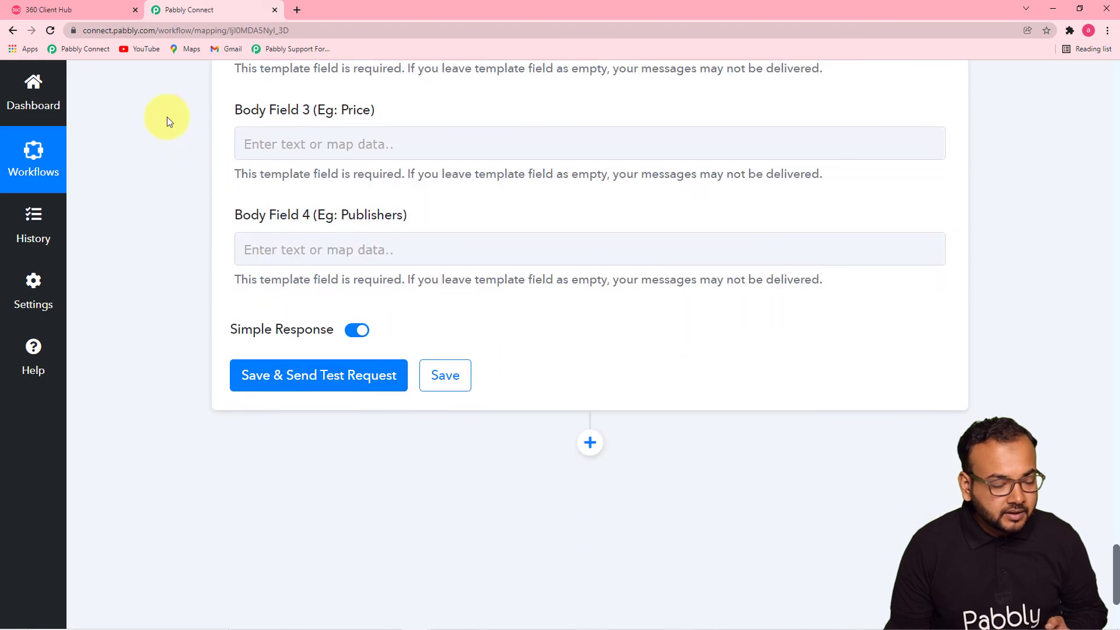
Step: Recheck the template preview in 360Dialog and map Body Field 3 in Pabbly Connect to the Google Sheets trigger's Price value
click(97, 9)
click(187, 9)
click(341, 142)
click(358, 286)
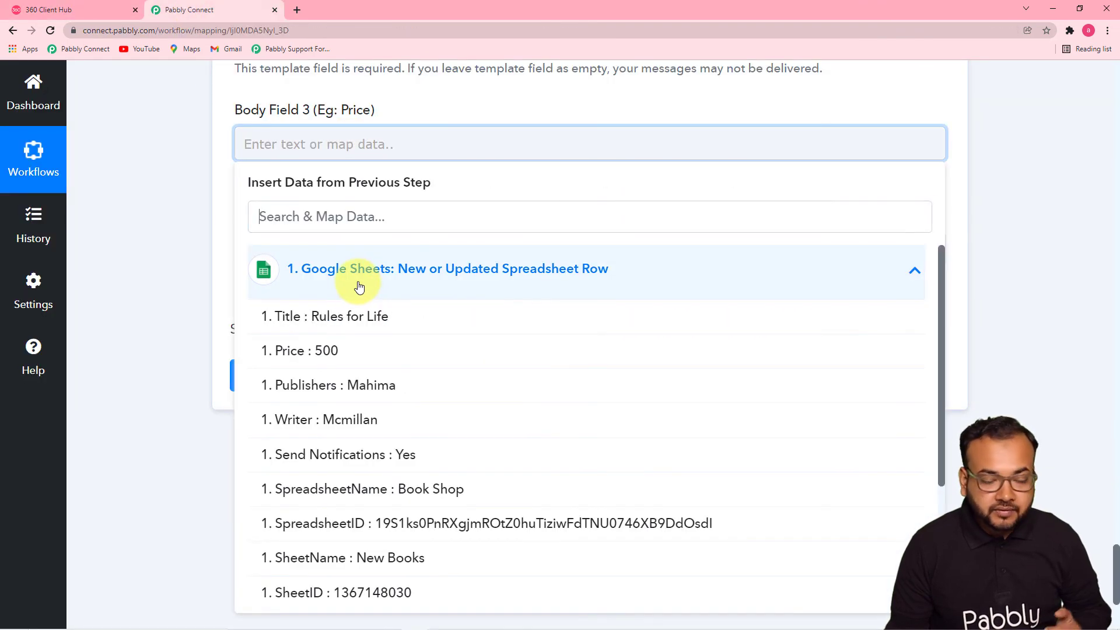
click(337, 357)
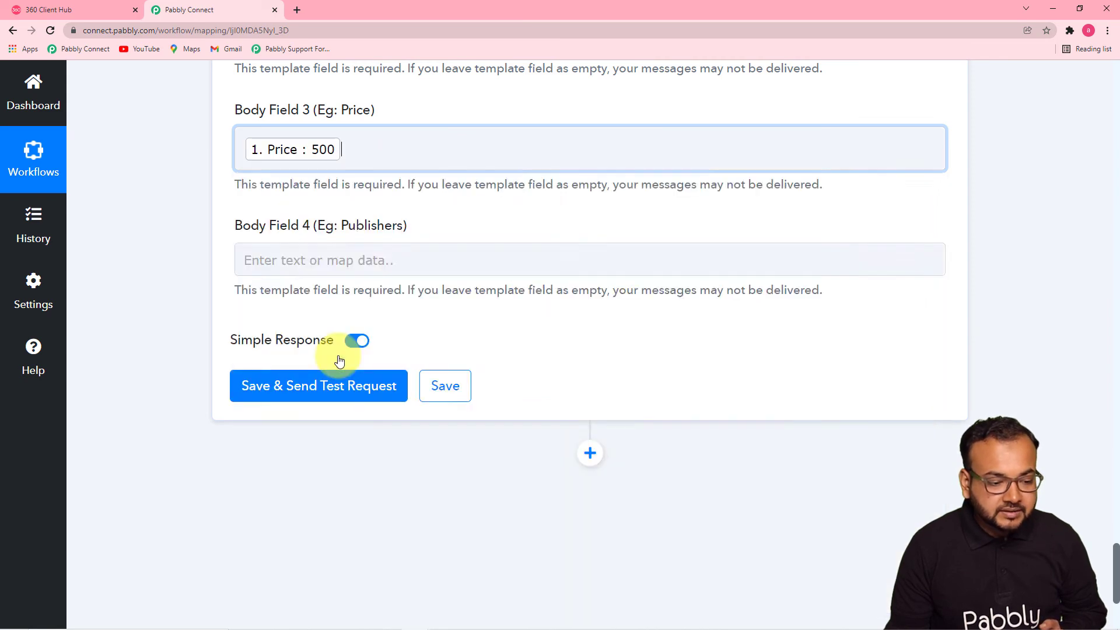
click(188, 265)
Step: Consult the 360Dialog template preview and map Body Field 4 in Pabbly Connect to the Google Sheets trigger's Publishers value
click(92, 14)
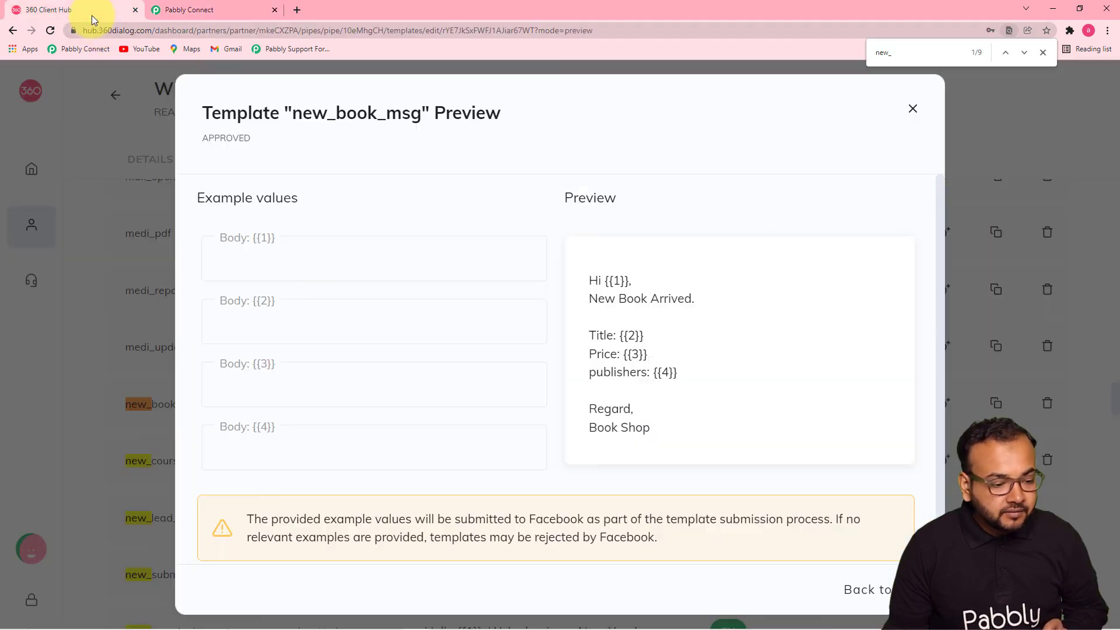
click(215, 11)
click(389, 261)
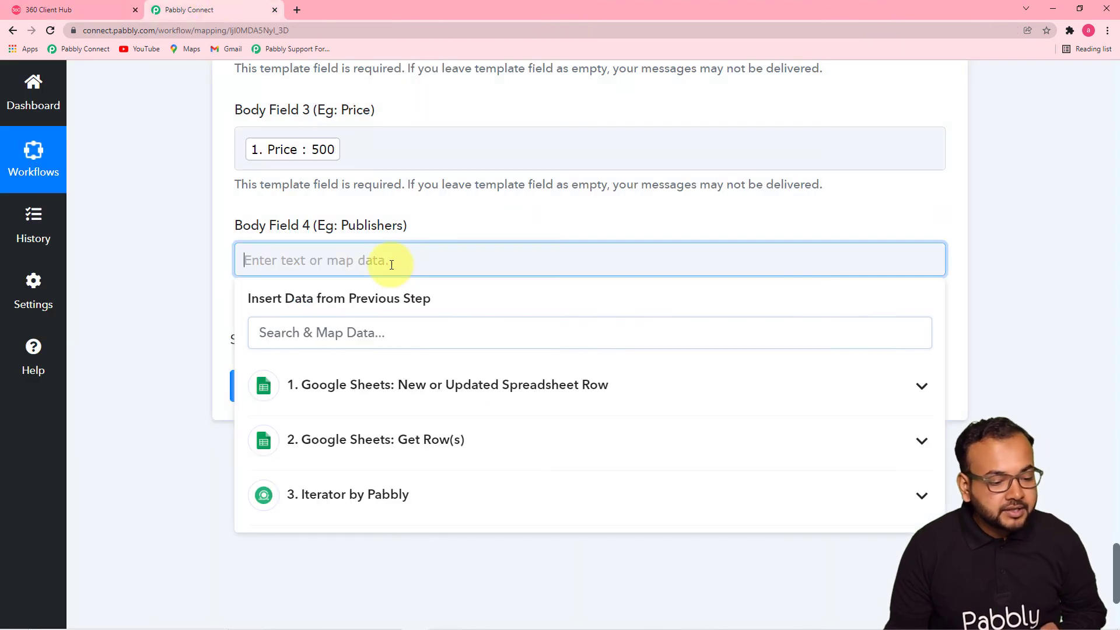
click(379, 386)
scroll(399, 564, down, 1)
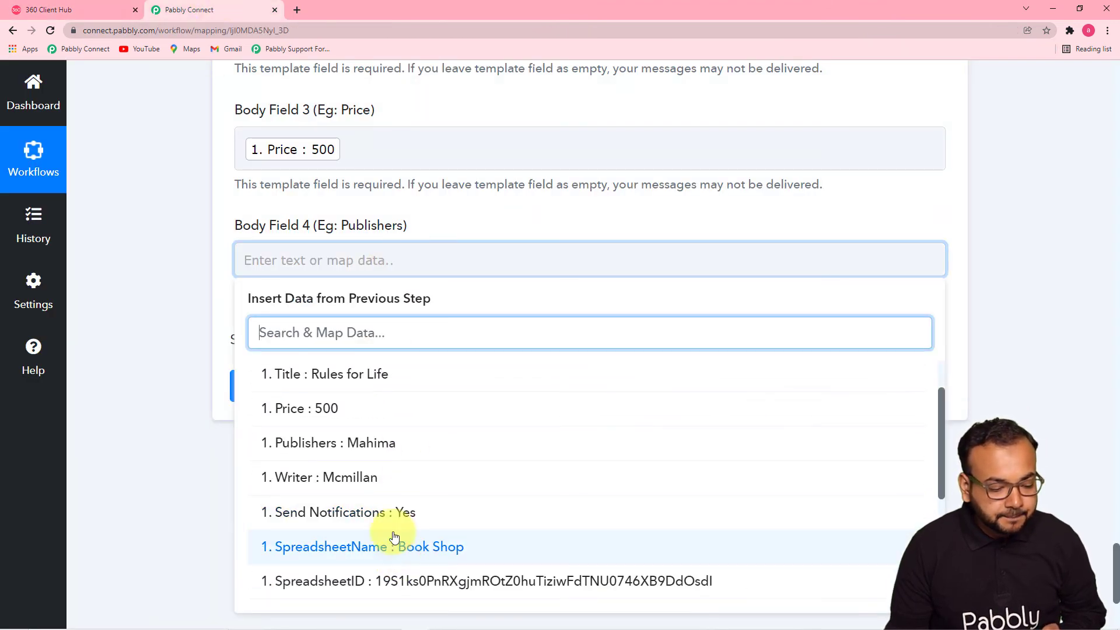
click(376, 448)
click(142, 317)
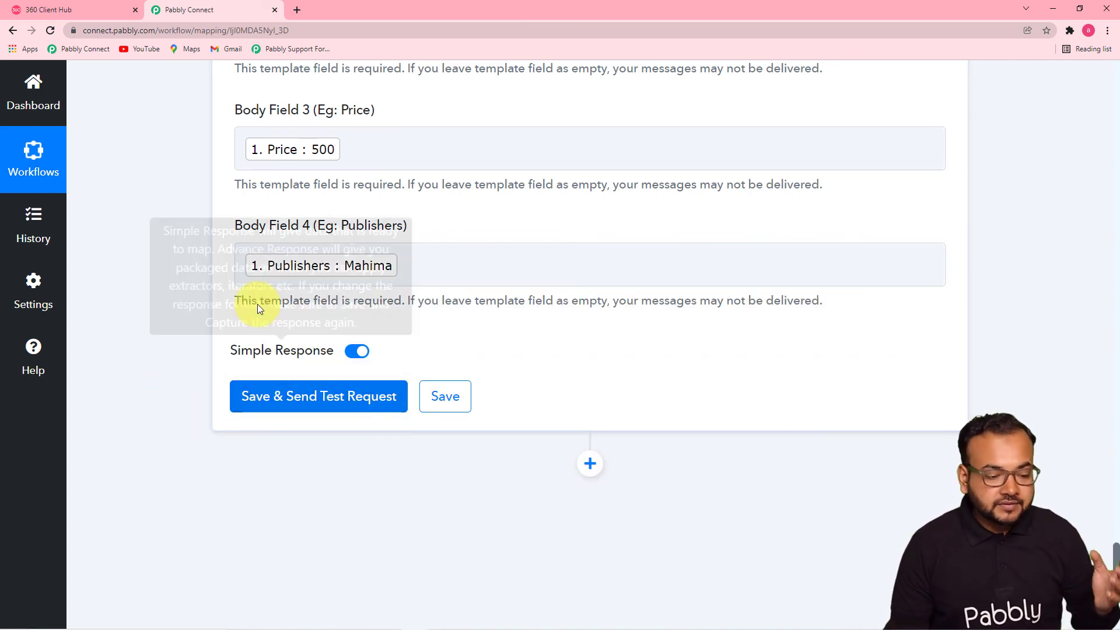
Step: Review the mapped body fields of the WhatsApp action, save it and send a test request
scroll(330, 303, up, 4)
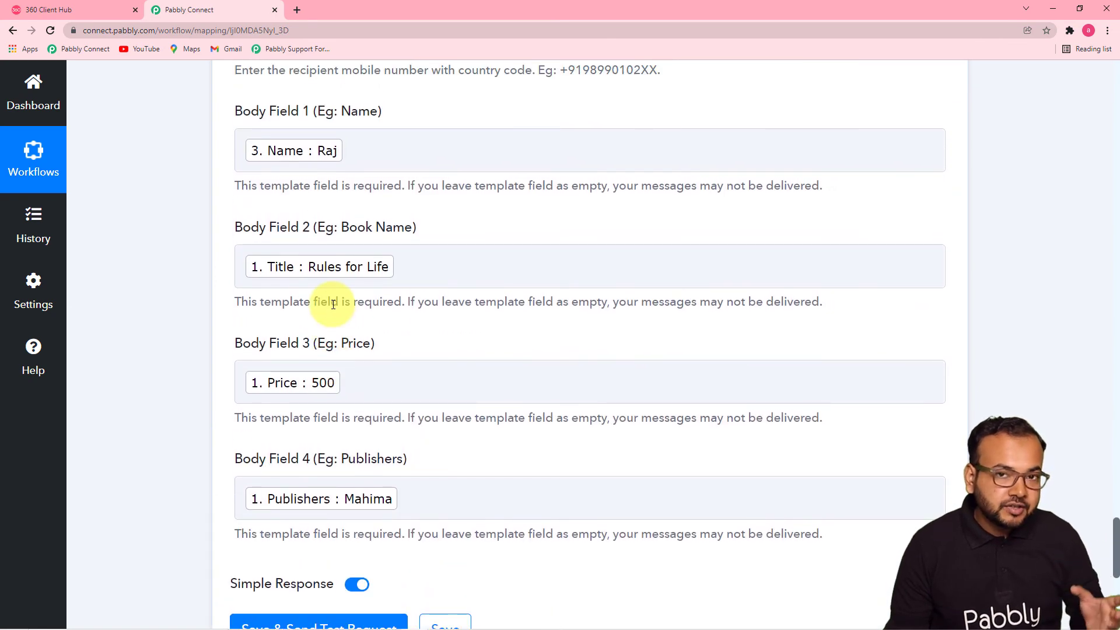
scroll(183, 312, down, 2)
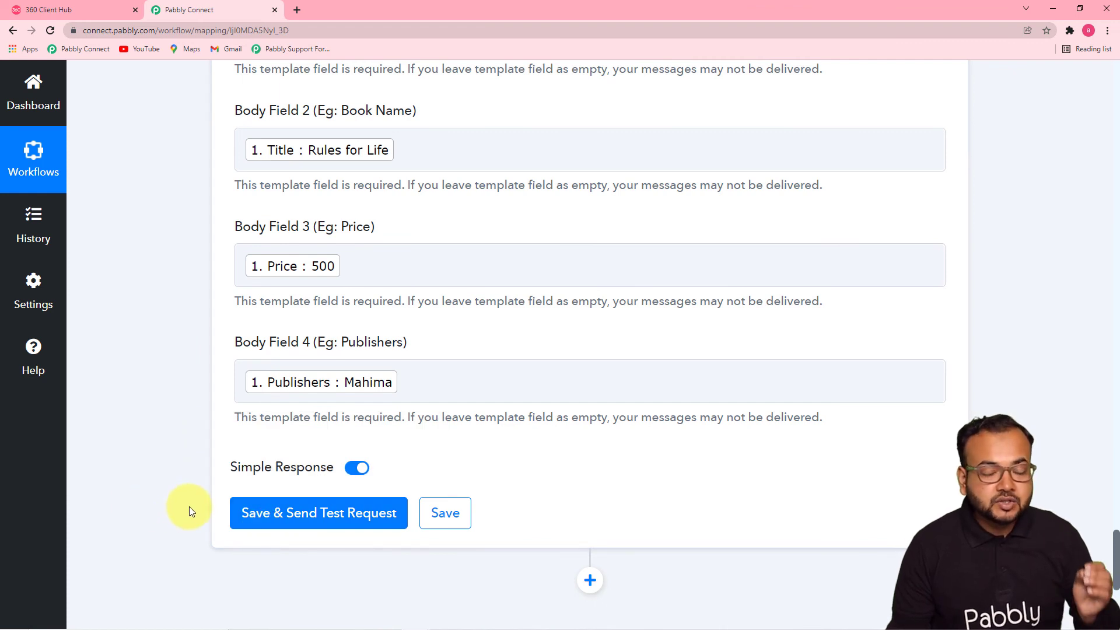
click(242, 514)
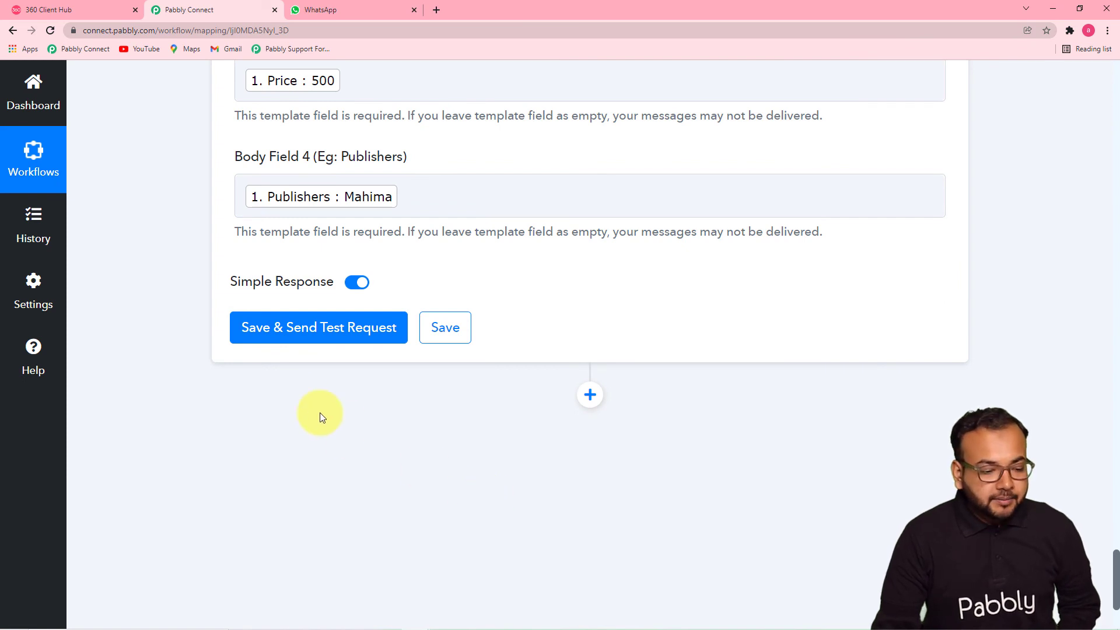
click(293, 330)
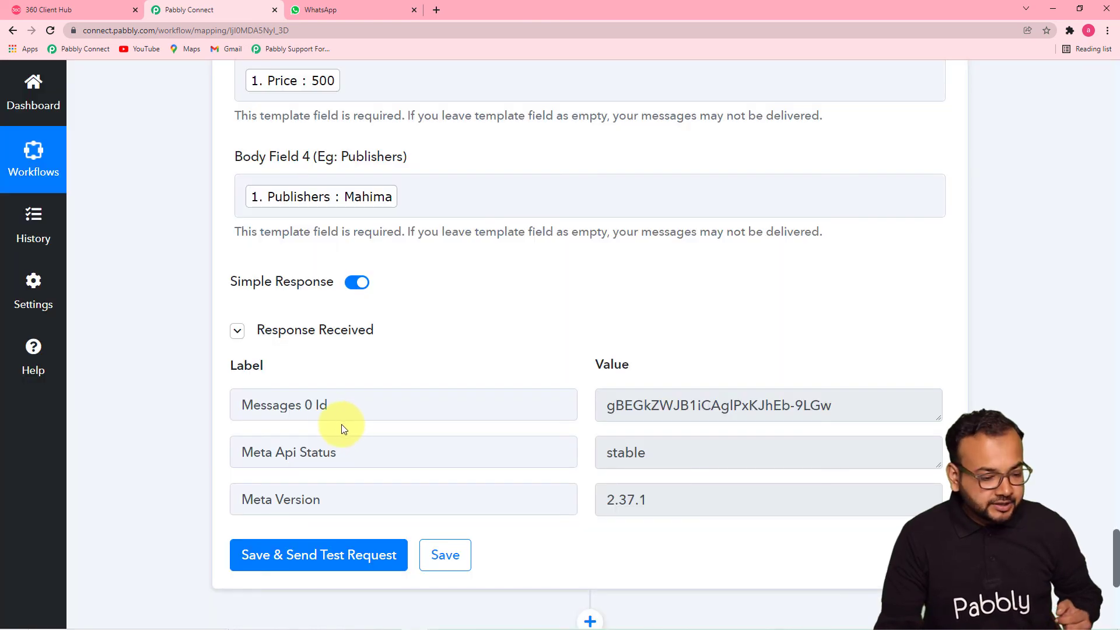
scroll(325, 400, down, 2)
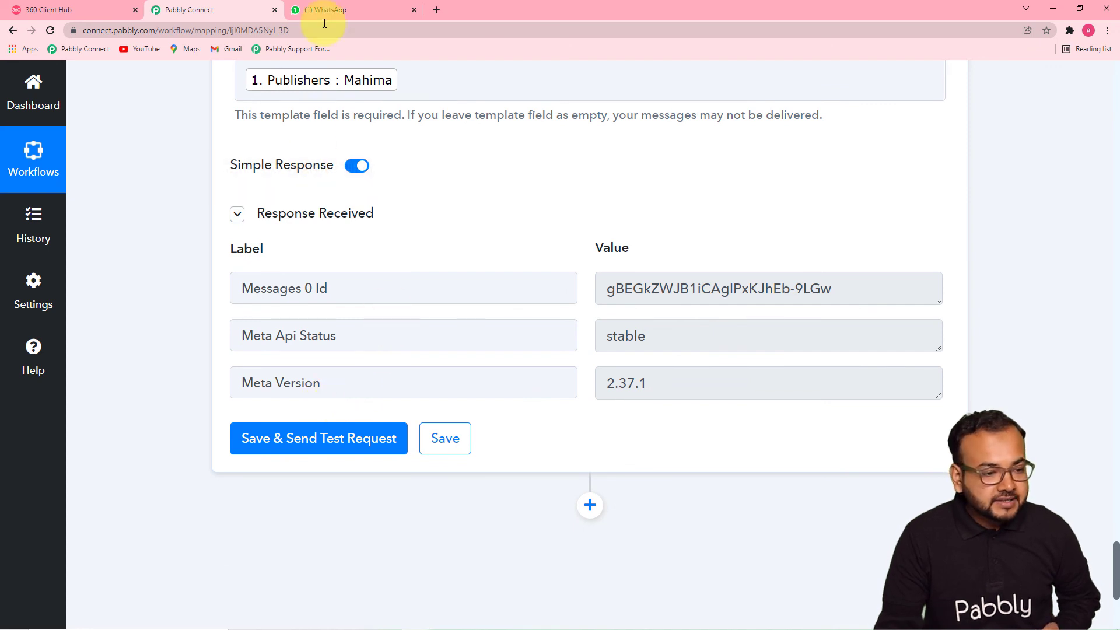
Step: Switch to WhatsApp Web, open the chat with the new book message and accept the notice about the business account not being a contact
click(341, 11)
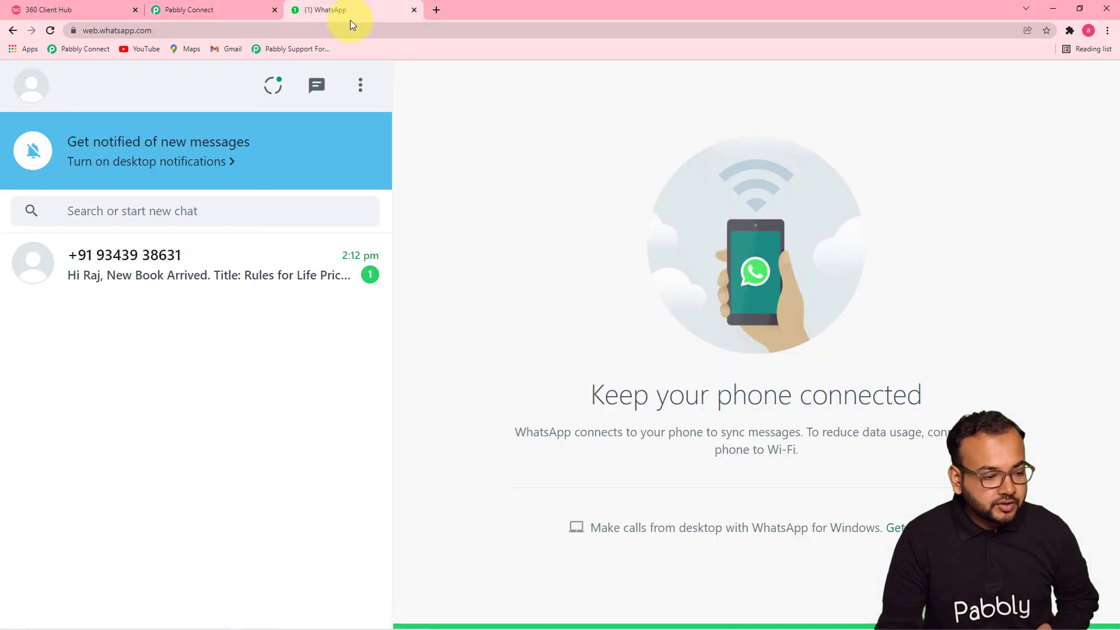
click(220, 279)
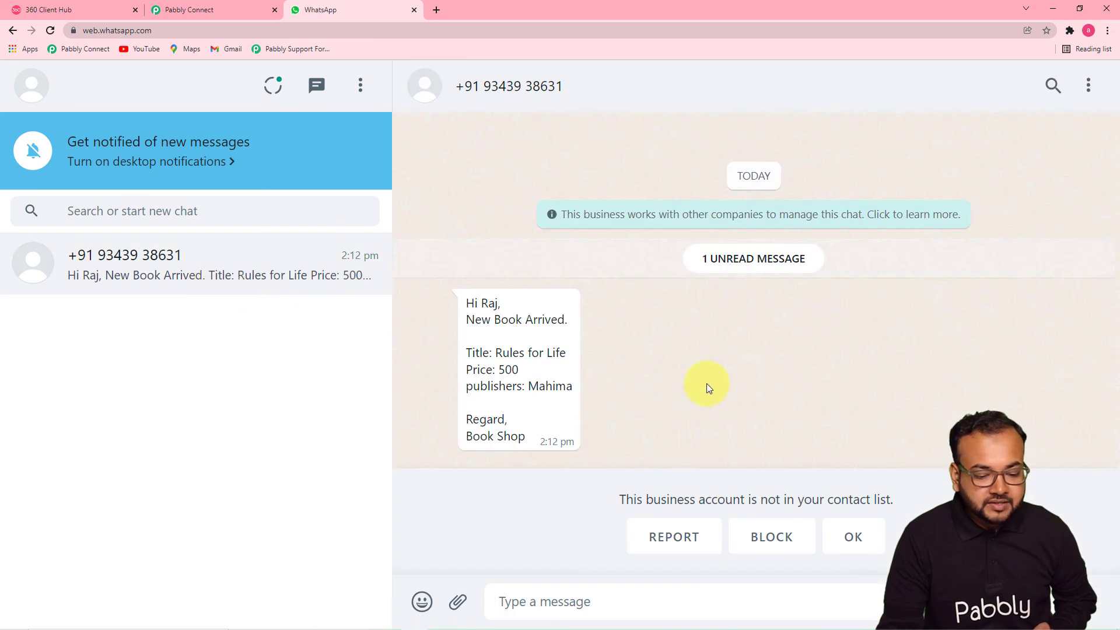
click(843, 538)
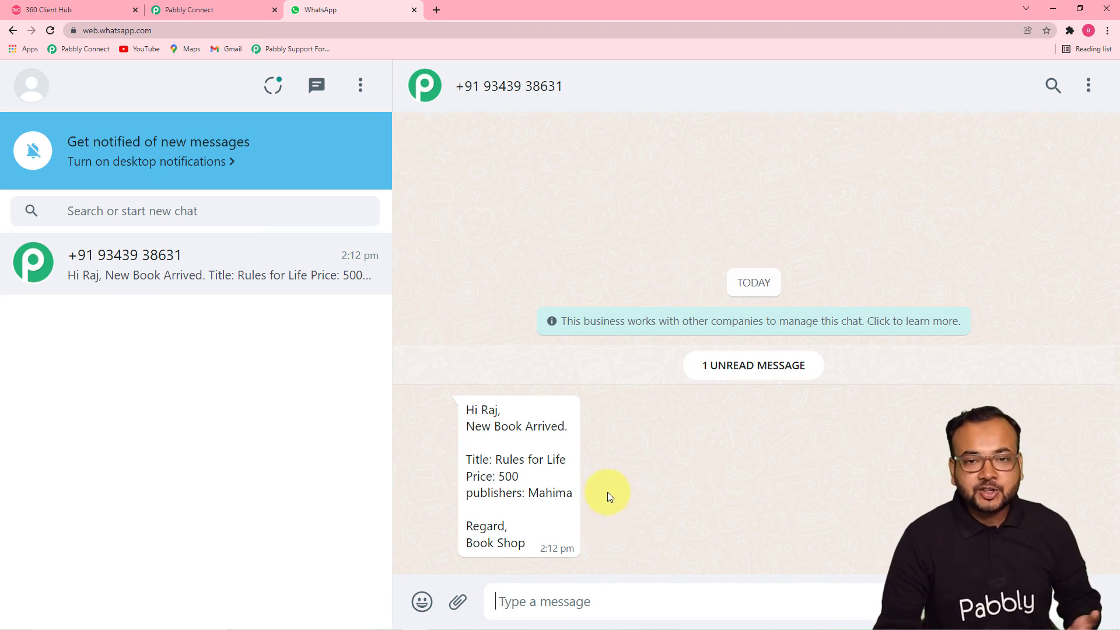
Step: Return to Pabbly Connect and review the workflow from the Google Sheets trigger through Get Row(s) and Iterator to the WhatsApp action
click(187, 12)
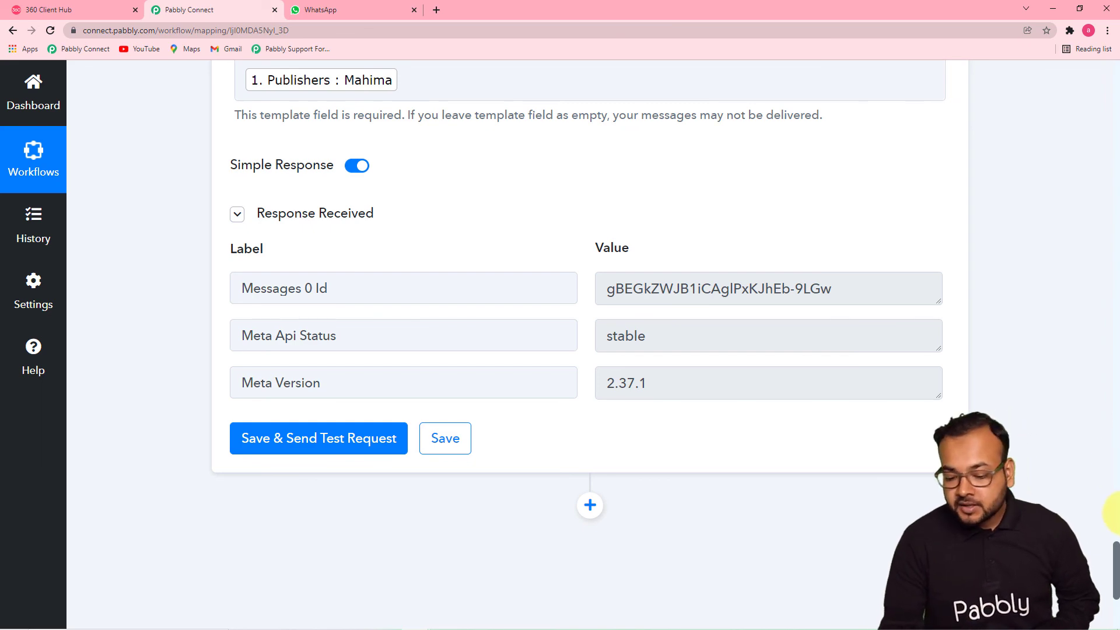
drag(1115, 579, 1112, 125)
scroll(920, 242, up, 5)
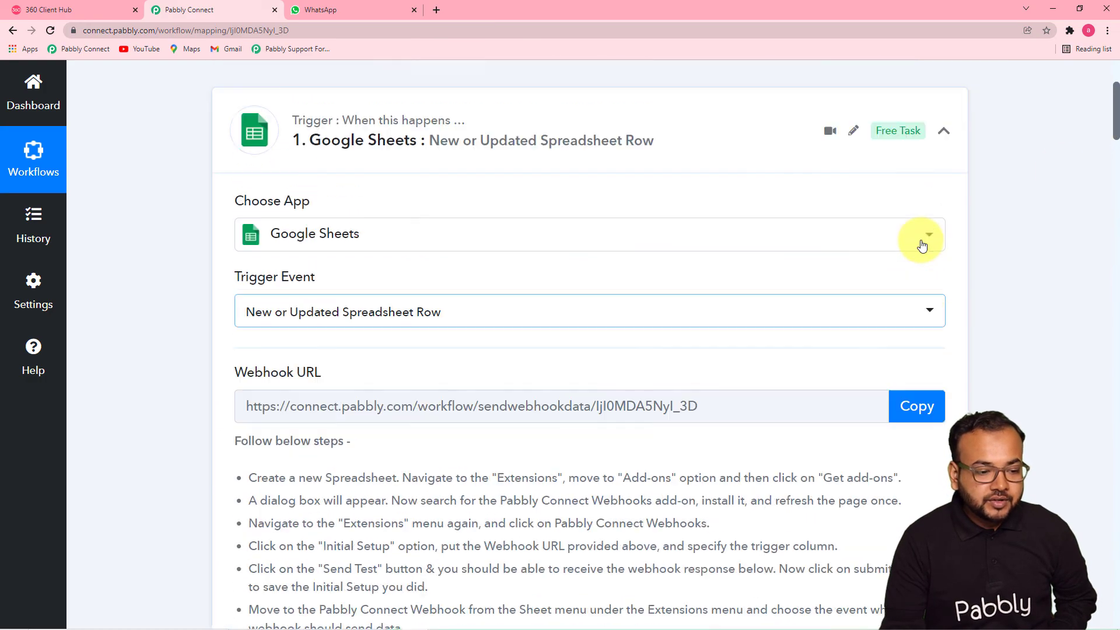
scroll(220, 318, down, 4)
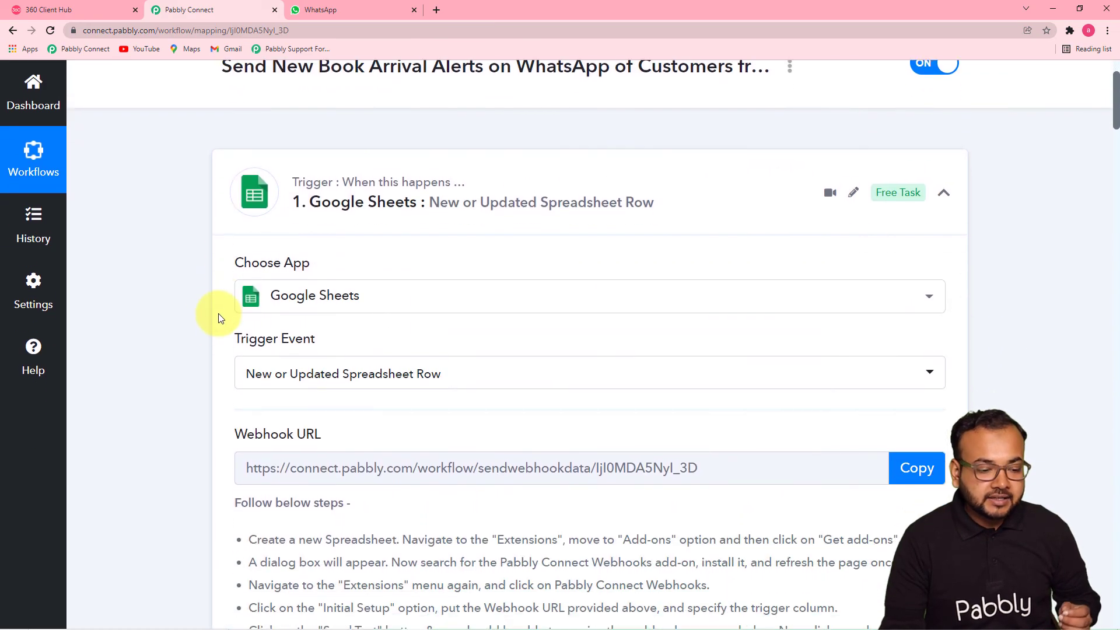
scroll(206, 327, down, 5)
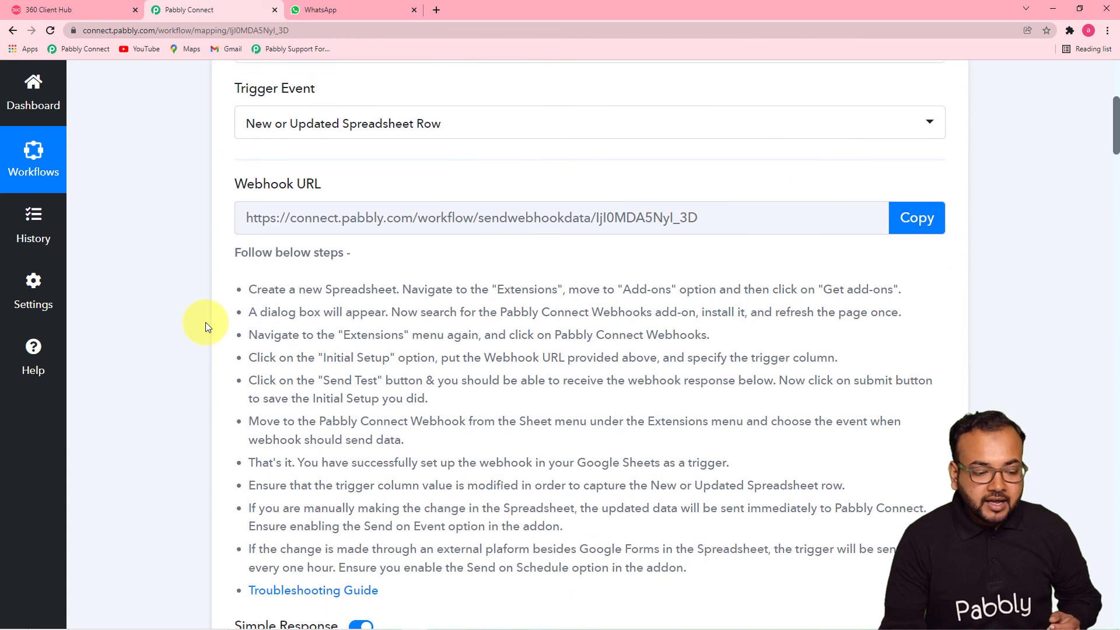
scroll(205, 327, up, 2)
scroll(206, 327, down, 1)
scroll(205, 322, down, 7)
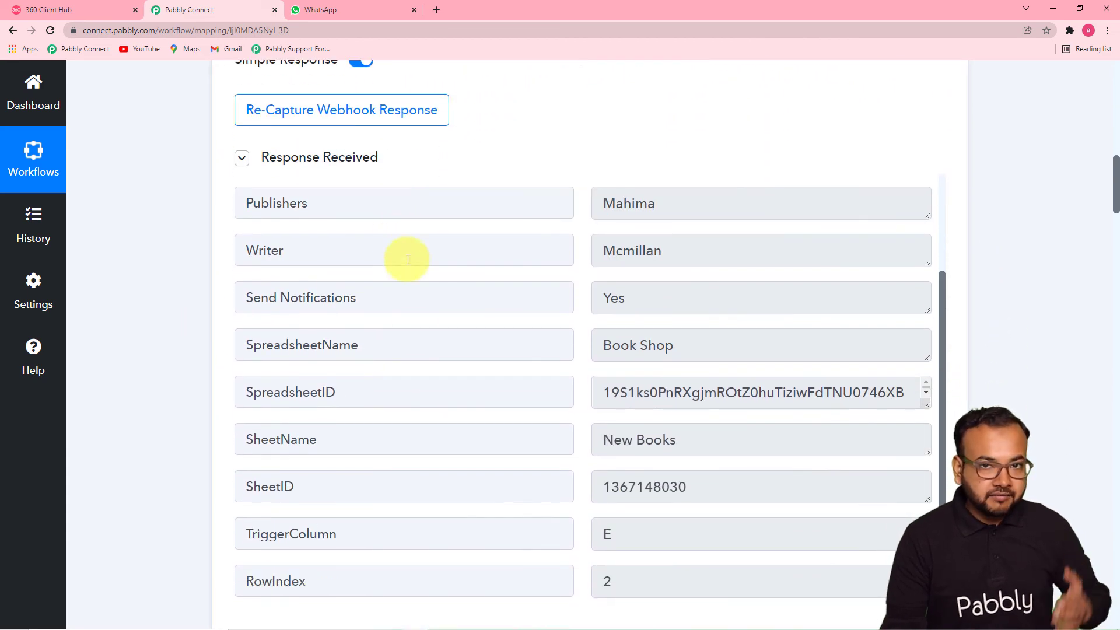
scroll(415, 346, down, 1)
scroll(180, 354, down, 4)
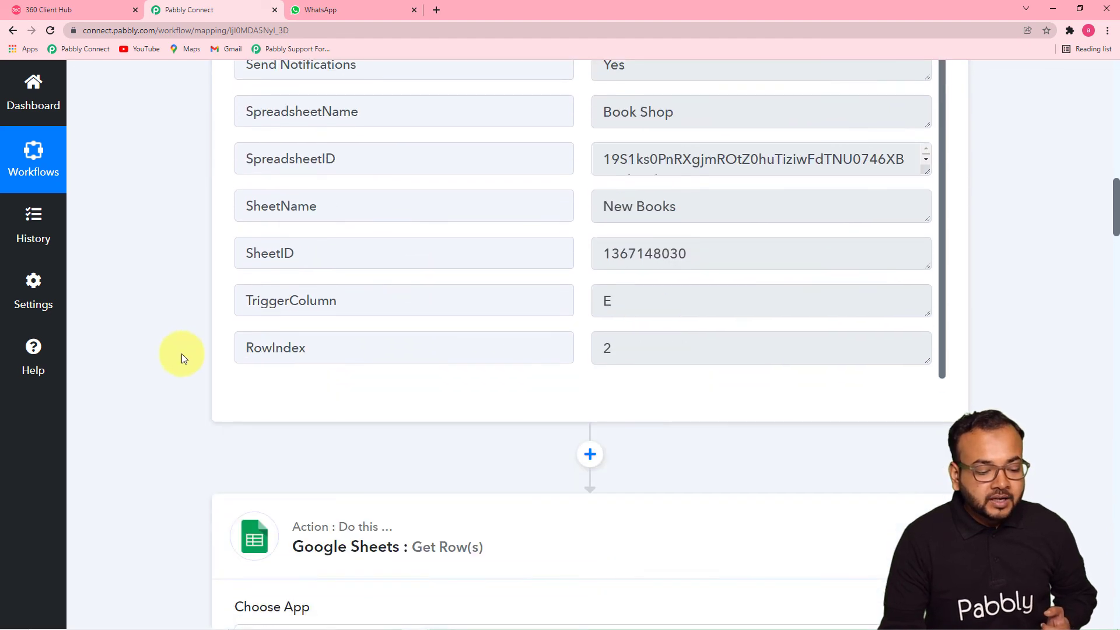
scroll(181, 354, up, 1)
scroll(180, 352, down, 1)
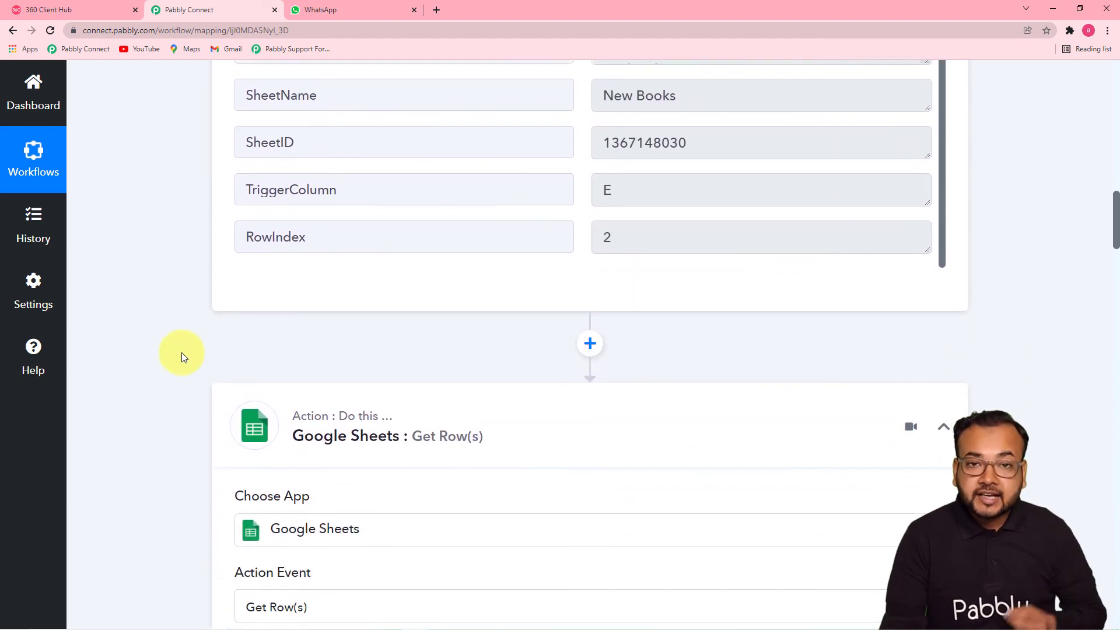
scroll(181, 353, down, 5)
scroll(180, 352, down, 6)
scroll(180, 352, down, 6)
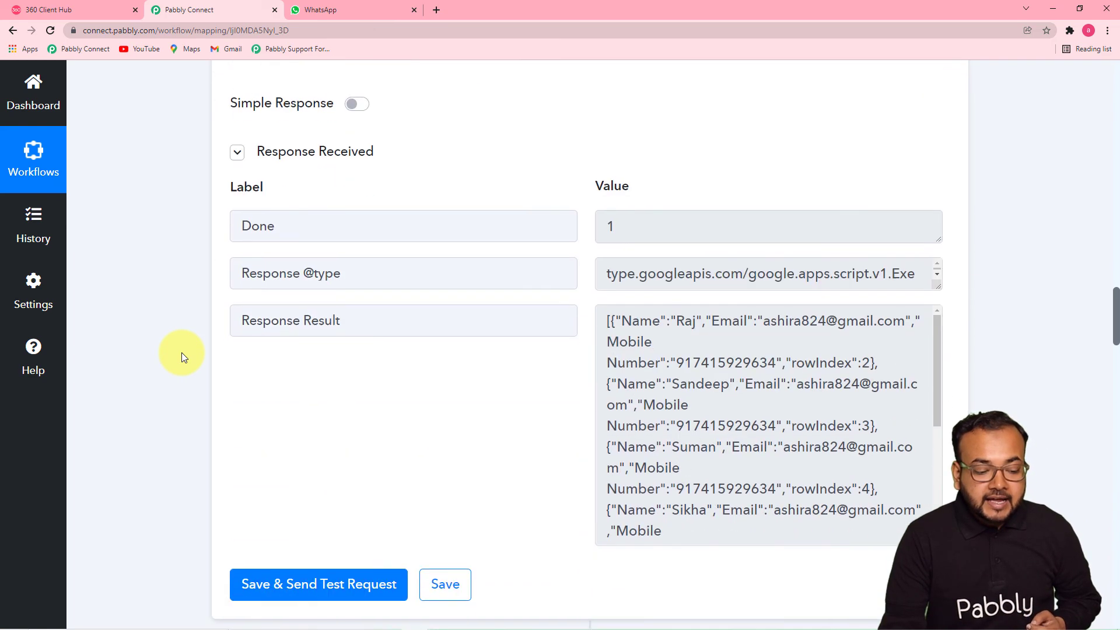
scroll(181, 352, down, 10)
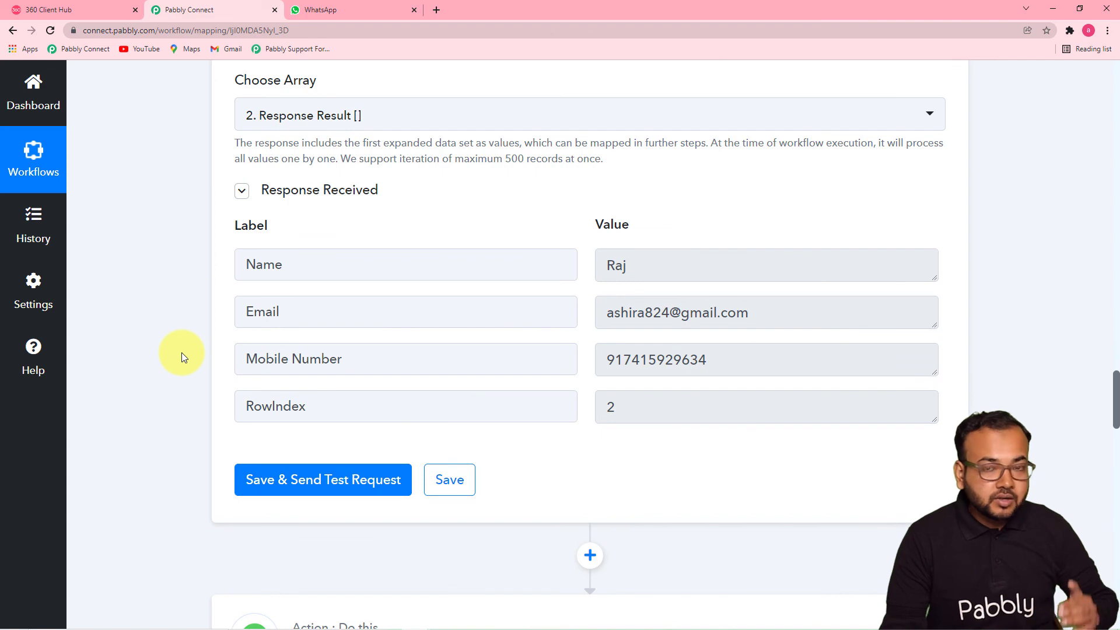
scroll(180, 352, down, 8)
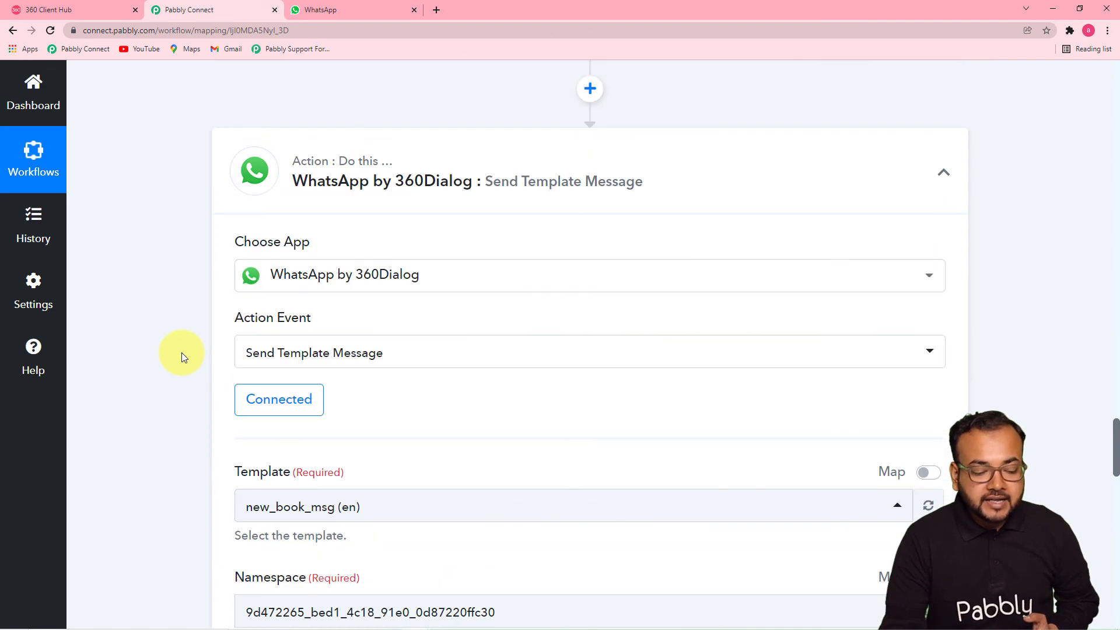
scroll(181, 353, down, 1)
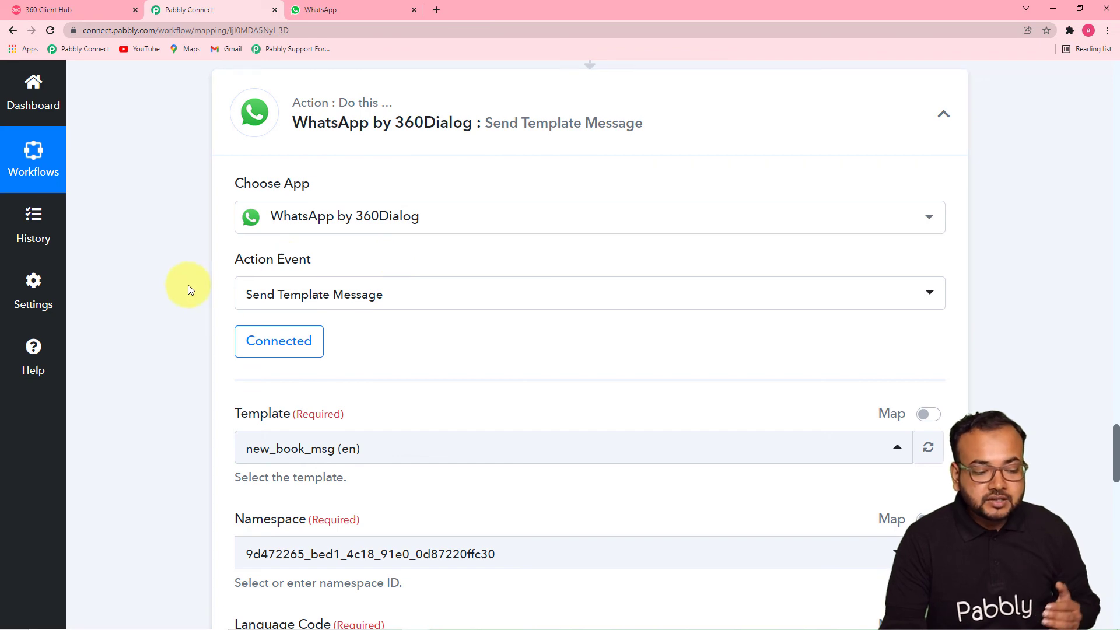
Step: Save the WhatsApp by 360Dialog Send Template Message action at the end of the workflow
scroll(187, 285, down, 5)
scroll(231, 338, down, 5)
scroll(231, 340, down, 9)
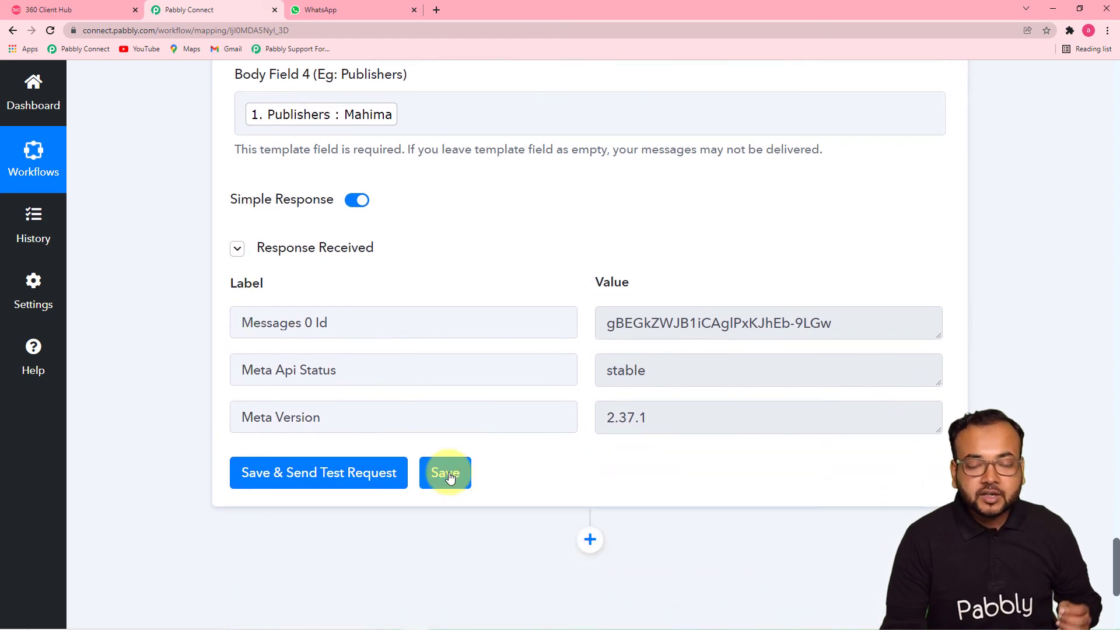
click(446, 474)
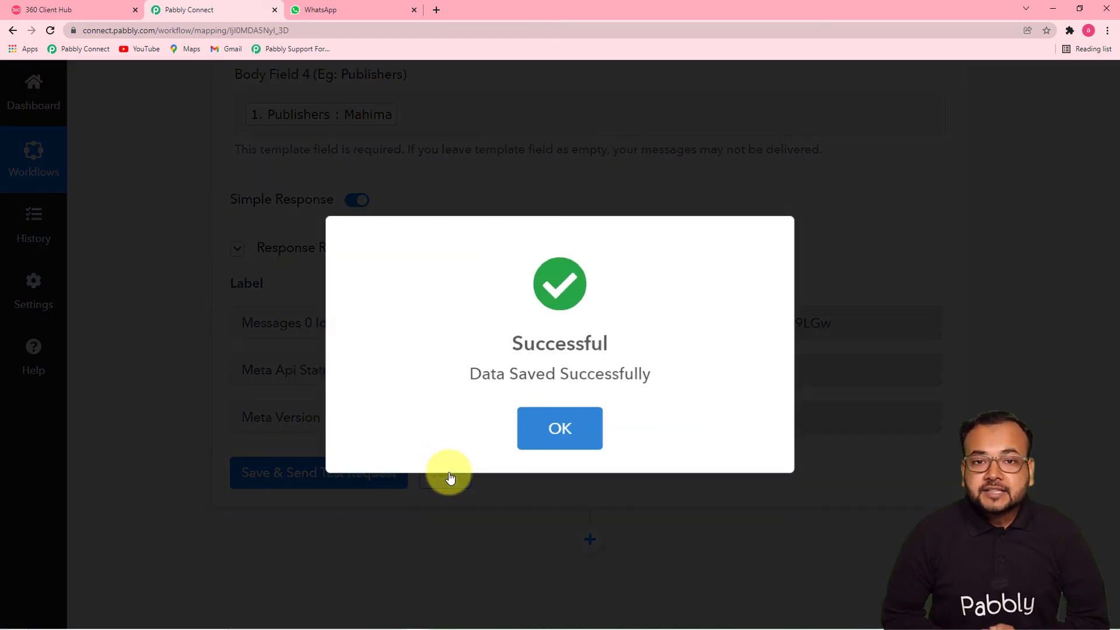